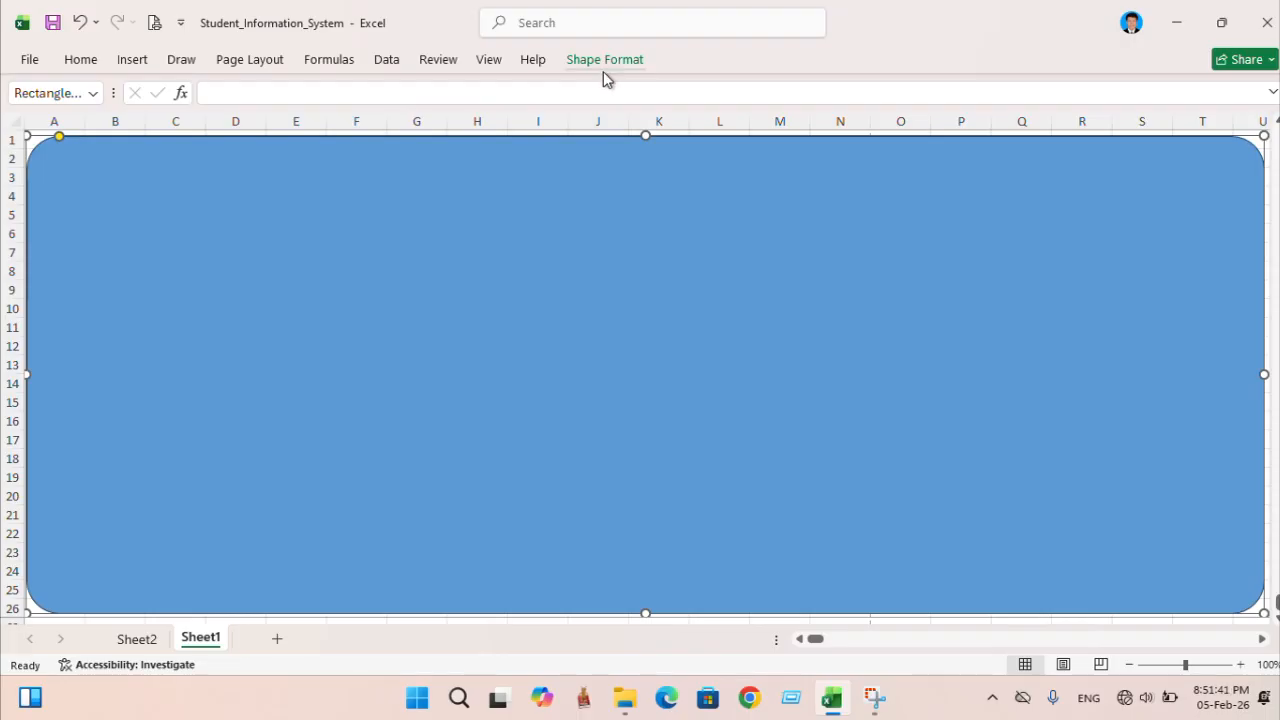
- Remove the large rounded rectangle's fill and set its outline colour to the standard Dark Blue
left_click(603, 71)
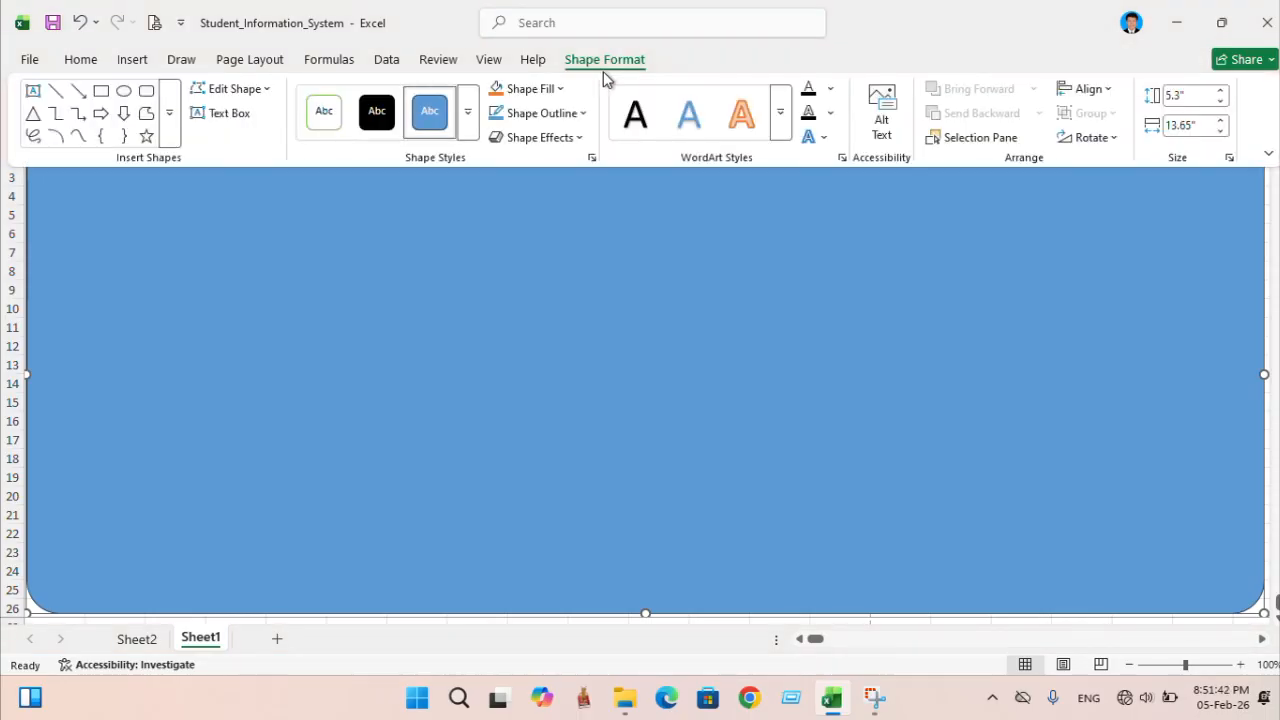
left_click(561, 89)
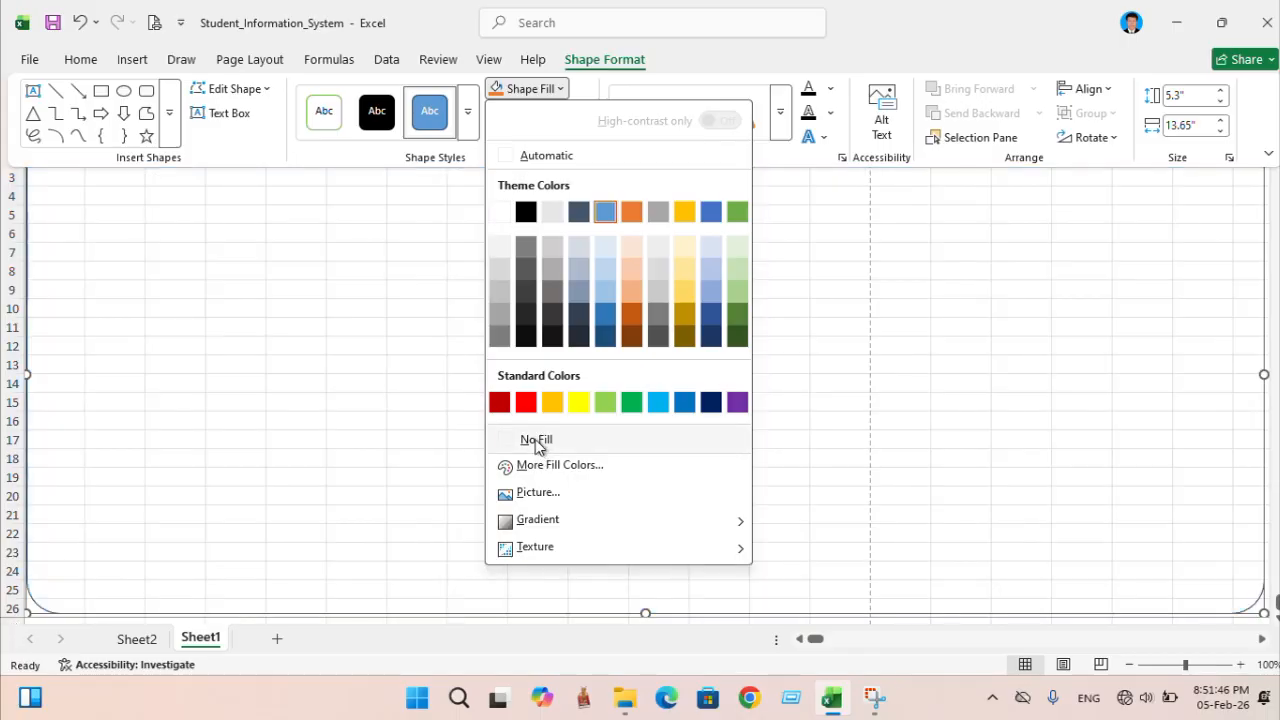
left_click(536, 443)
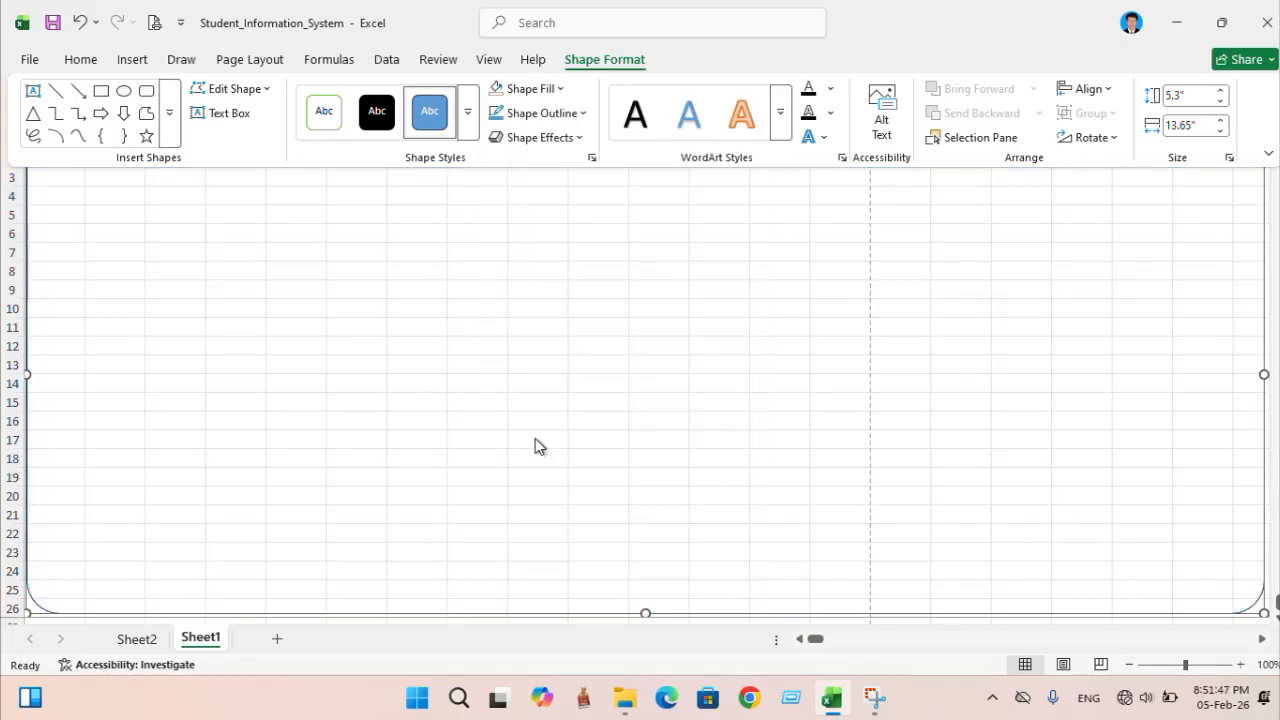
left_click(583, 114)
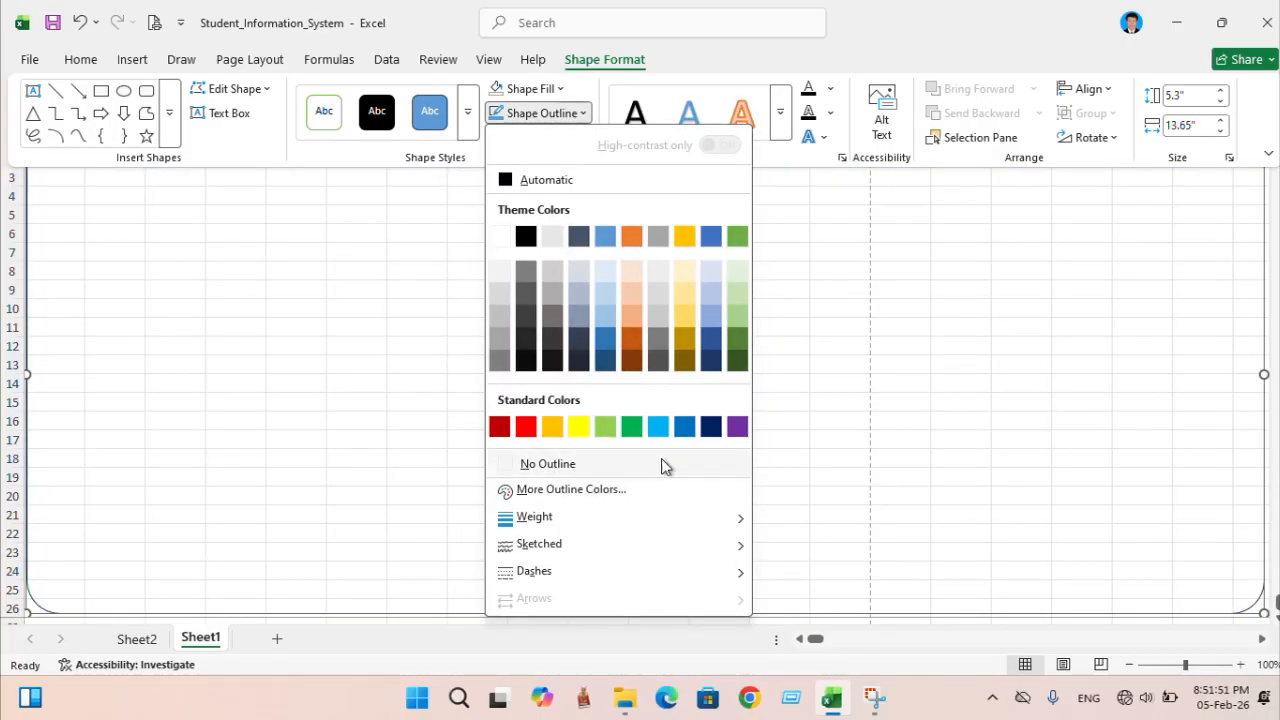
left_click(708, 428)
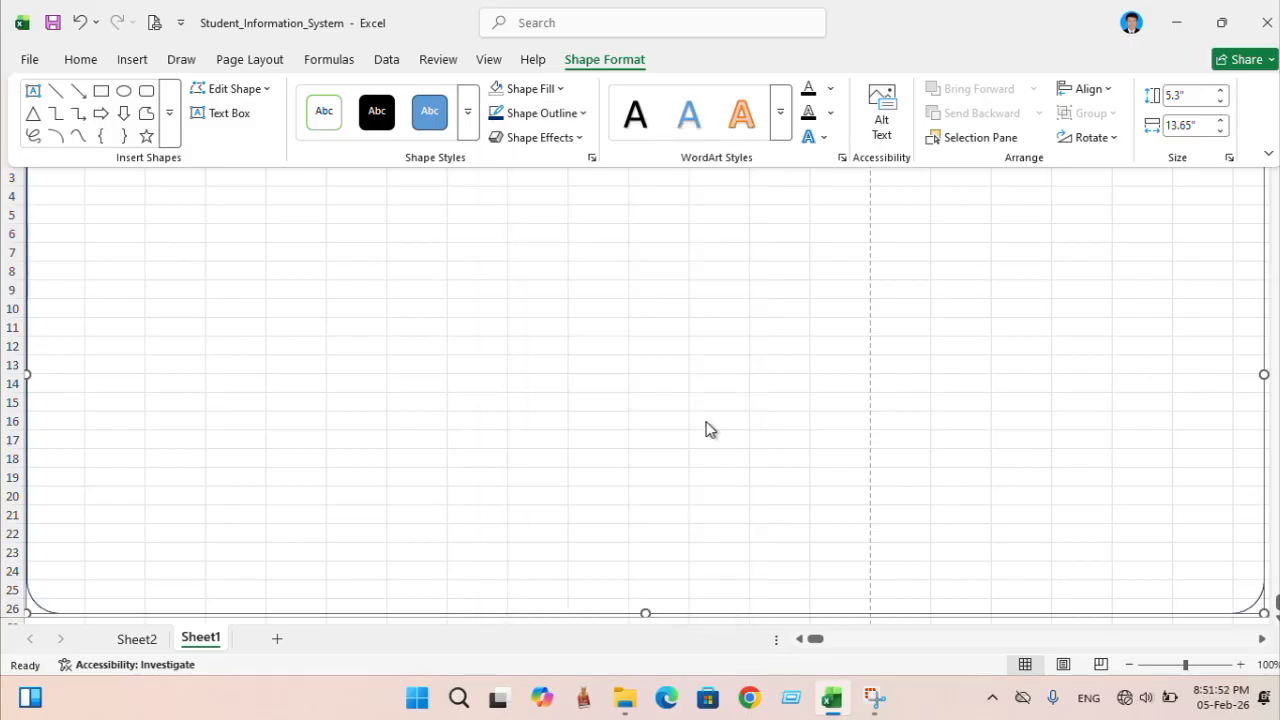
- Set the rounded rectangle's outline compound type to a double line with a thick outer and thin inner stroke
left_click(584, 114)
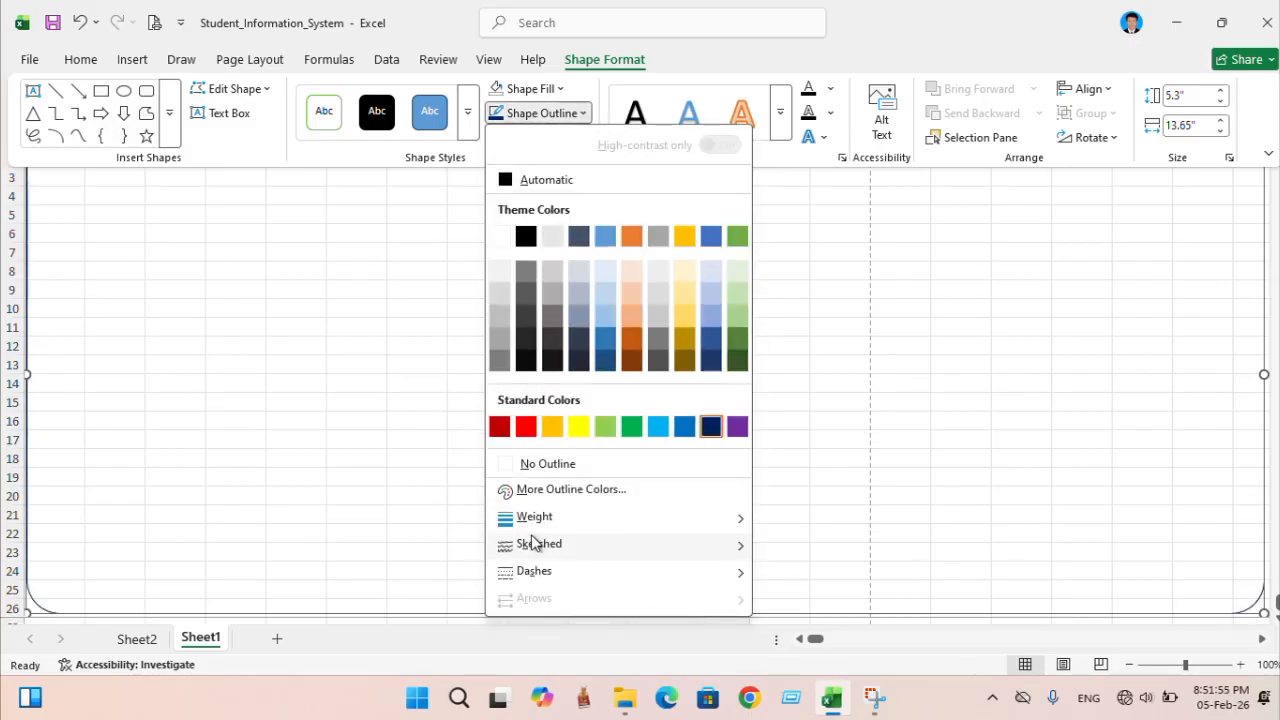
mouse_move(535, 522)
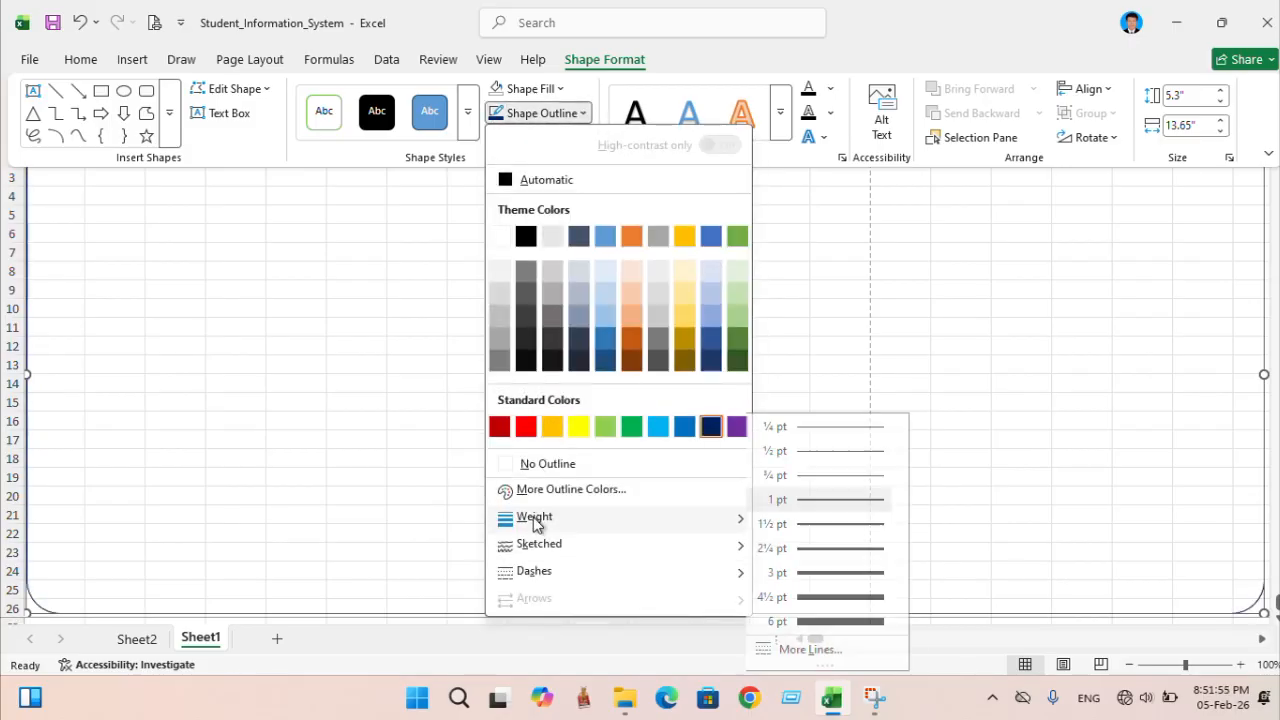
left_click(818, 650)
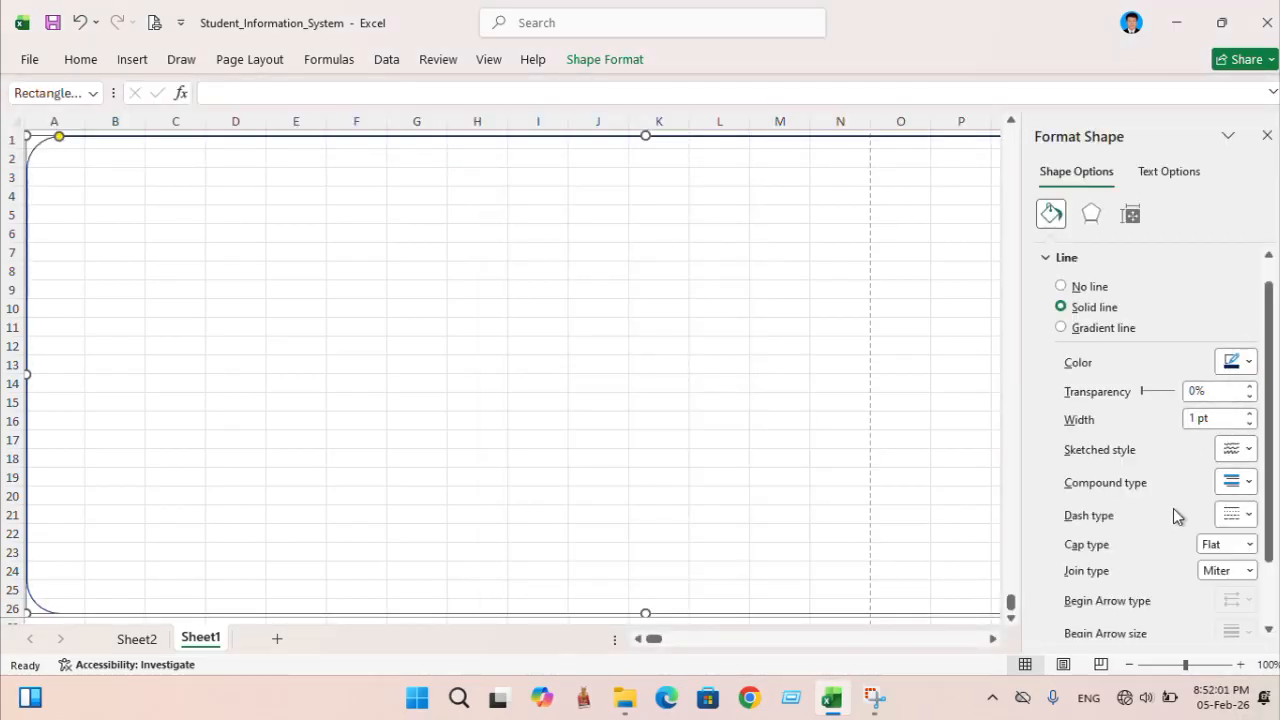
left_click(1249, 482)
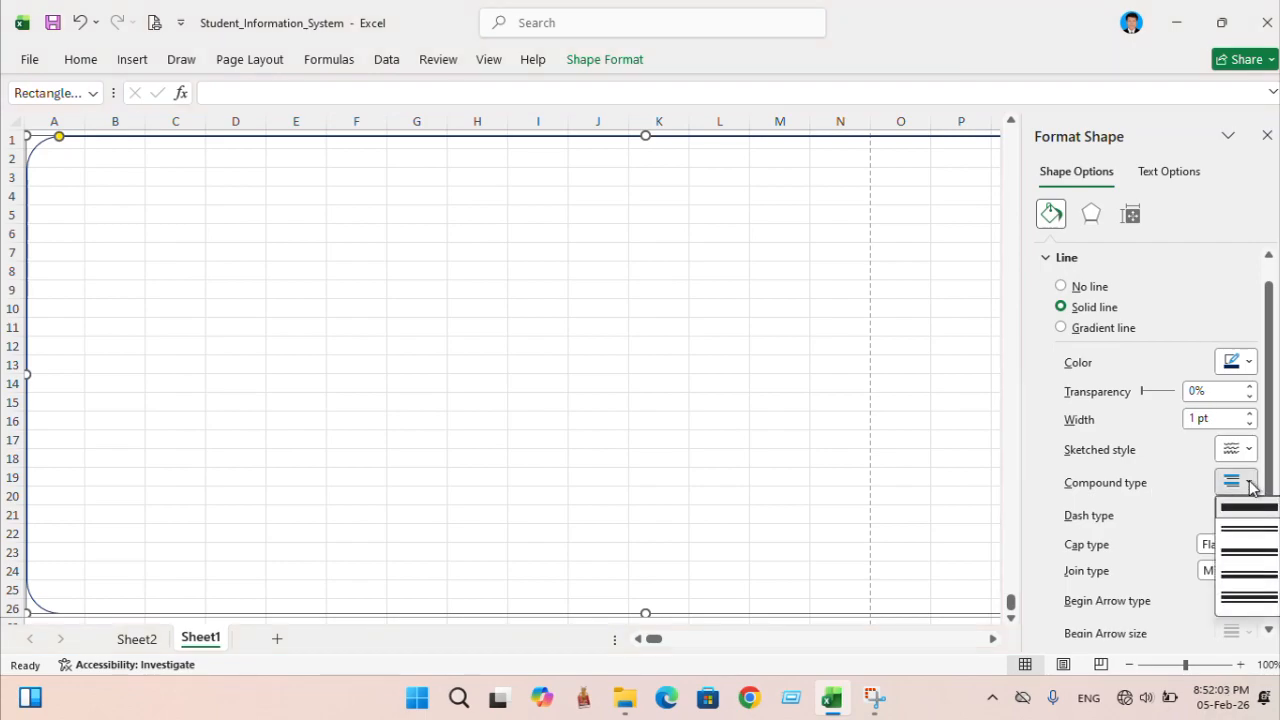
left_click(1249, 566)
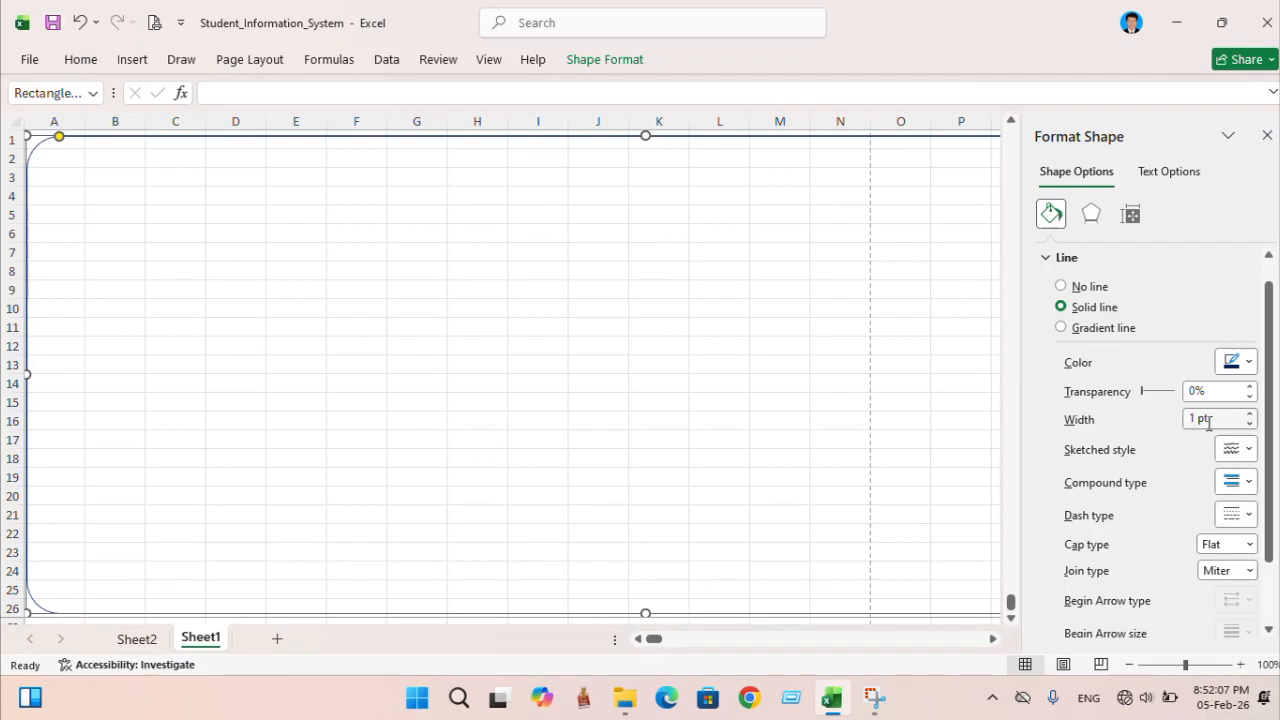
- Increase the rounded rectangle's outline width to 7.5 pt and close the shape formatting options
left_click(1249, 414)
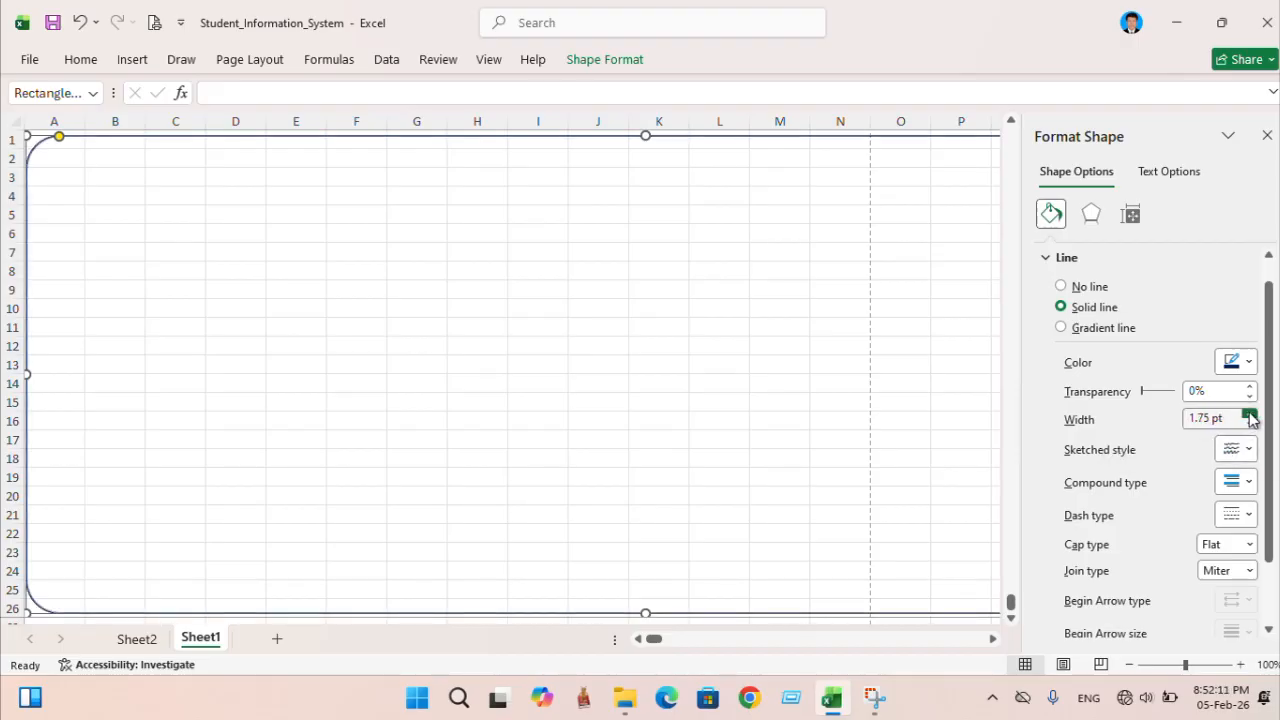
left_click(1249, 414)
left_click(1249, 414)
left_click(1249, 414)
left_click(1249, 414)
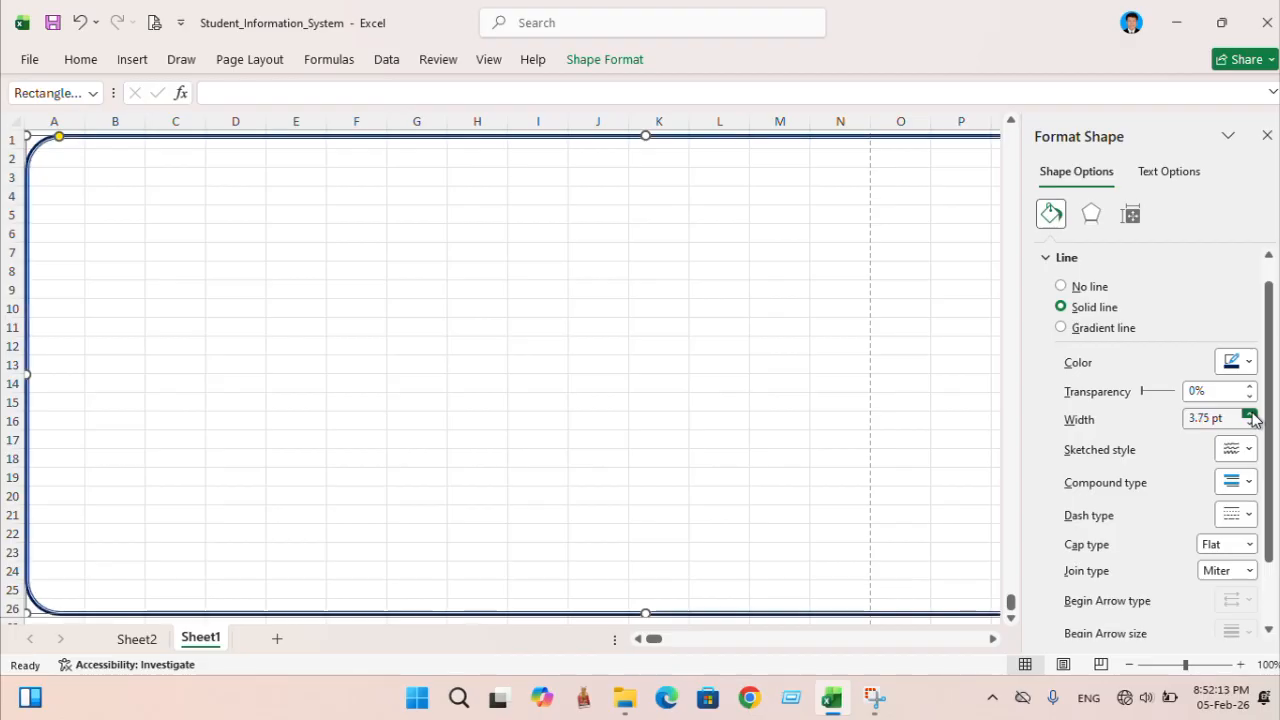
left_click(1249, 414)
left_click(1249, 414)
left_click(1249, 414)
left_click(1249, 414)
left_click(1249, 414)
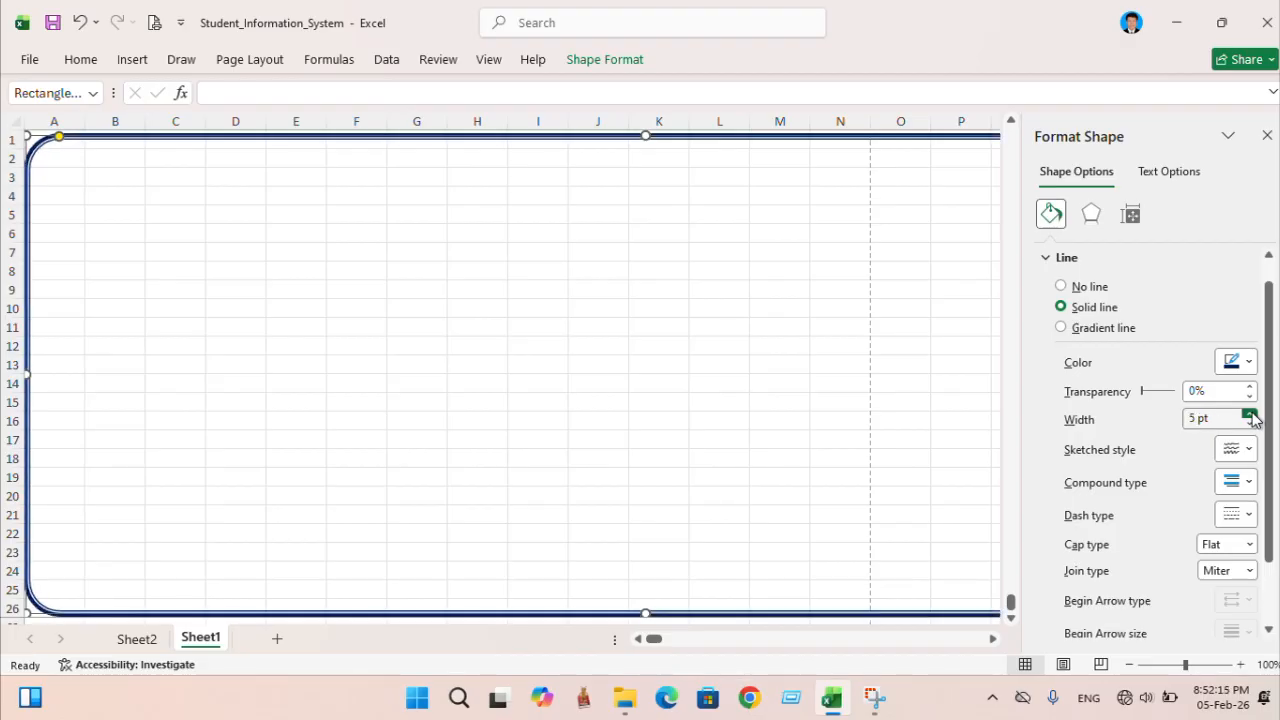
left_click(1249, 414)
left_click(1249, 414)
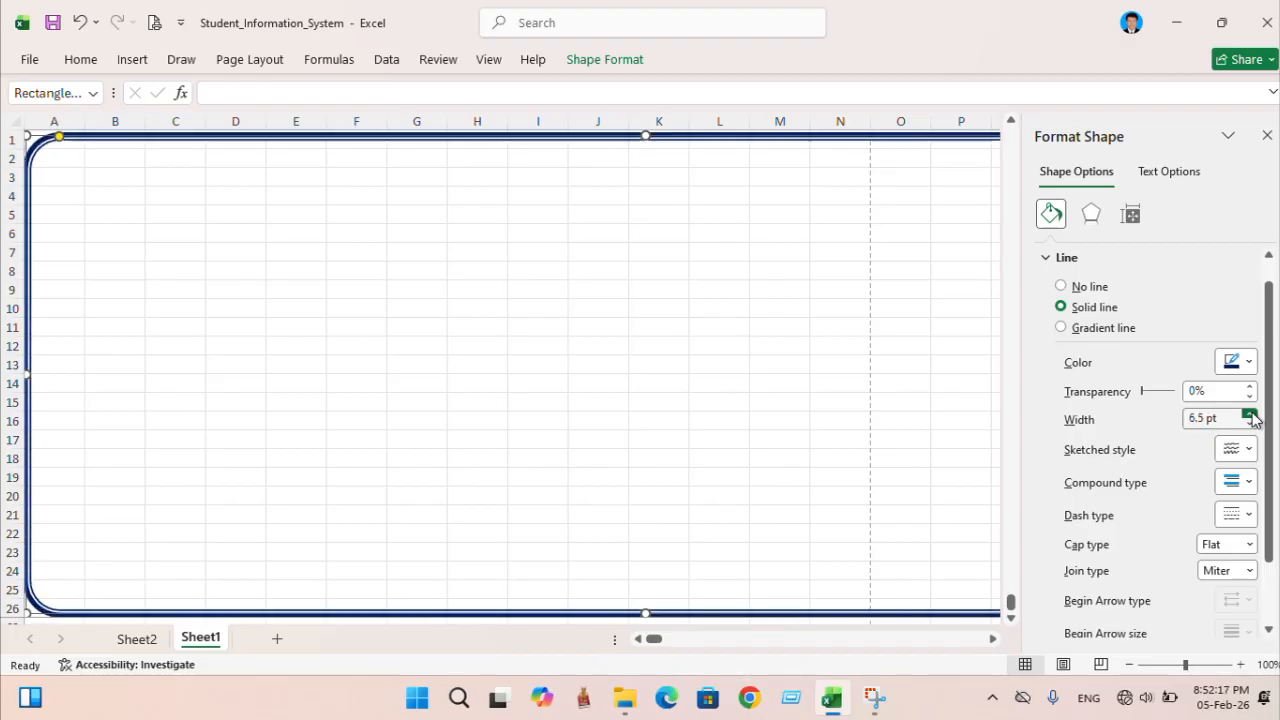
left_click(1249, 414)
left_click(1249, 414)
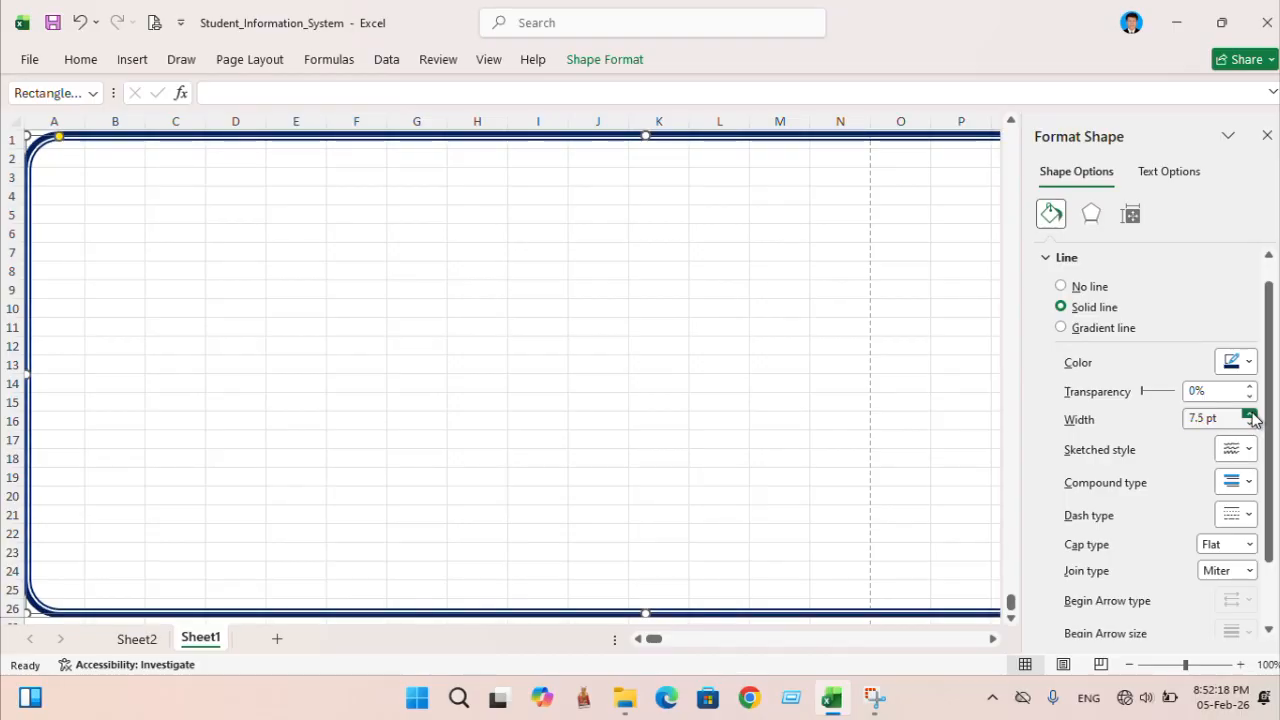
left_click(1267, 136)
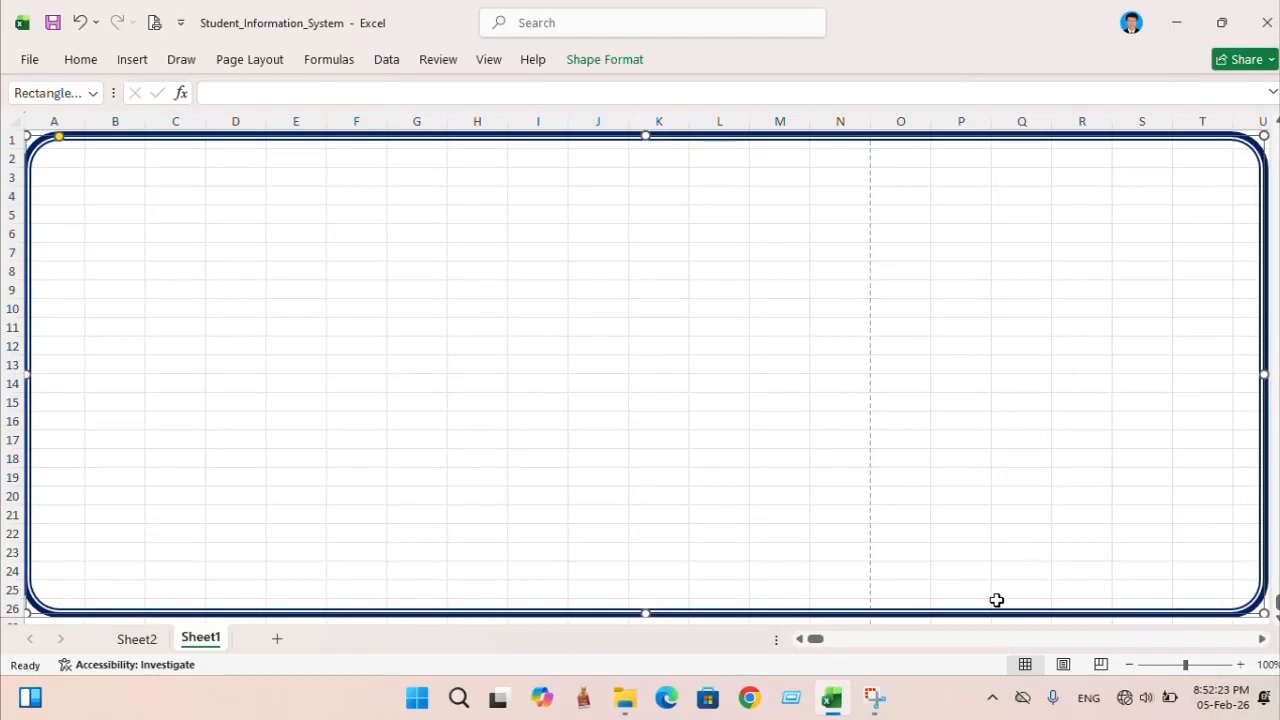
left_click(1000, 460)
left_click(1104, 327)
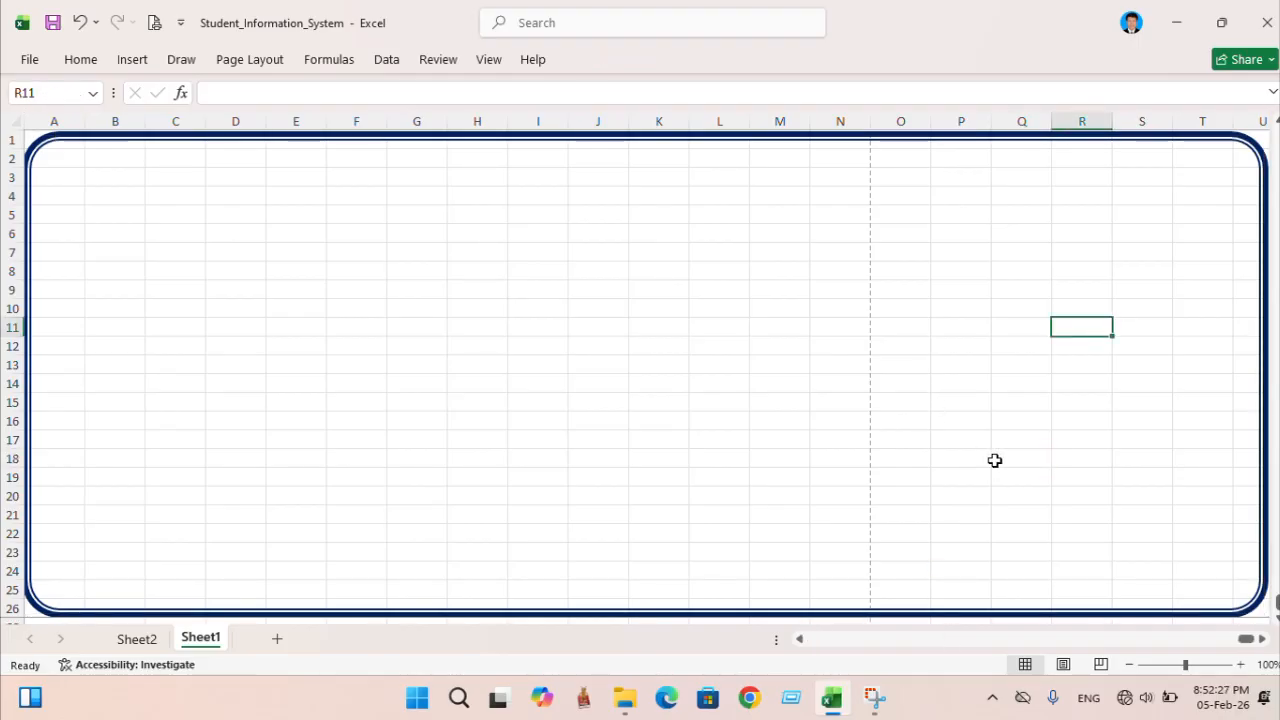
left_click(1164, 234)
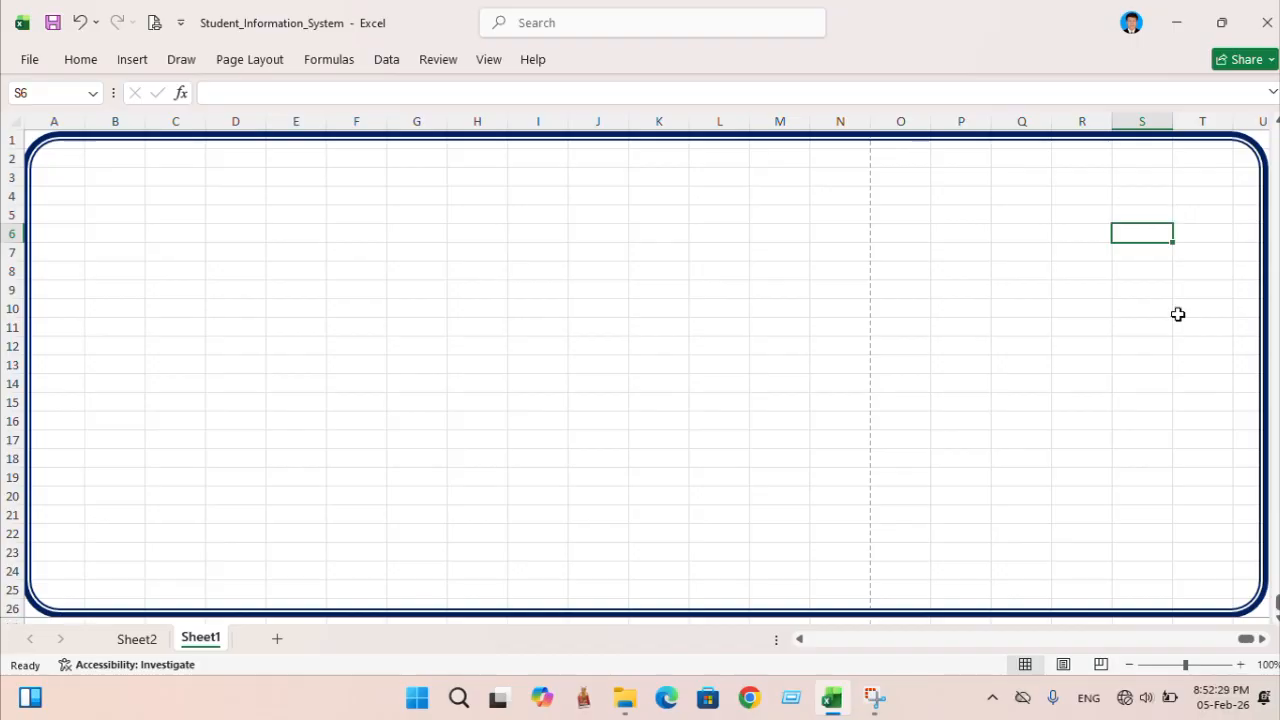
left_click_drag(1245, 638, 1199, 639)
left_click(553, 337)
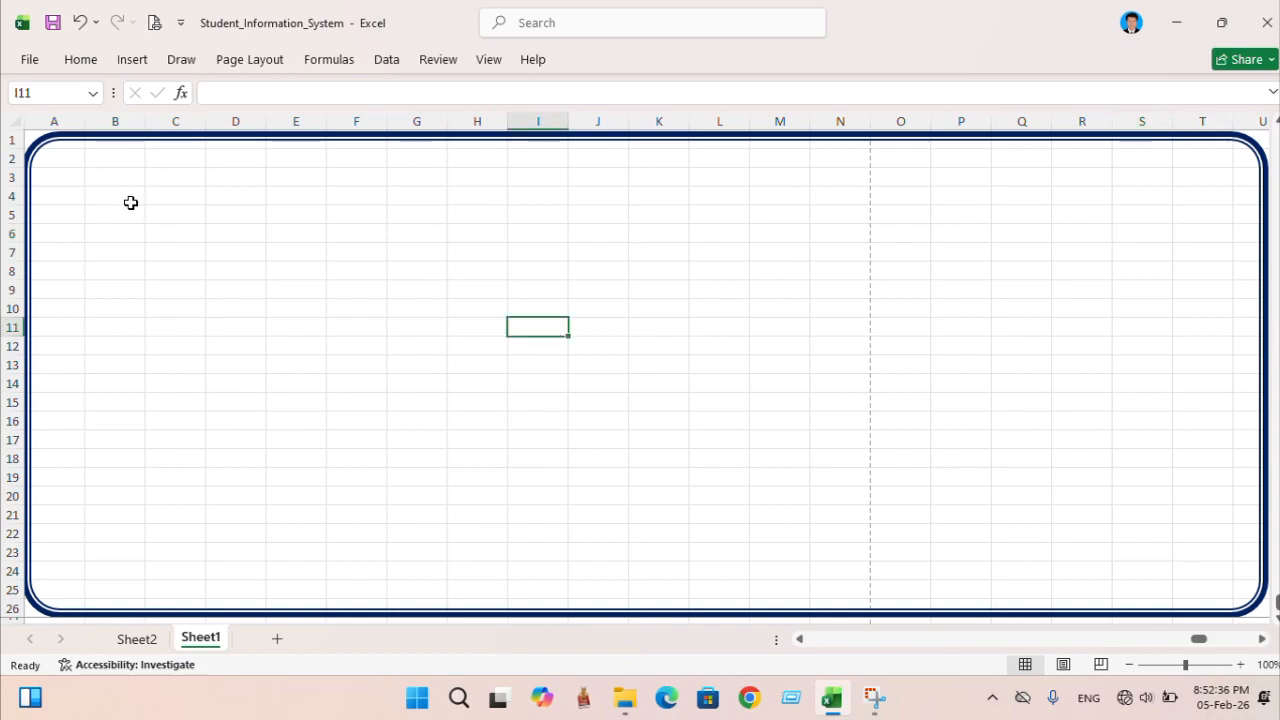
- Insert a text box about 0.9" high and 13.1" wide inside the frame's upper edge, spanning columns A to T
left_click(132, 60)
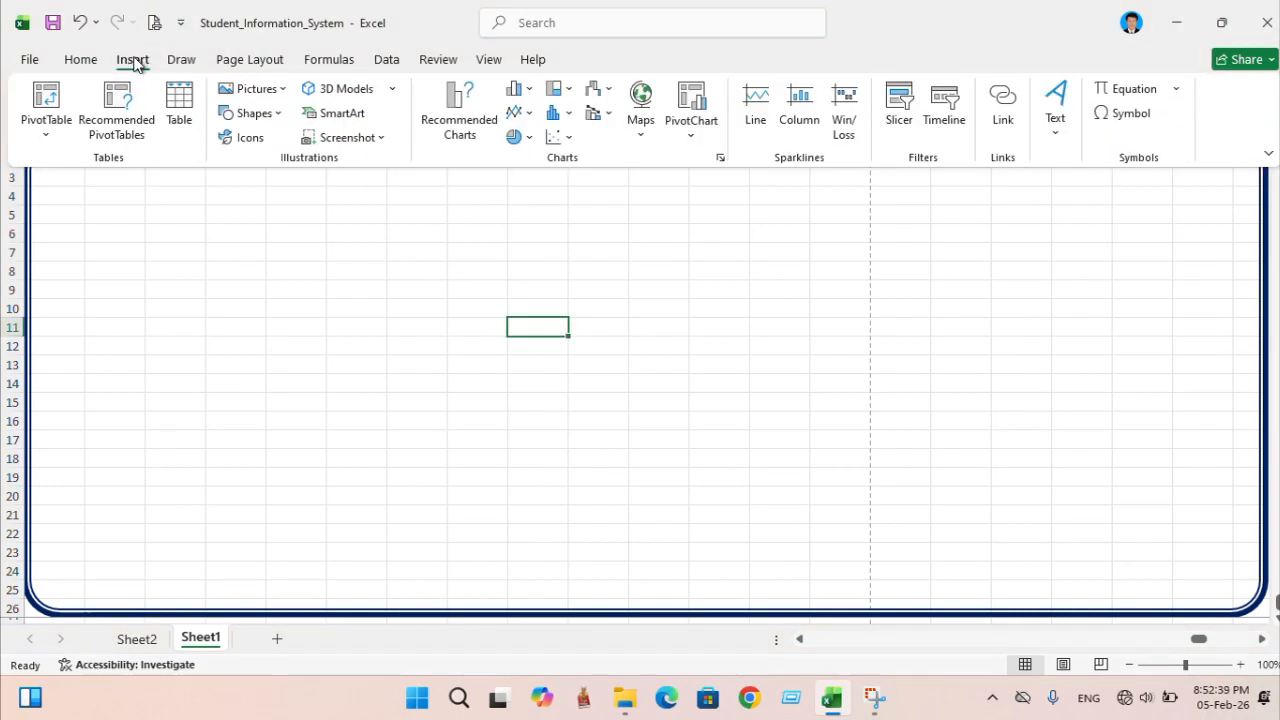
left_click(265, 113)
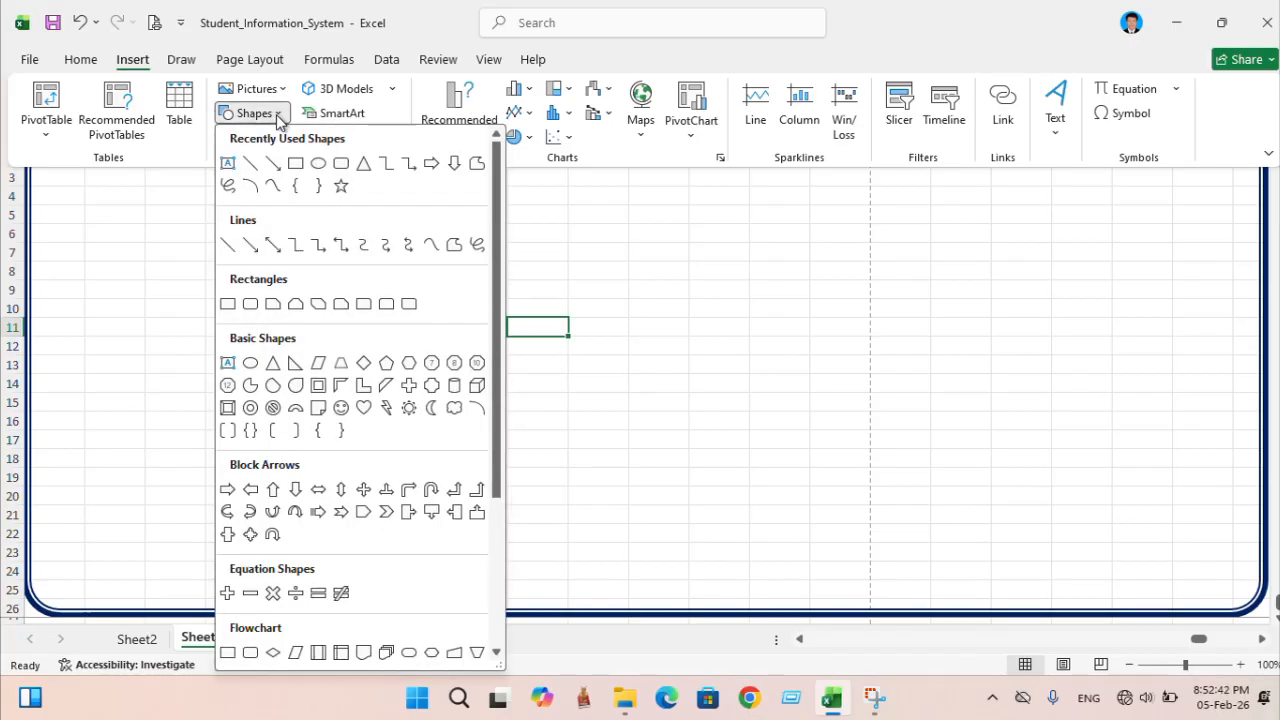
left_click(227, 163)
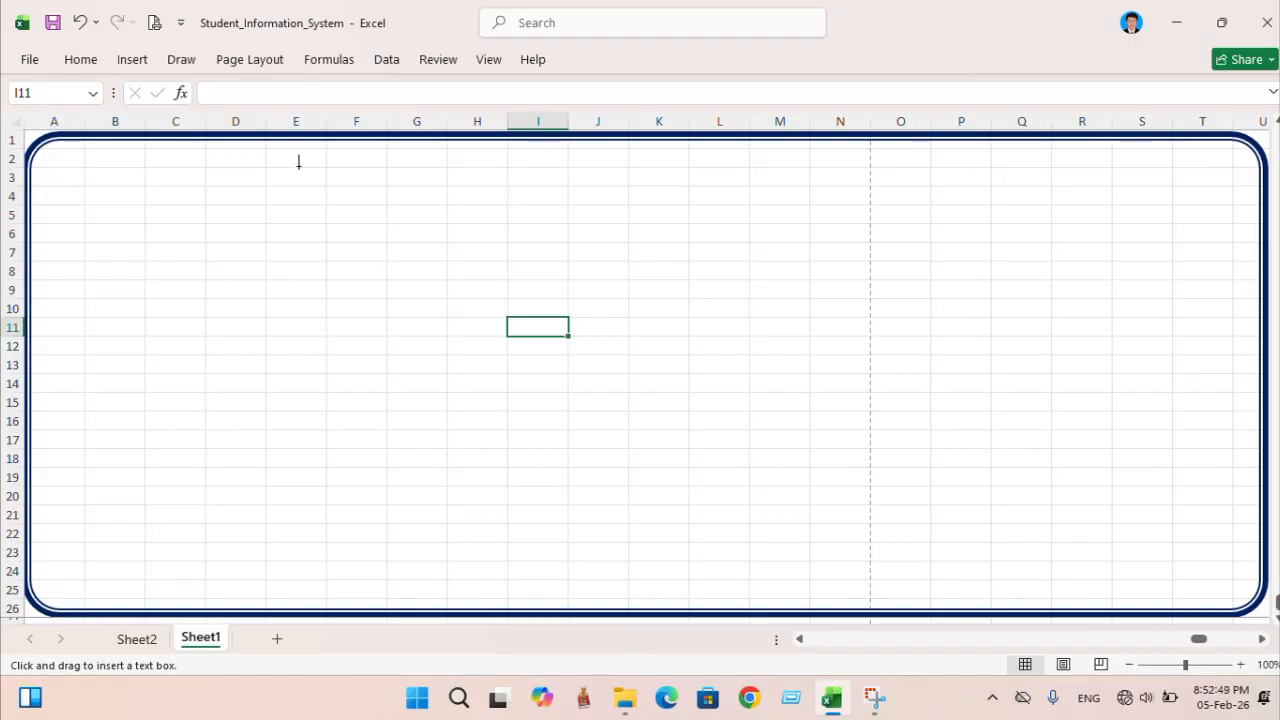
left_click_drag(298, 166, 1232, 245)
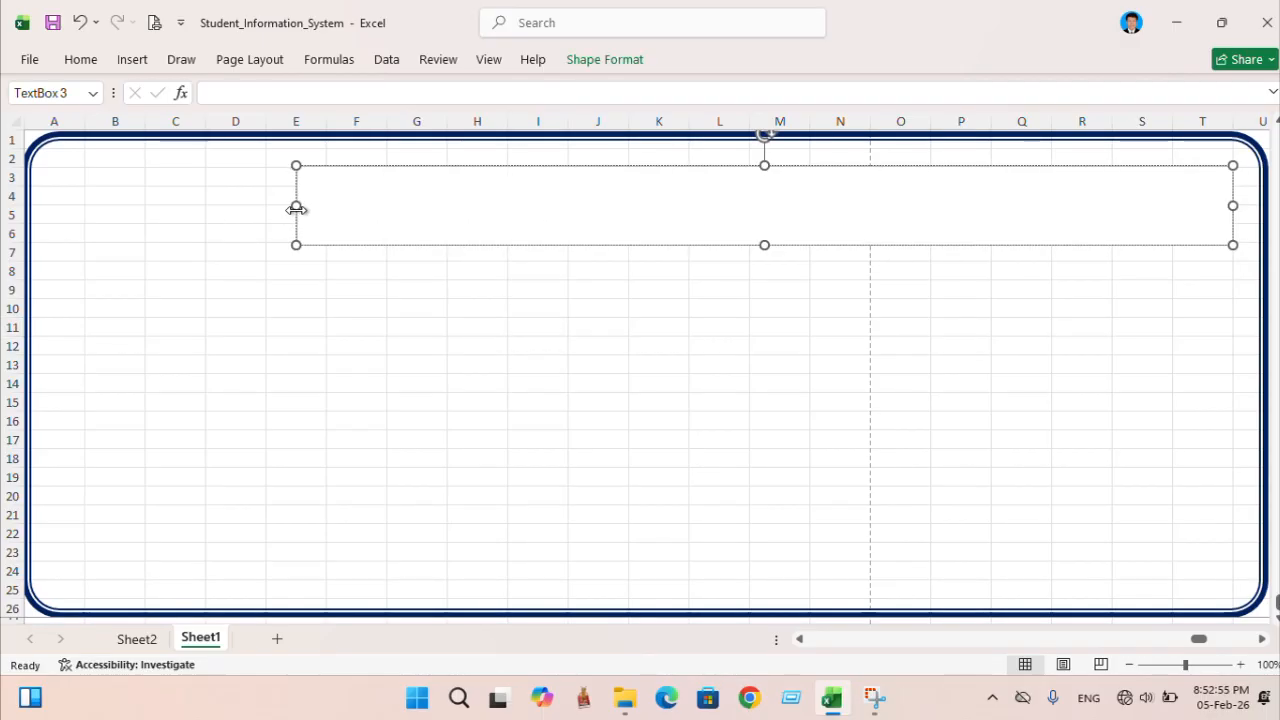
left_click_drag(296, 208, 53, 203)
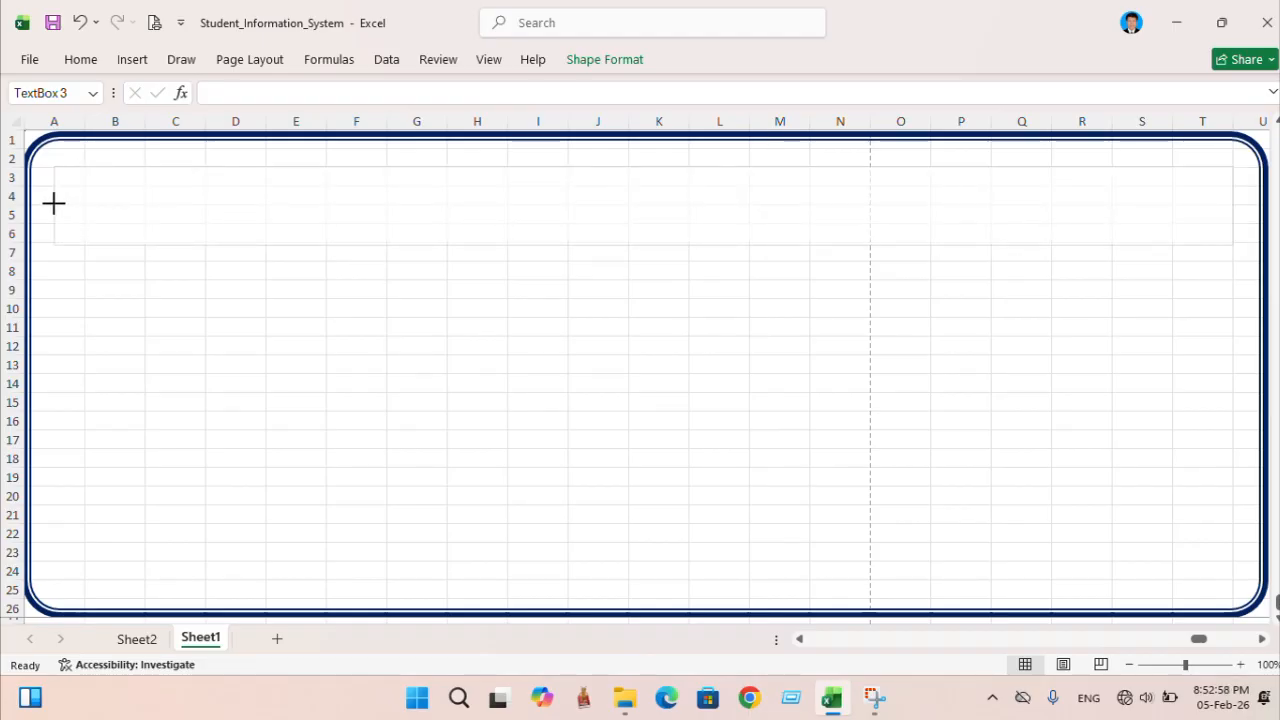
left_click_drag(53, 203, 46, 204)
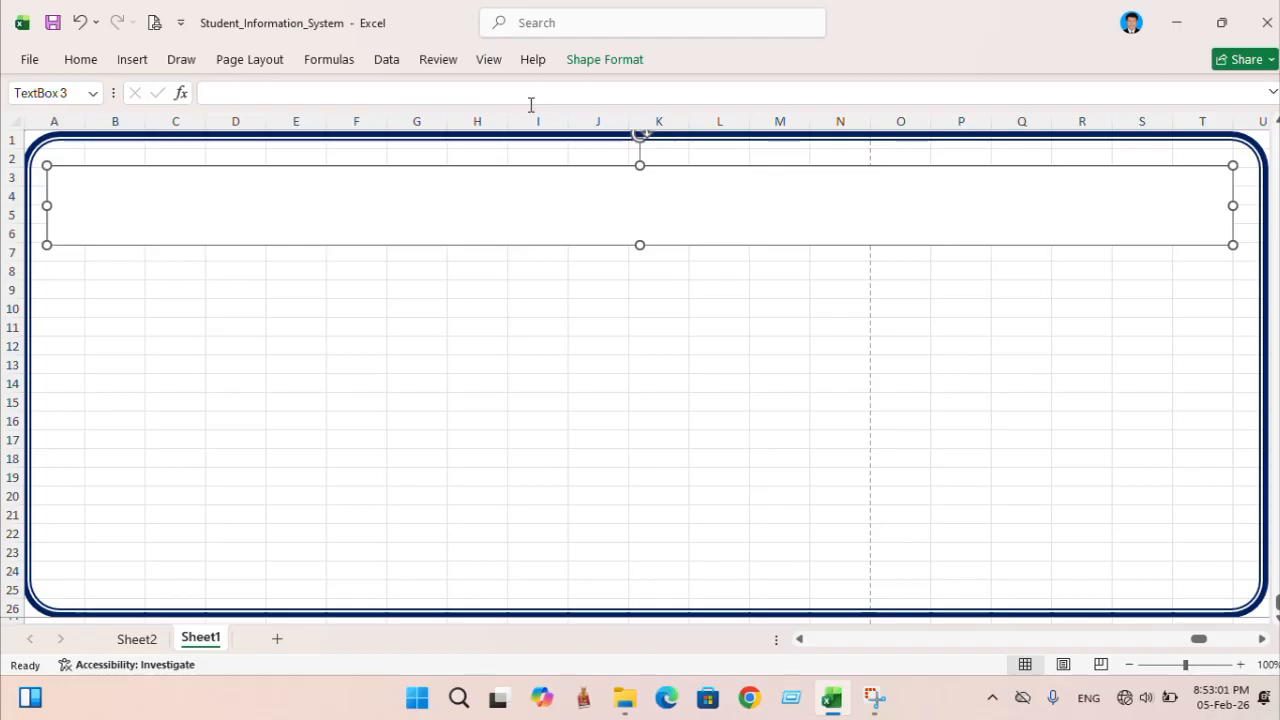
- Remove both the fill and the outline from the text box
left_click(614, 66)
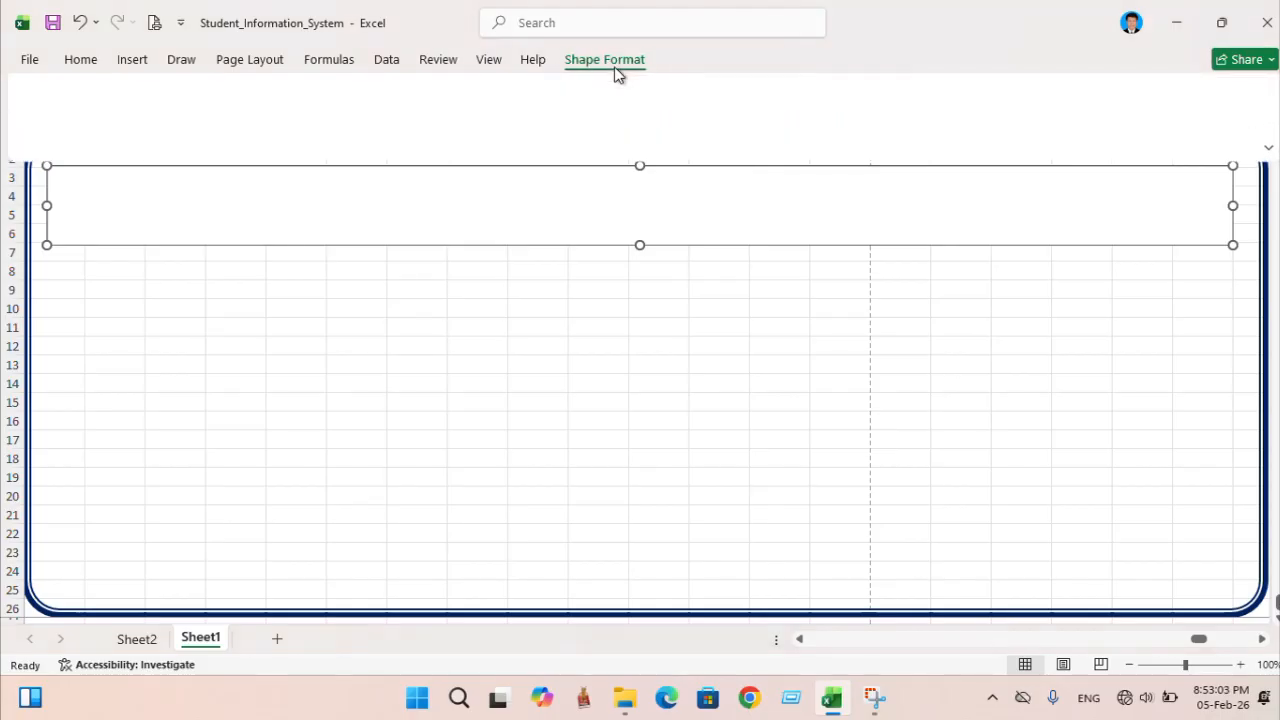
left_click(561, 90)
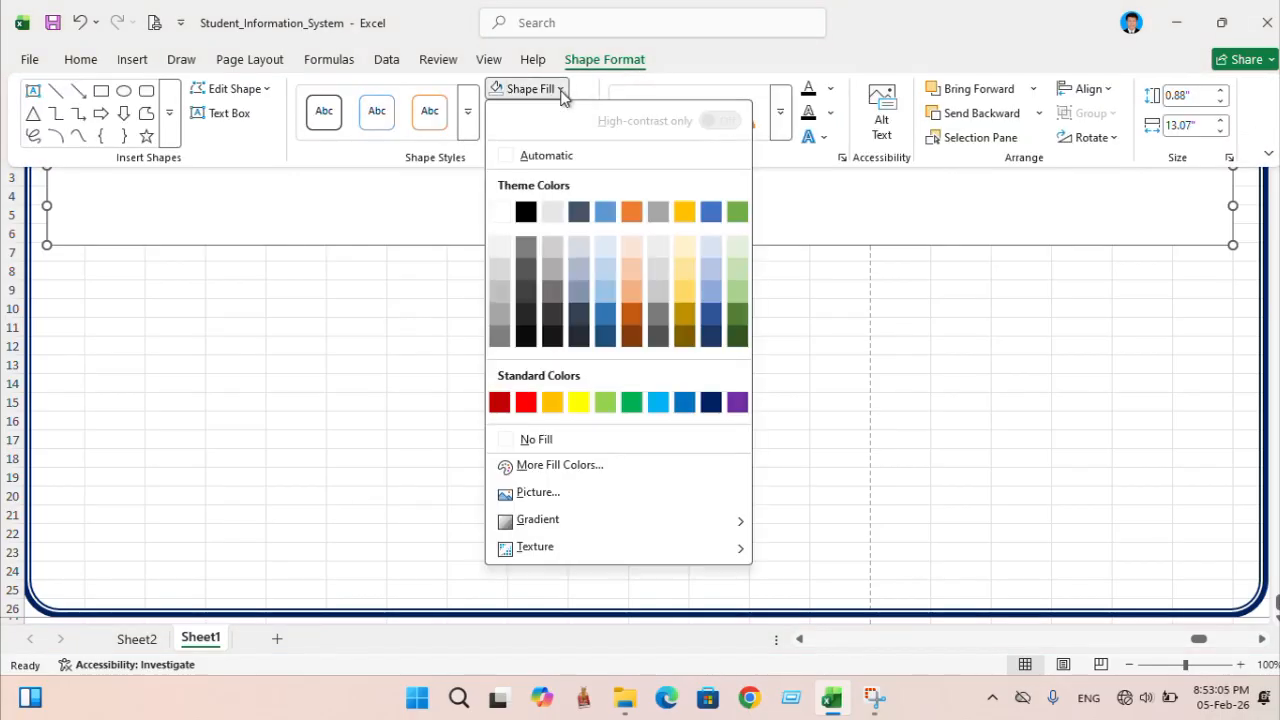
left_click(540, 443)
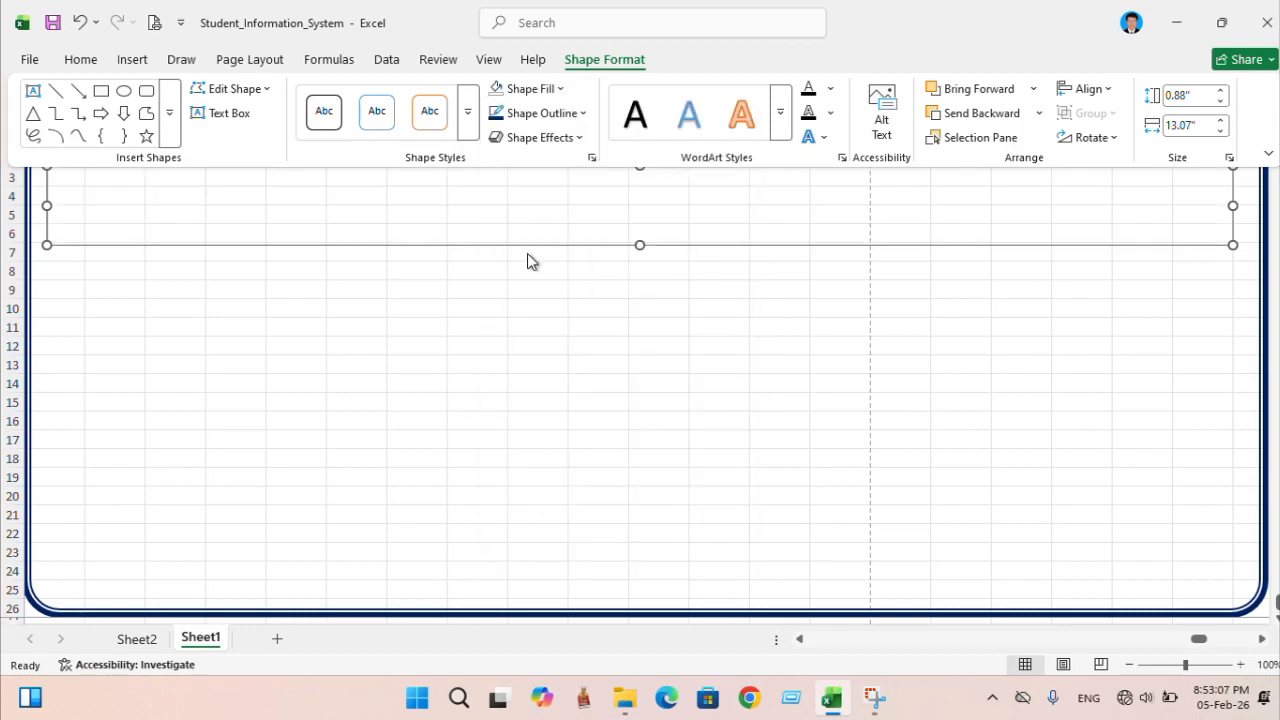
left_click(583, 114)
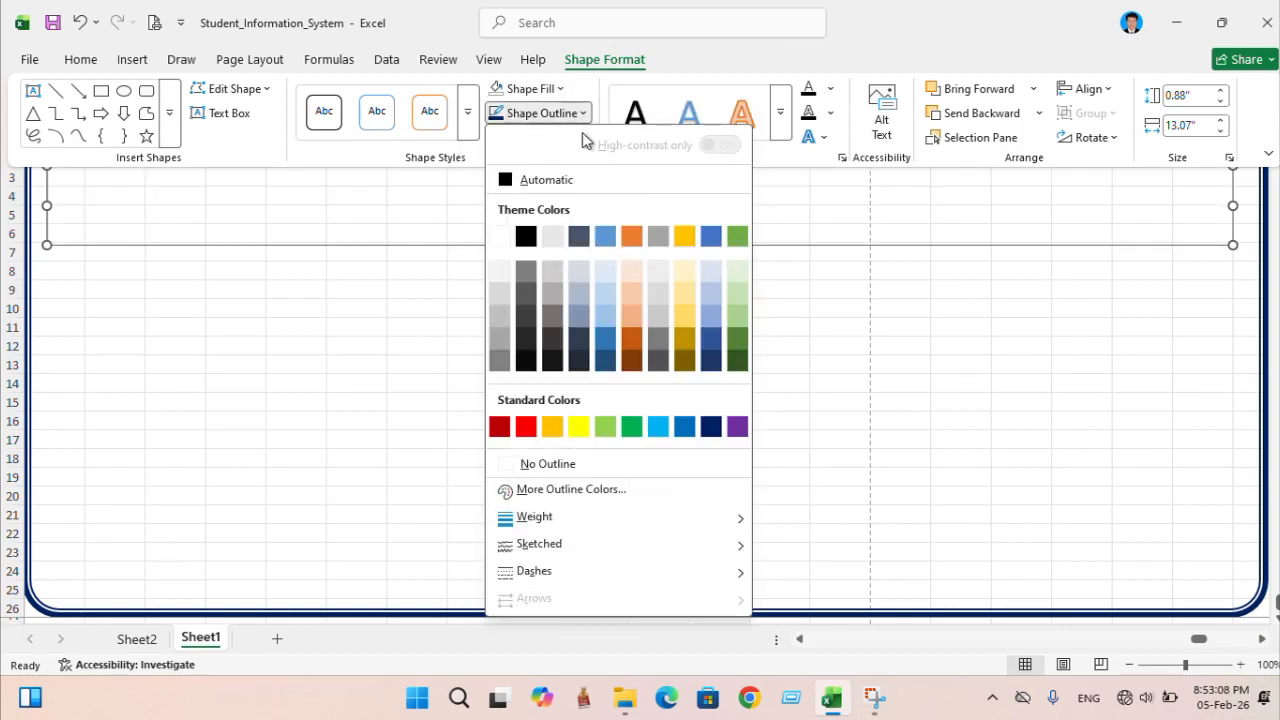
left_click(548, 464)
- Set the text box font to Khmer OS Muol Light and place the cursor inside the box
left_click(637, 201)
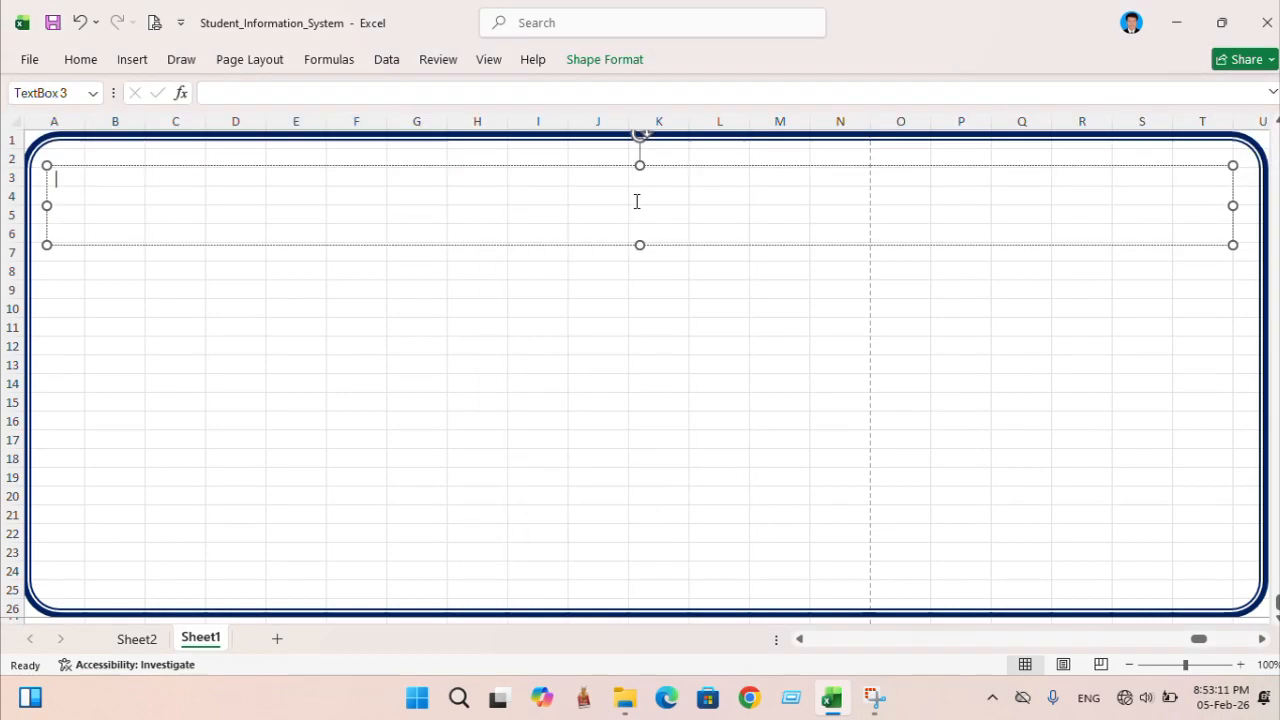
left_click(81, 62)
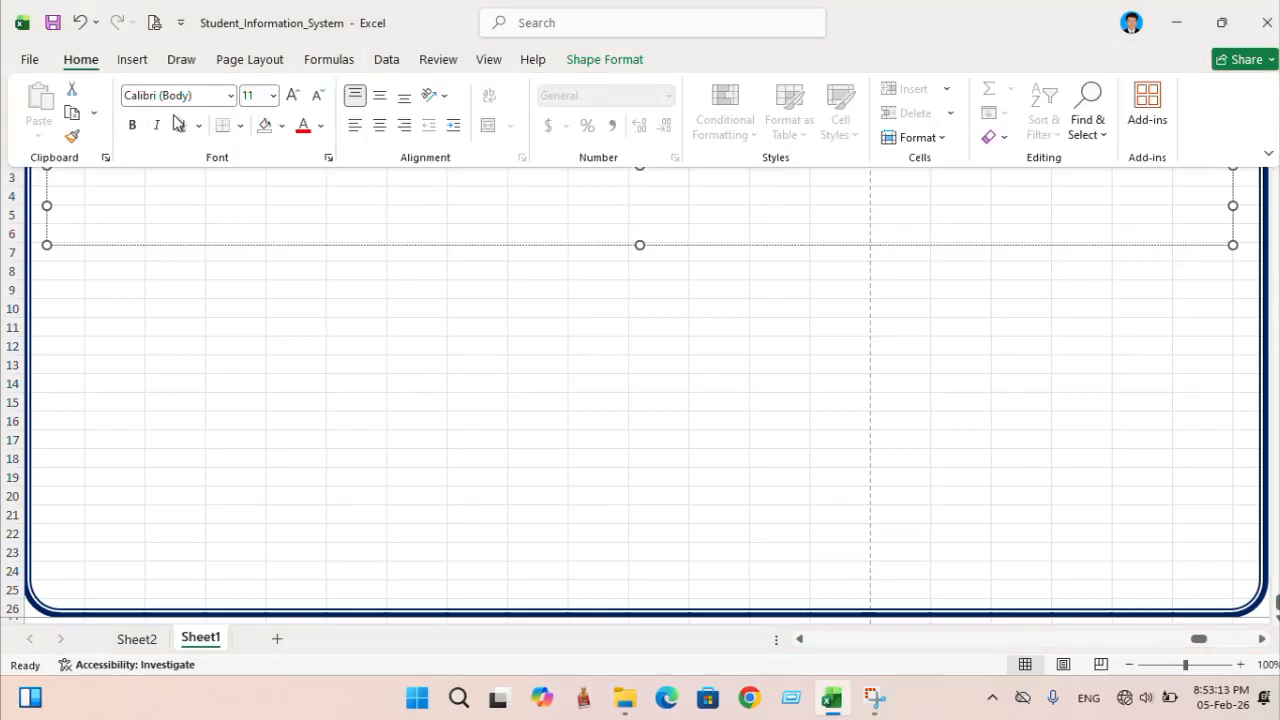
left_click(211, 97)
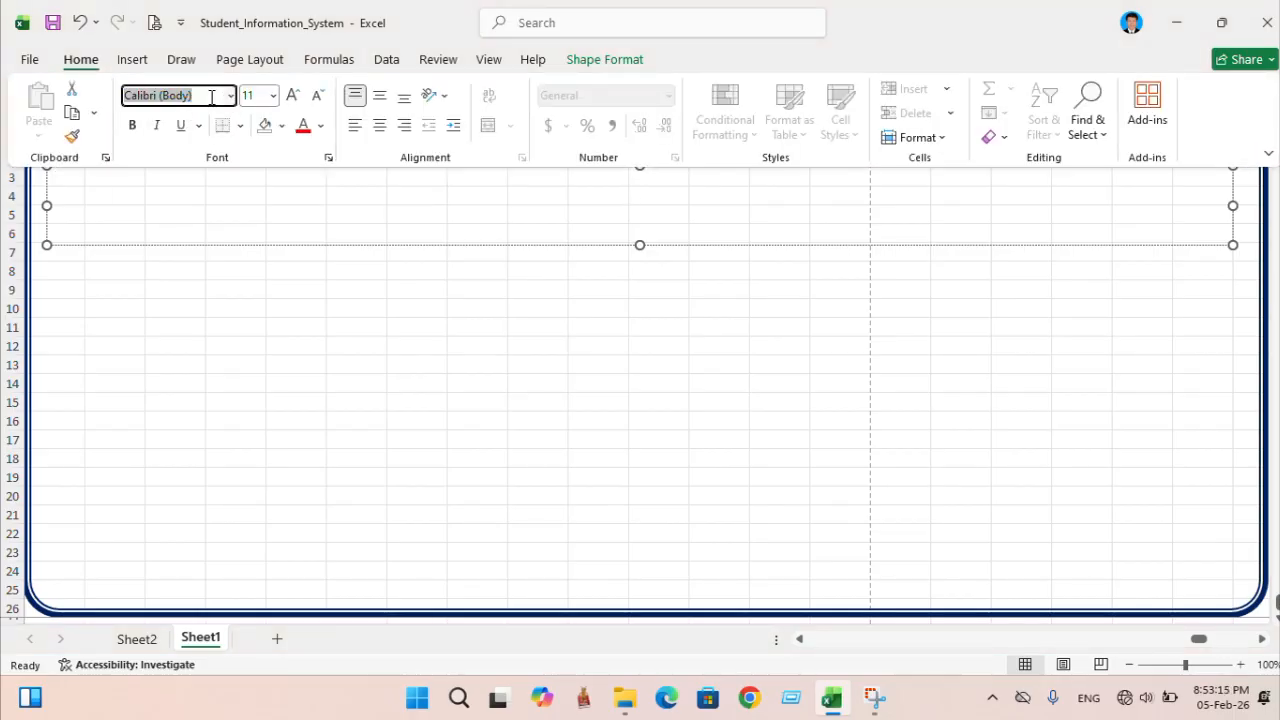
type("Khmer OS M")
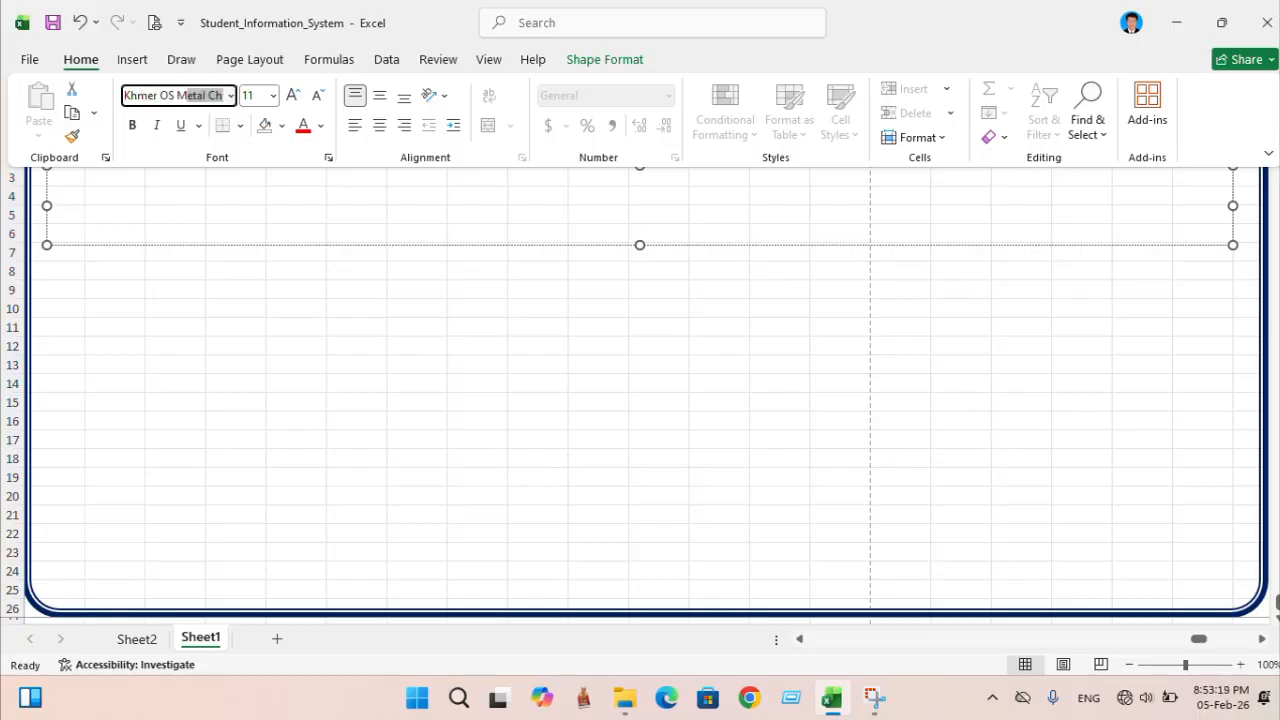
type("uol Lig")
key("Return")
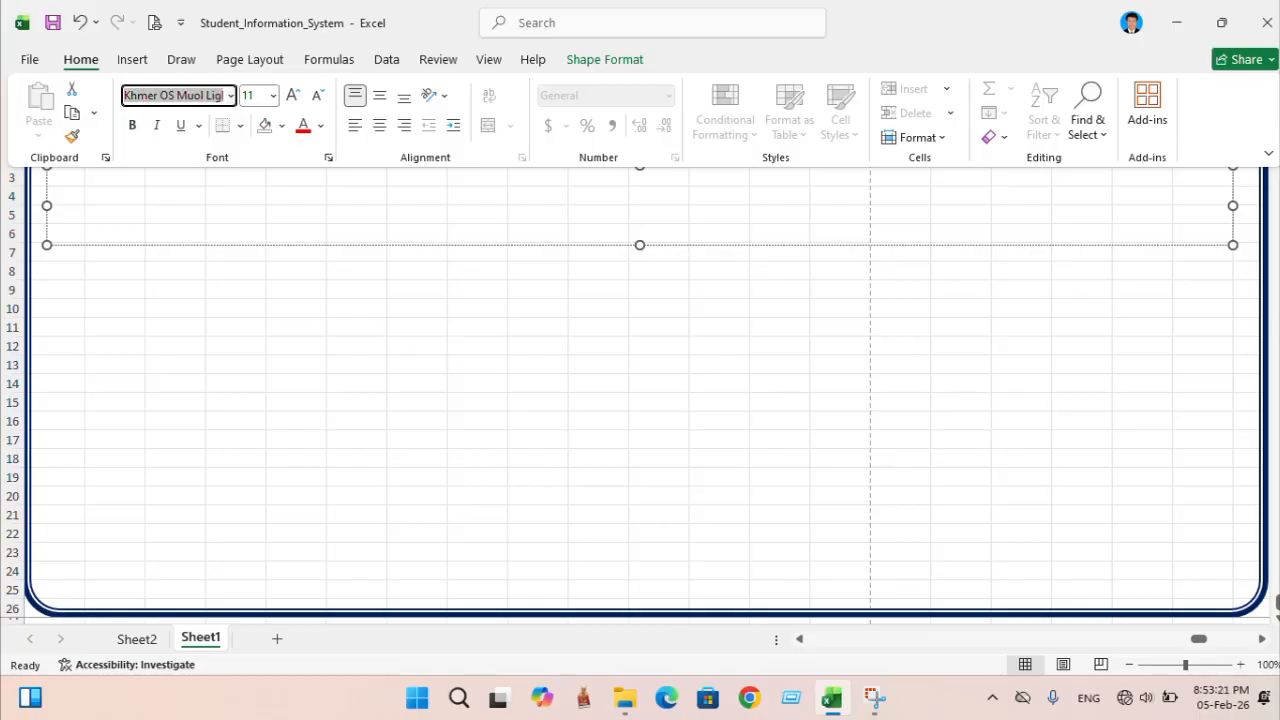
left_click(494, 280)
left_click(537, 231)
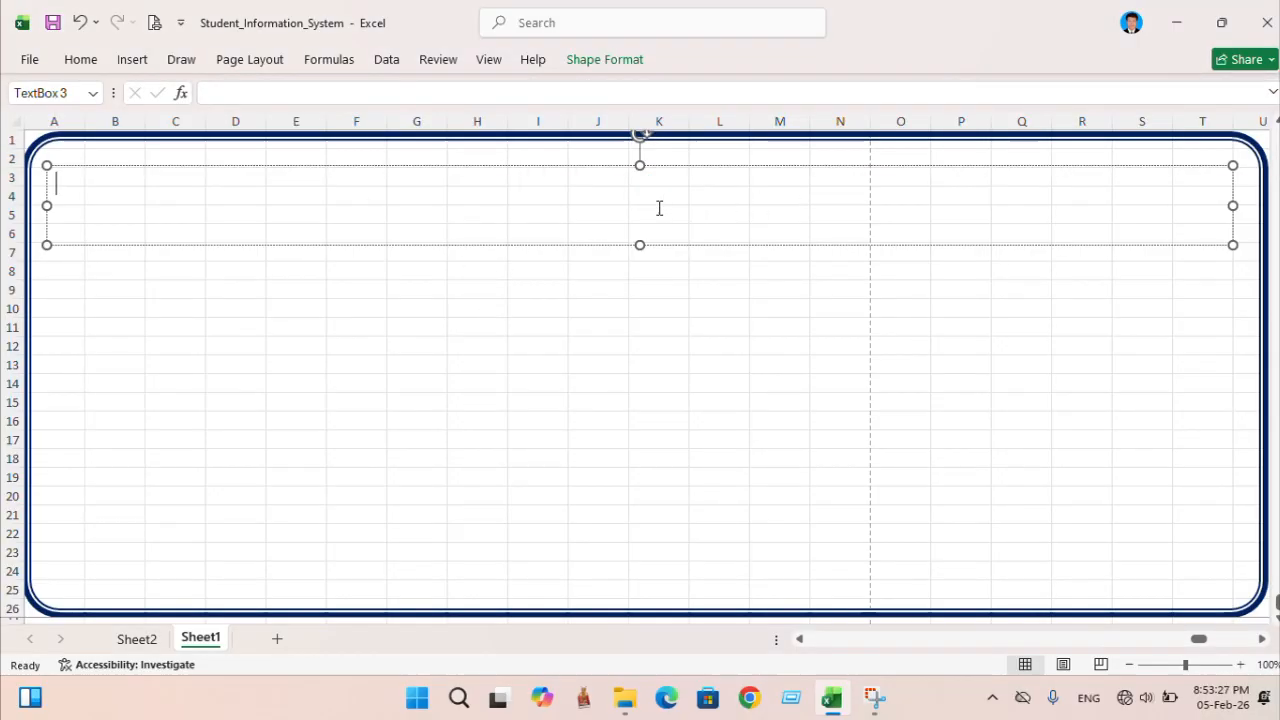
- Enter the Khmer heading "ប្រព័ន្ធគ្រប់គ្រងព័ត៌មានសិស្ស" in the text box
type("ছ")
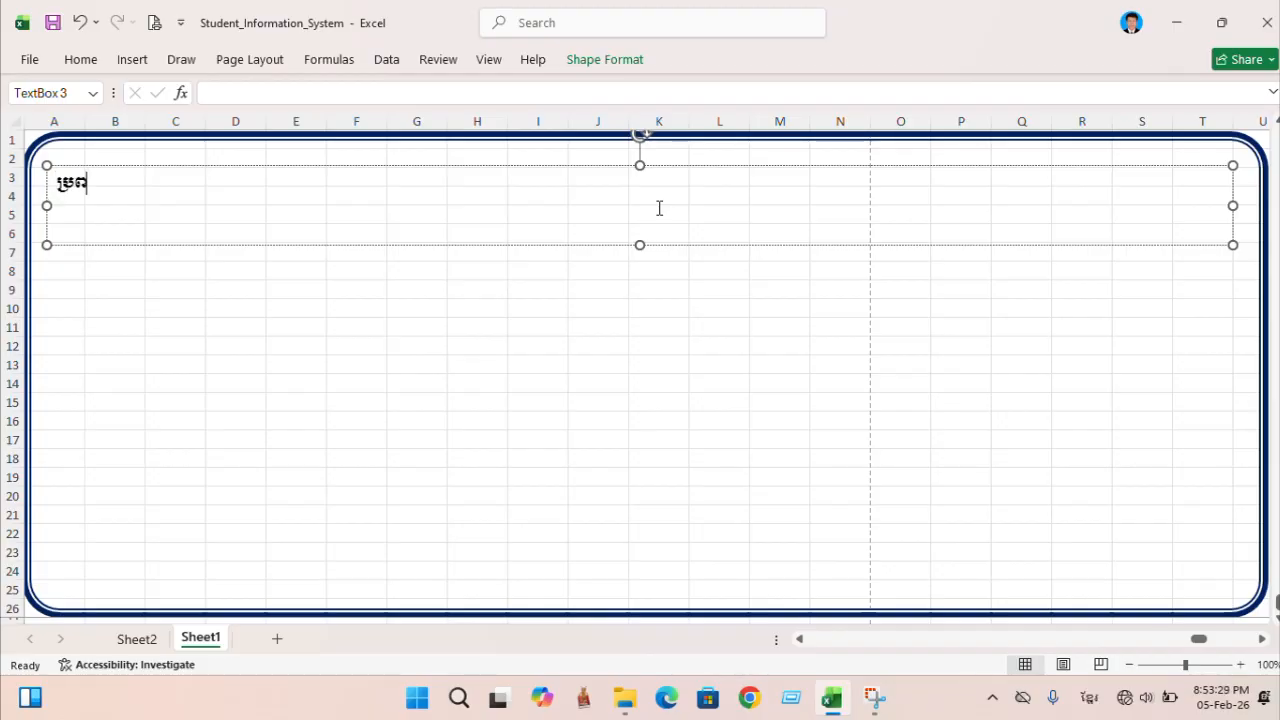
type("គ្រប់គ្រង")
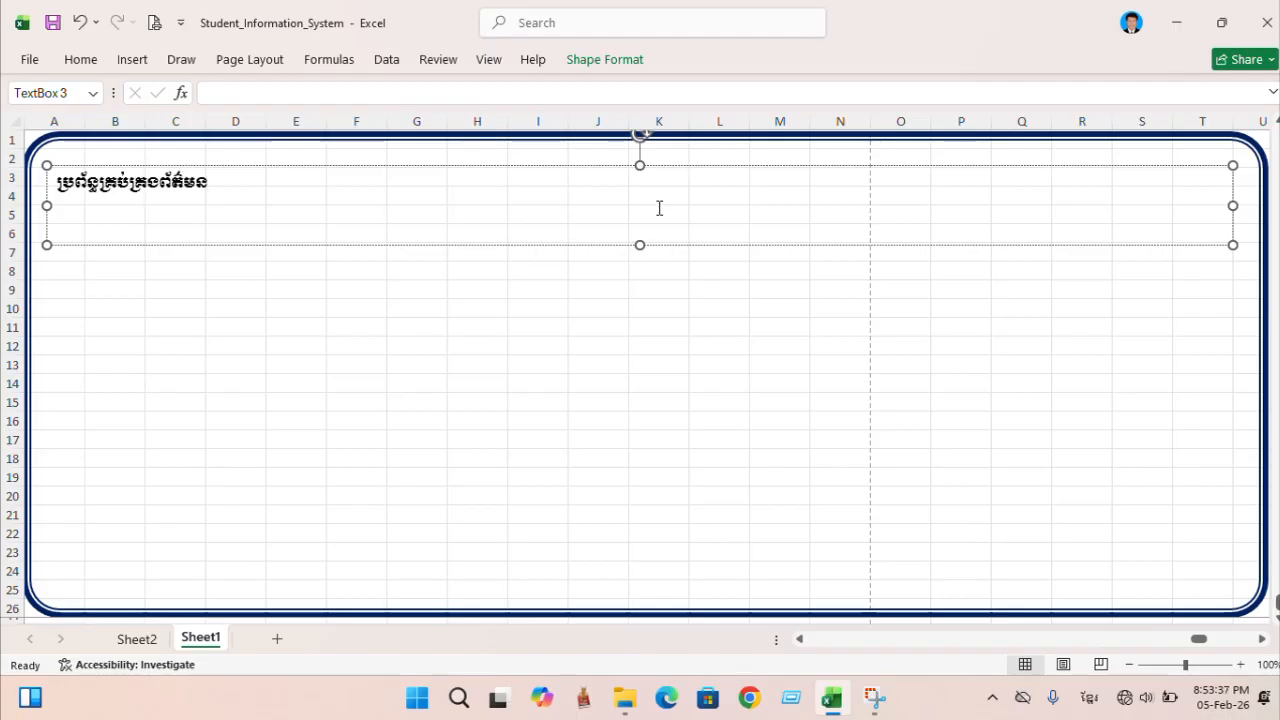
type("ព័ត៌មានសិស្ស")
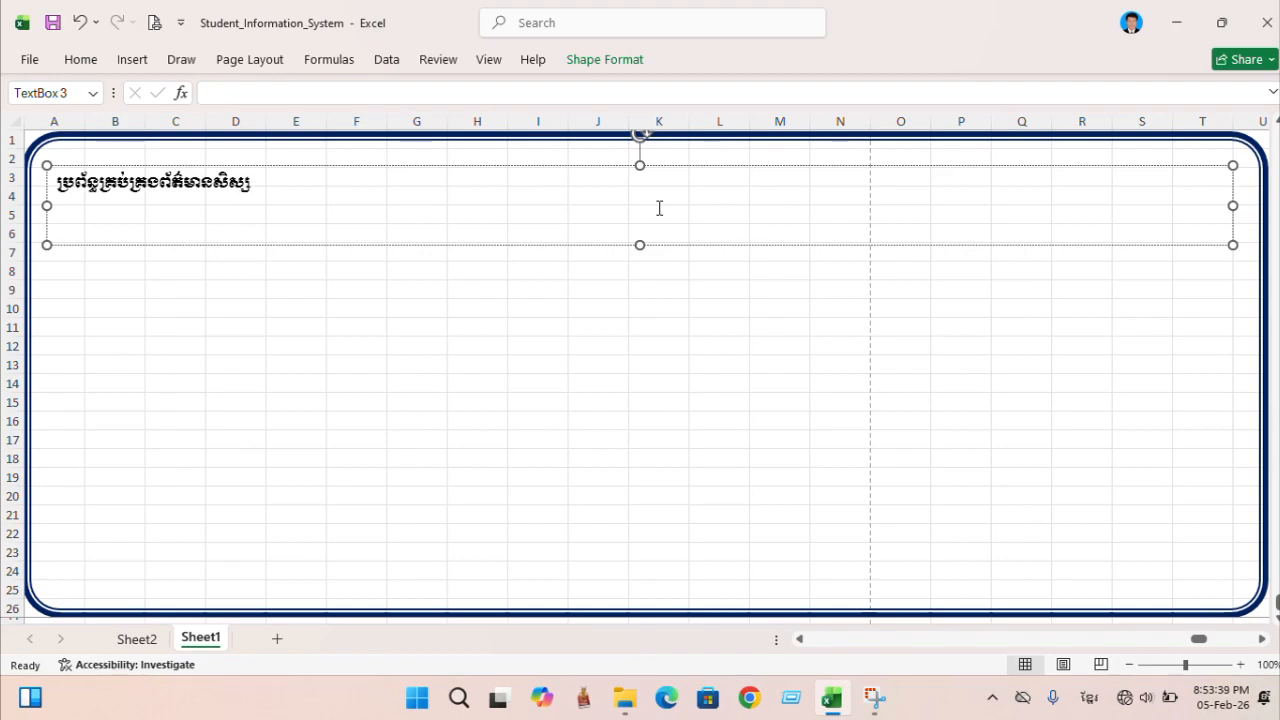
- Center the heading text both horizontally and vertically within its text box
left_click_drag(256, 186, 52, 184)
left_click(80, 62)
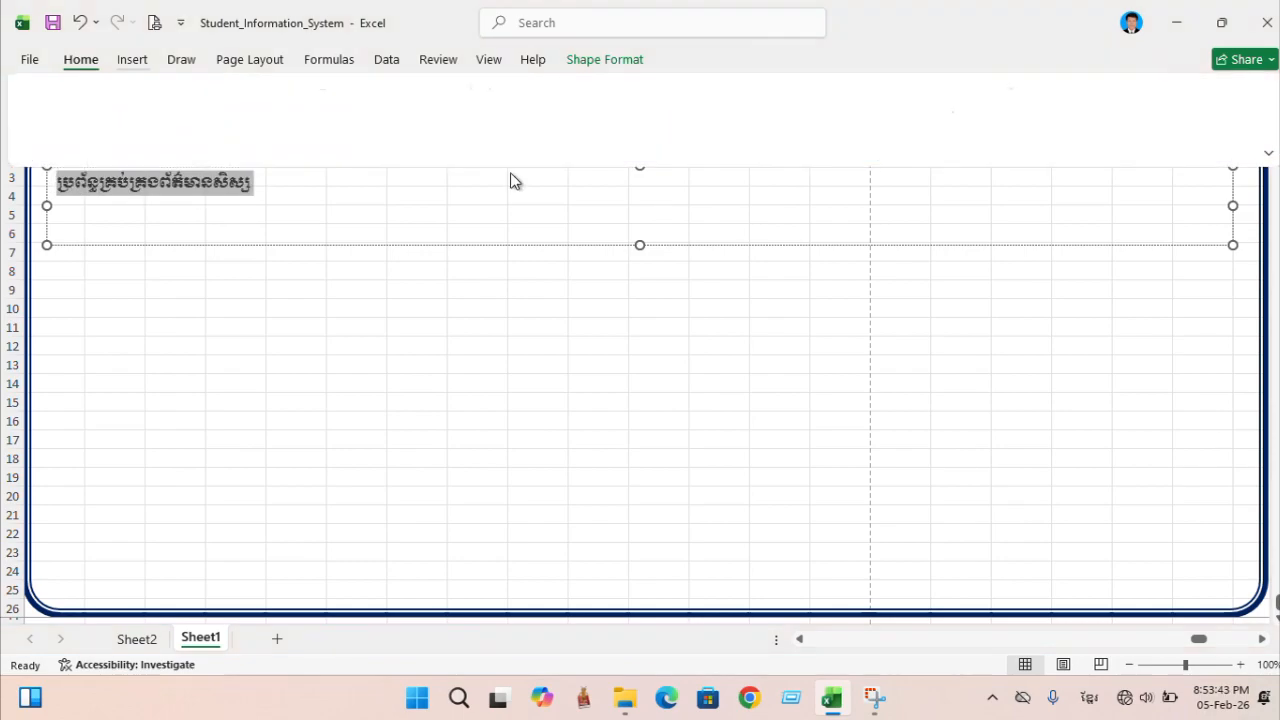
left_click(381, 125)
left_click(381, 97)
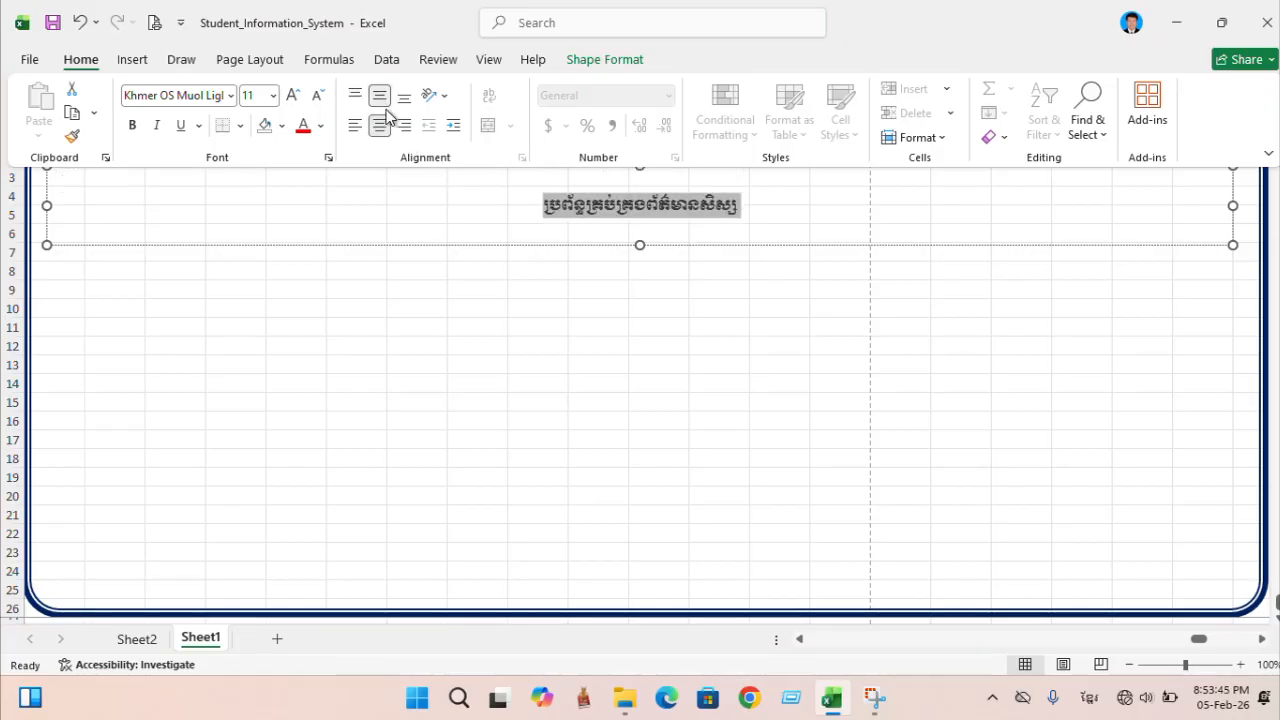
- Increase the heading's font size to 28 and deselect the text box
left_click(293, 95)
left_click(293, 95)
left_click(293, 95)
left_click(293, 95)
left_click(293, 95)
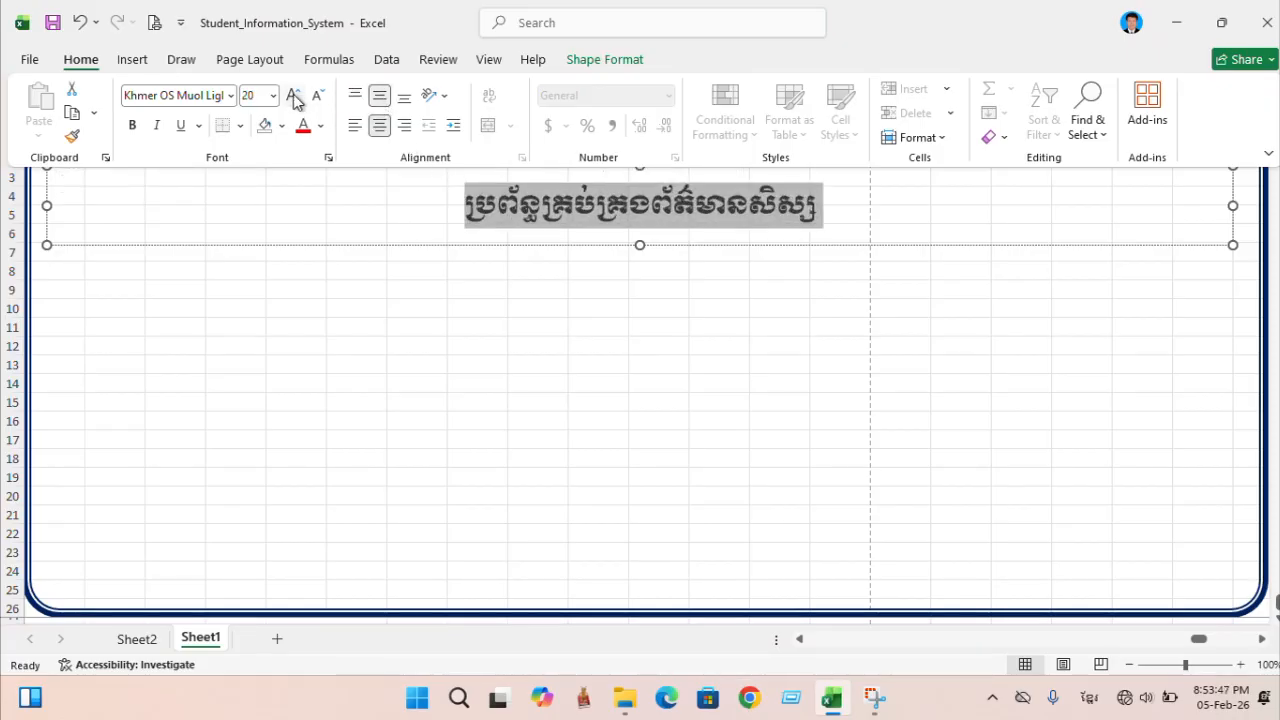
left_click(293, 95)
left_click(293, 95)
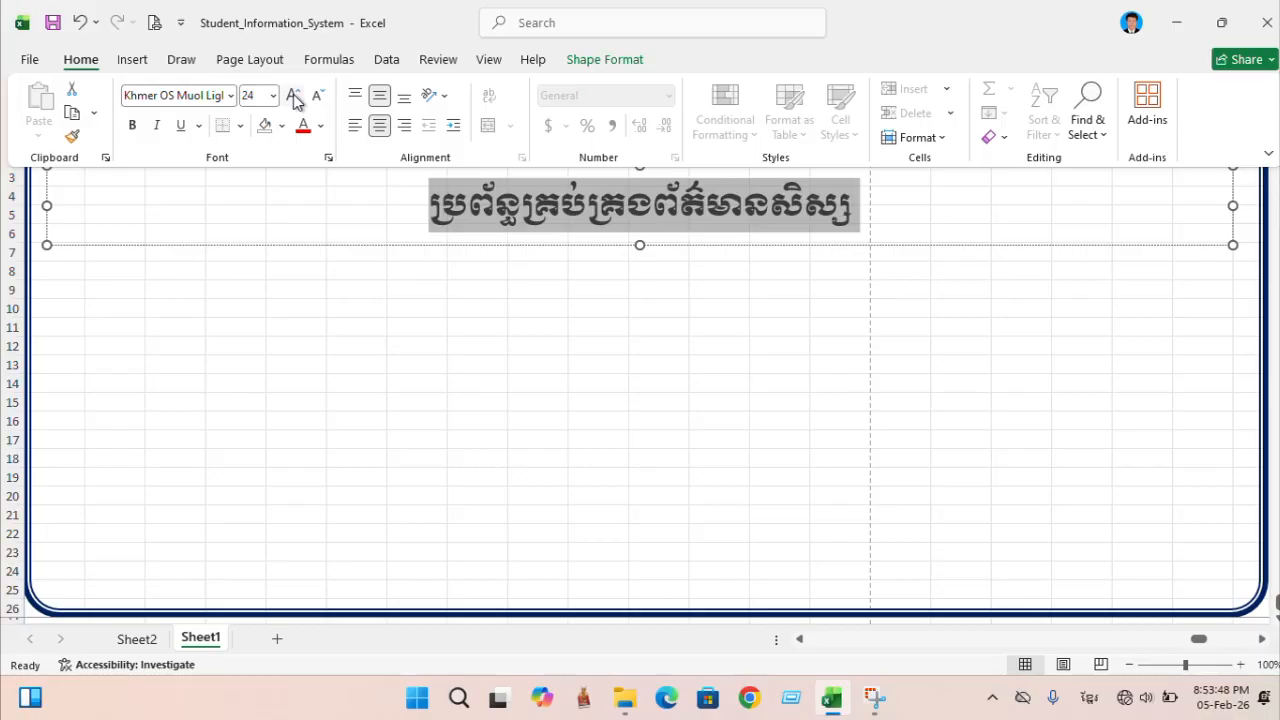
left_click(293, 95)
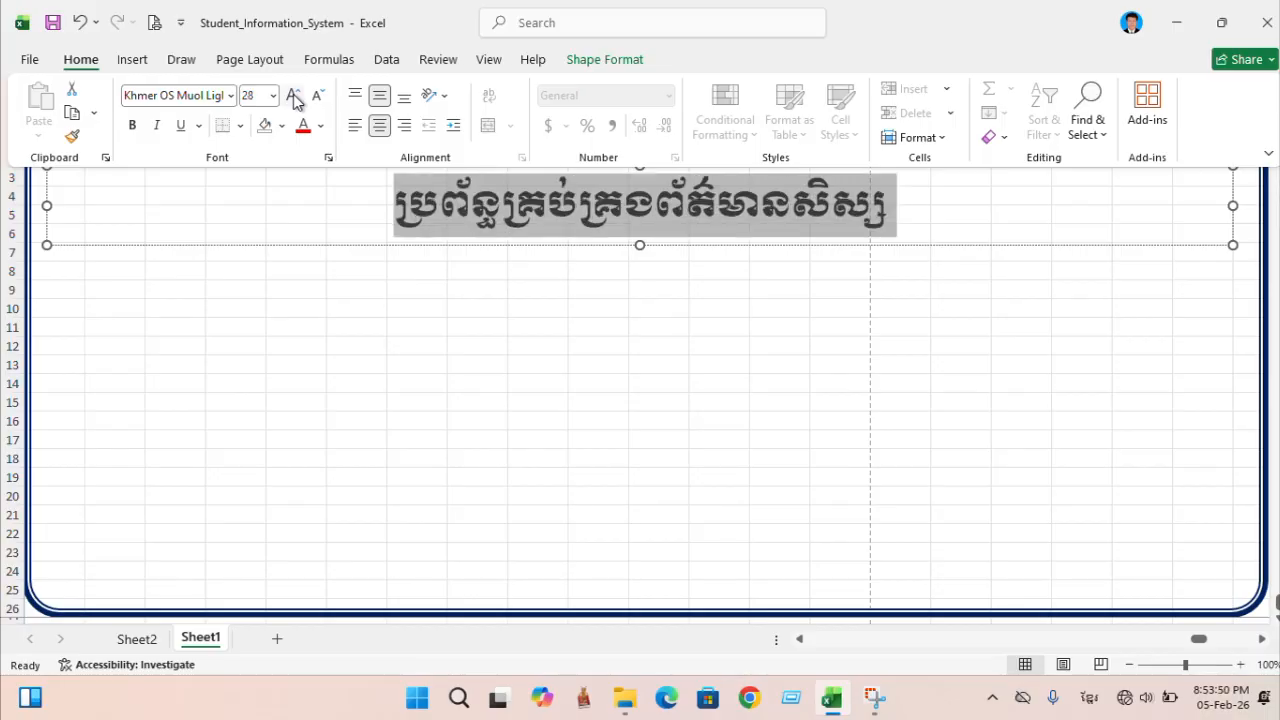
left_click(724, 306)
left_click(716, 292)
- Move the heading text box up against the frame's upper edge and narrow it slightly from both sides
left_click(655, 213)
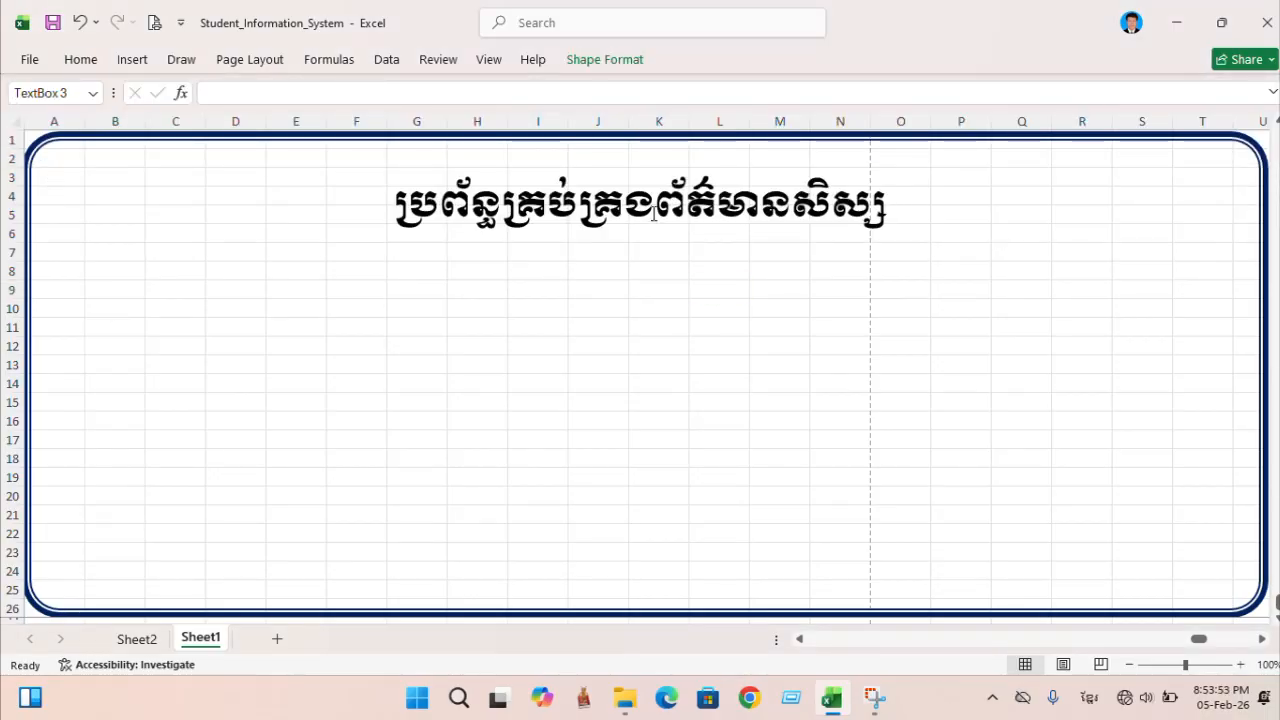
left_click_drag(657, 246, 657, 224)
left_click_drag(43, 185, 77, 189)
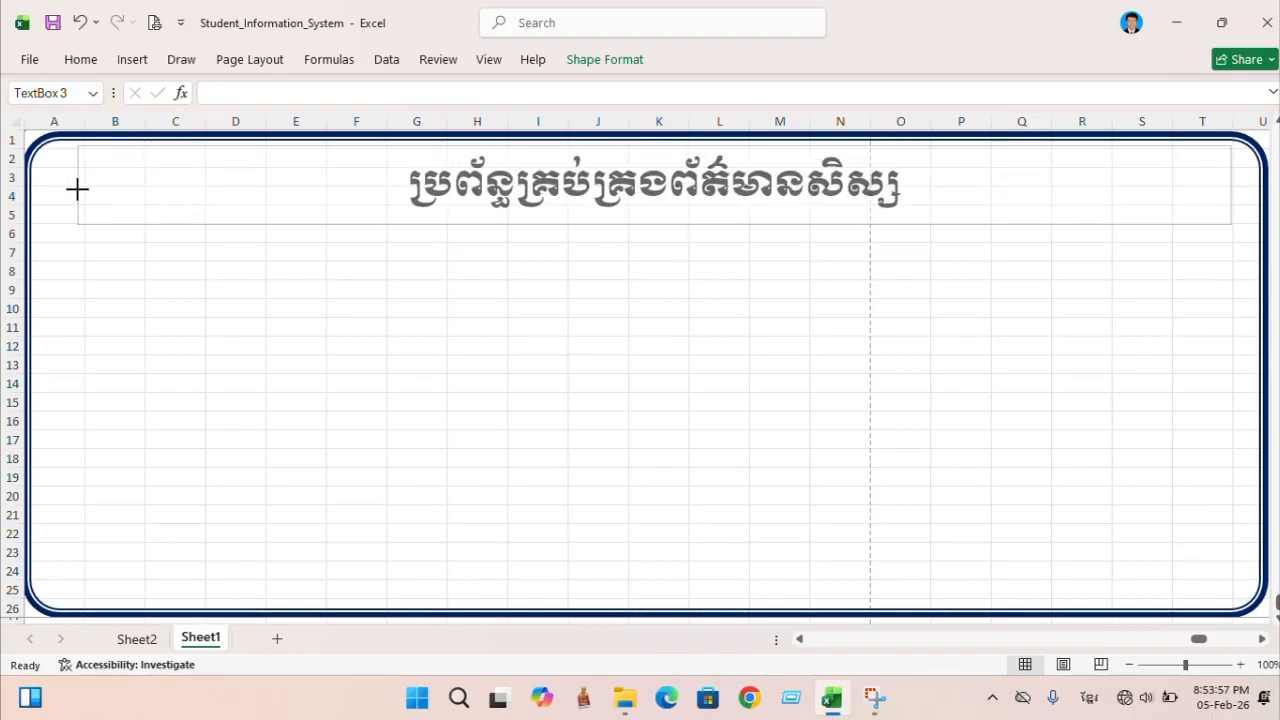
left_click_drag(1231, 183, 1214, 186)
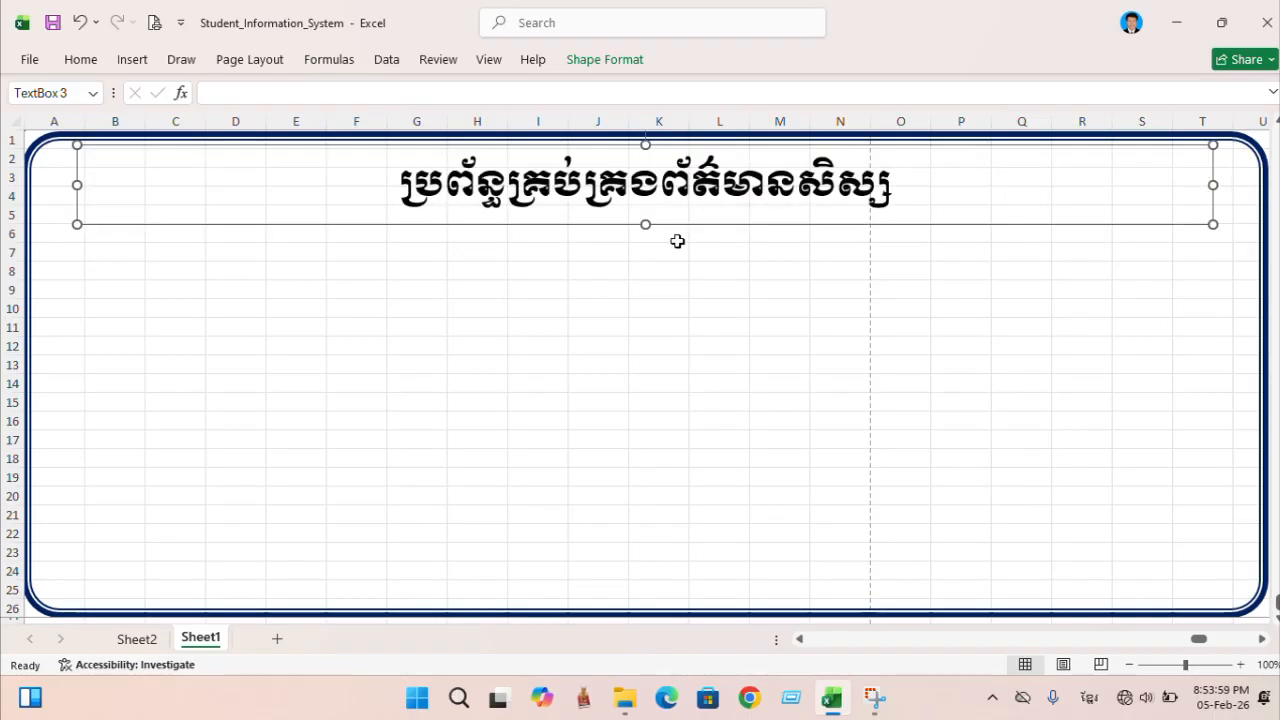
left_click(672, 217)
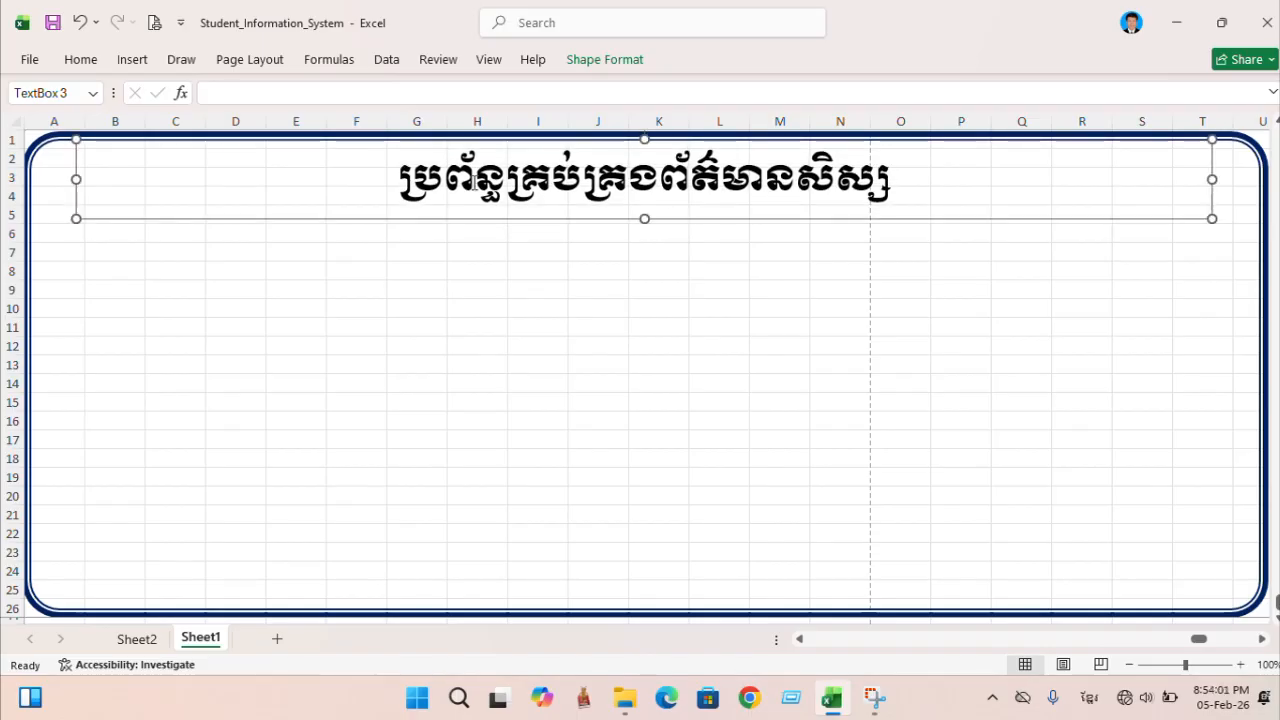
- Color the whole heading text with the standard dark blue and deselect the text box
left_click_drag(398, 183, 896, 182)
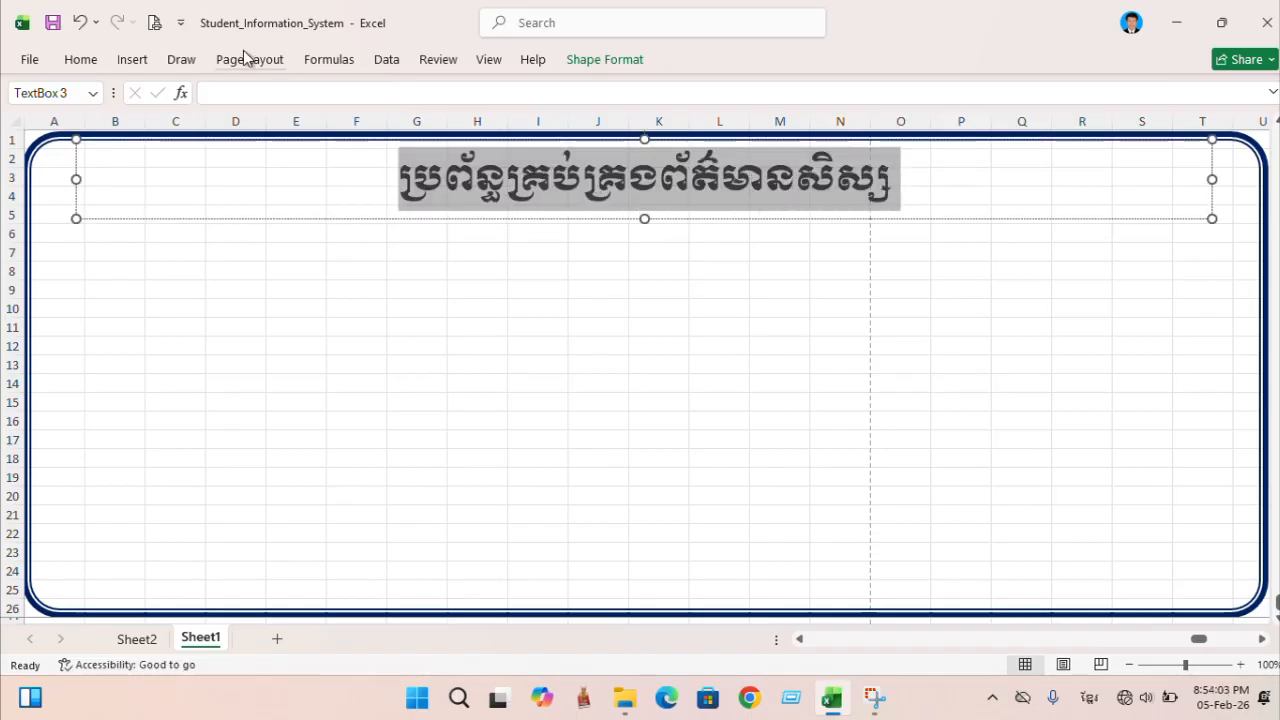
left_click(80, 62)
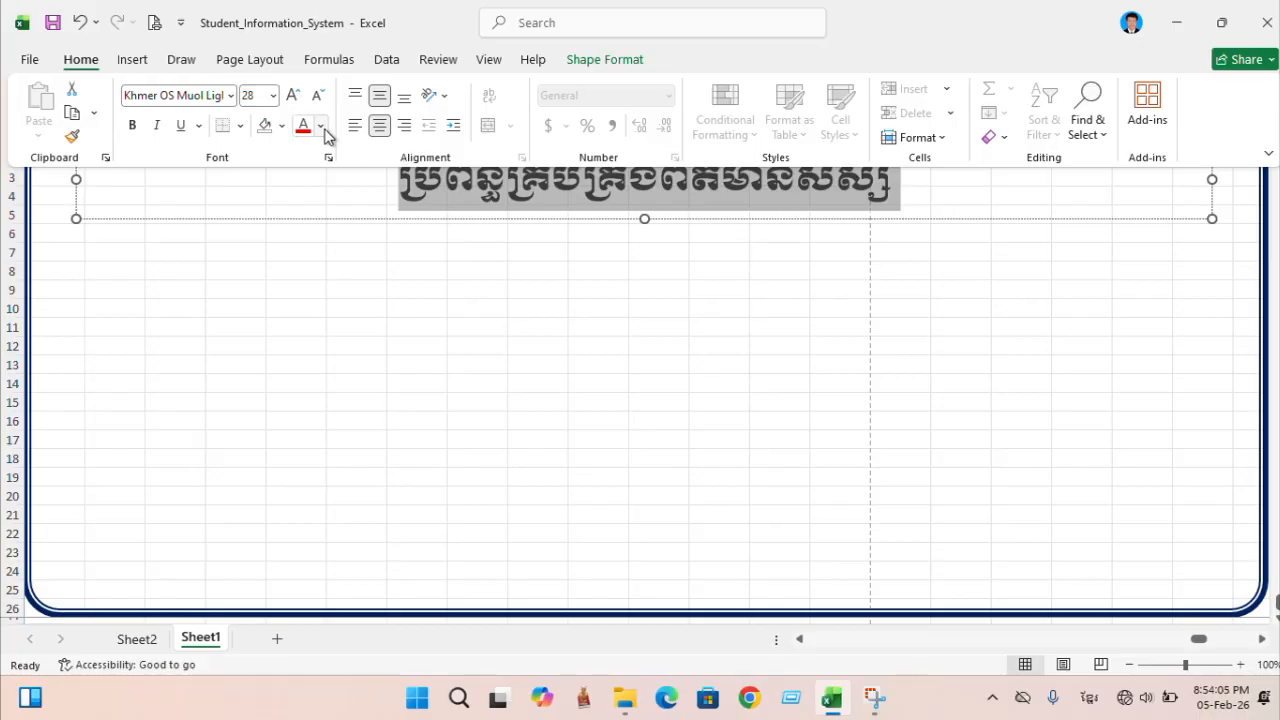
left_click(321, 127)
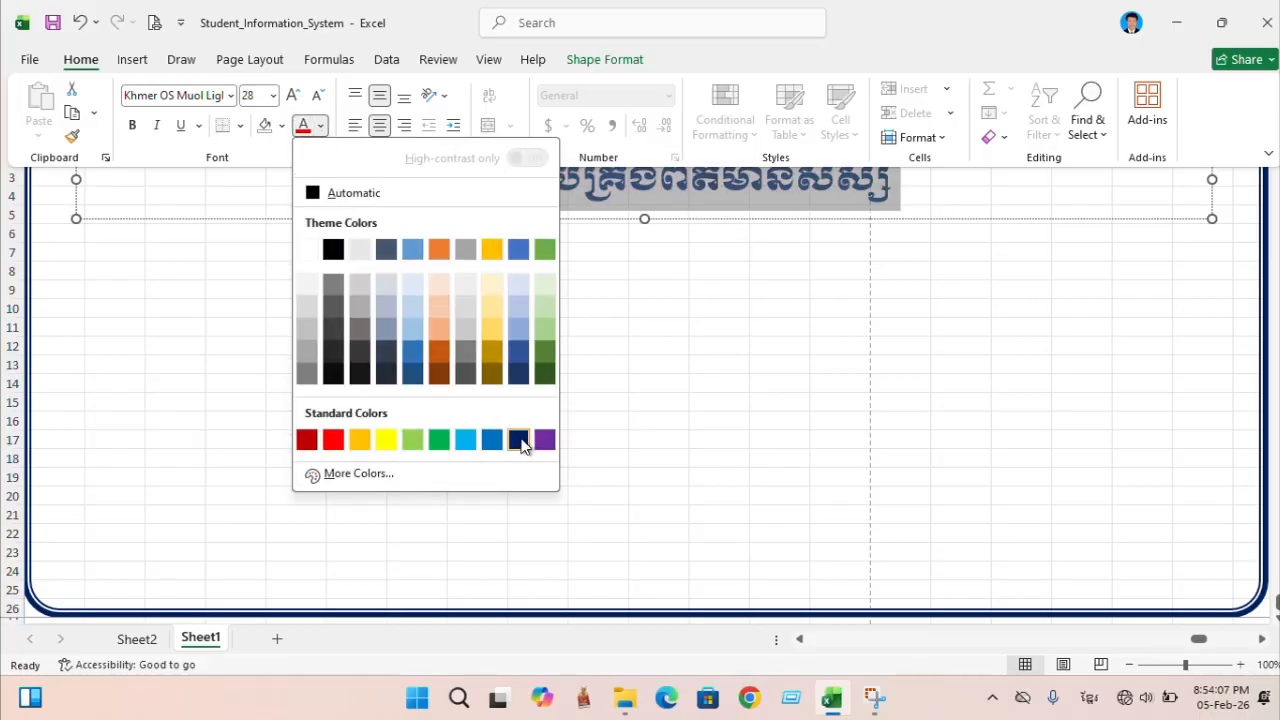
left_click(518, 441)
left_click(727, 252)
left_click(727, 250)
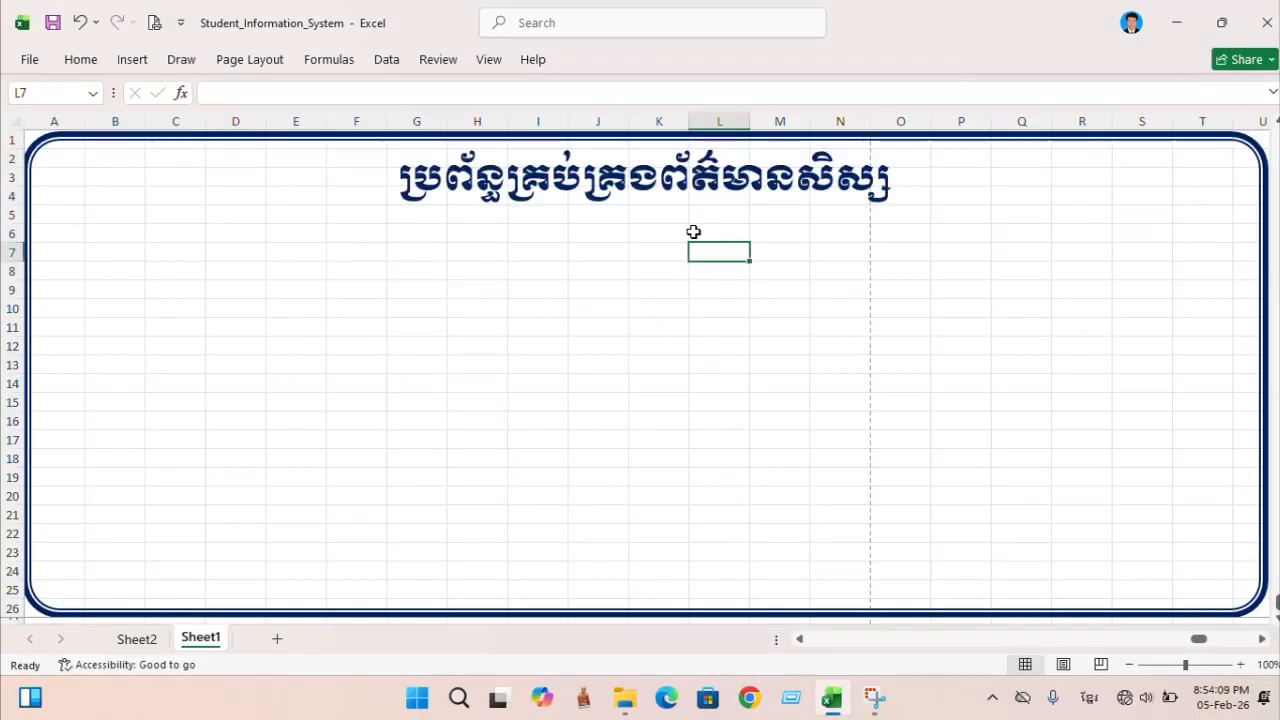
- Duplicate the heading text box and place the copy directly beneath the original, over rows 4 to 8
left_click(631, 209)
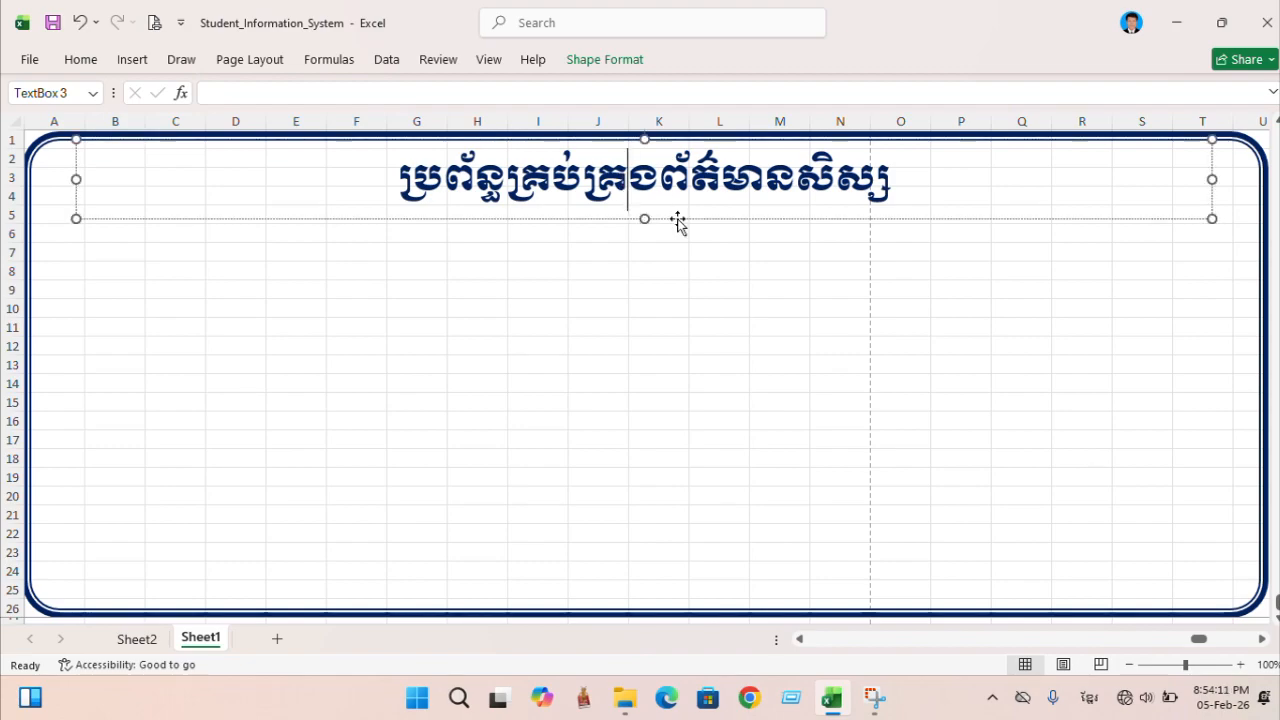
key("Escape")
left_click(643, 280)
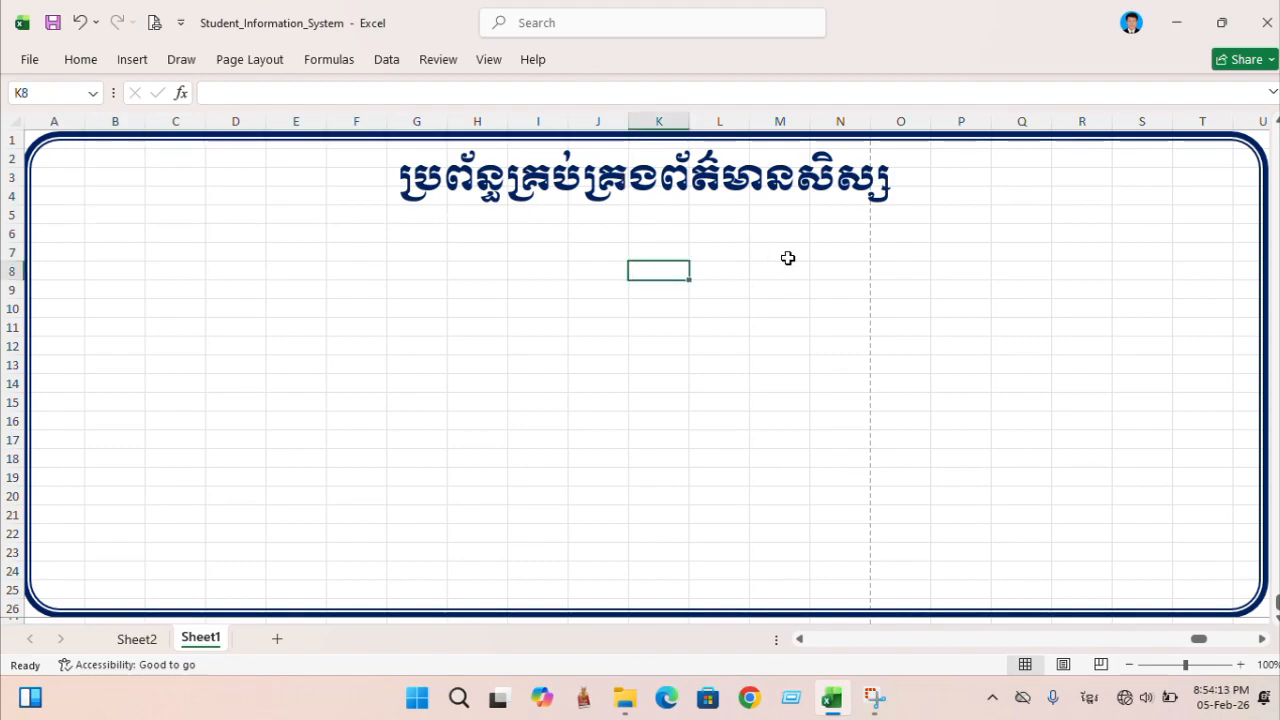
left_click(720, 206)
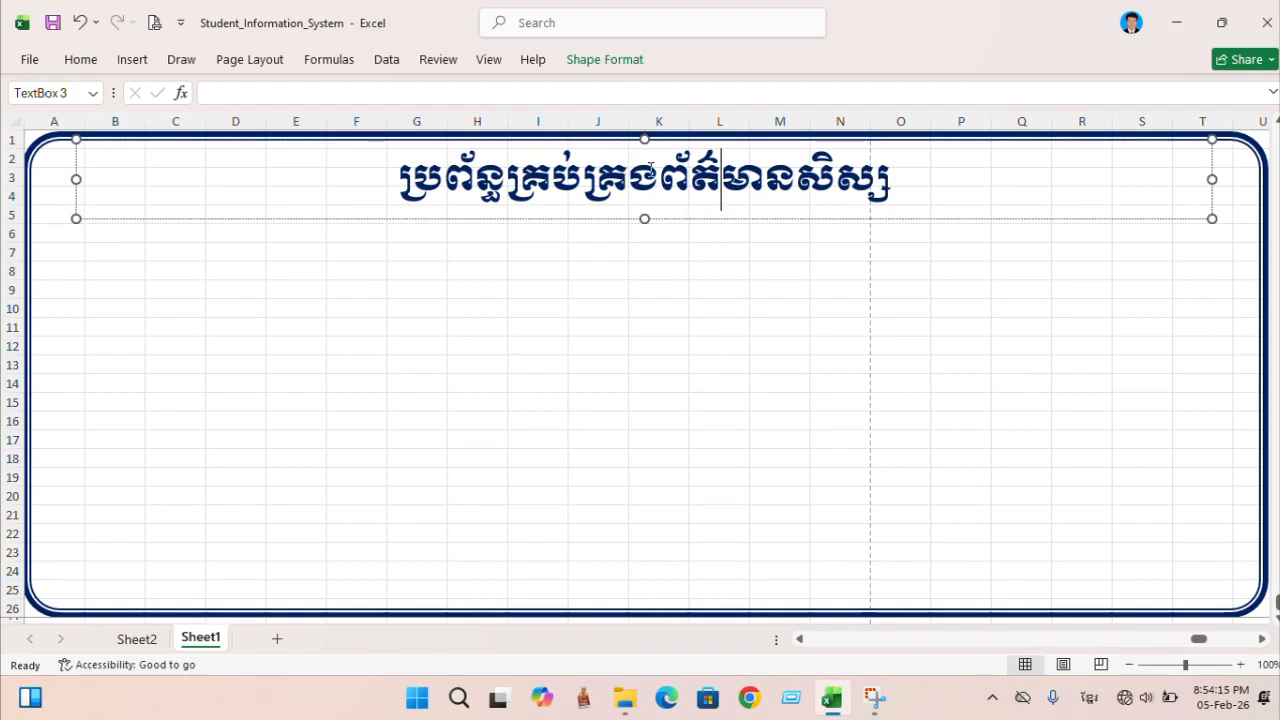
left_click_drag(669, 225, 660, 278)
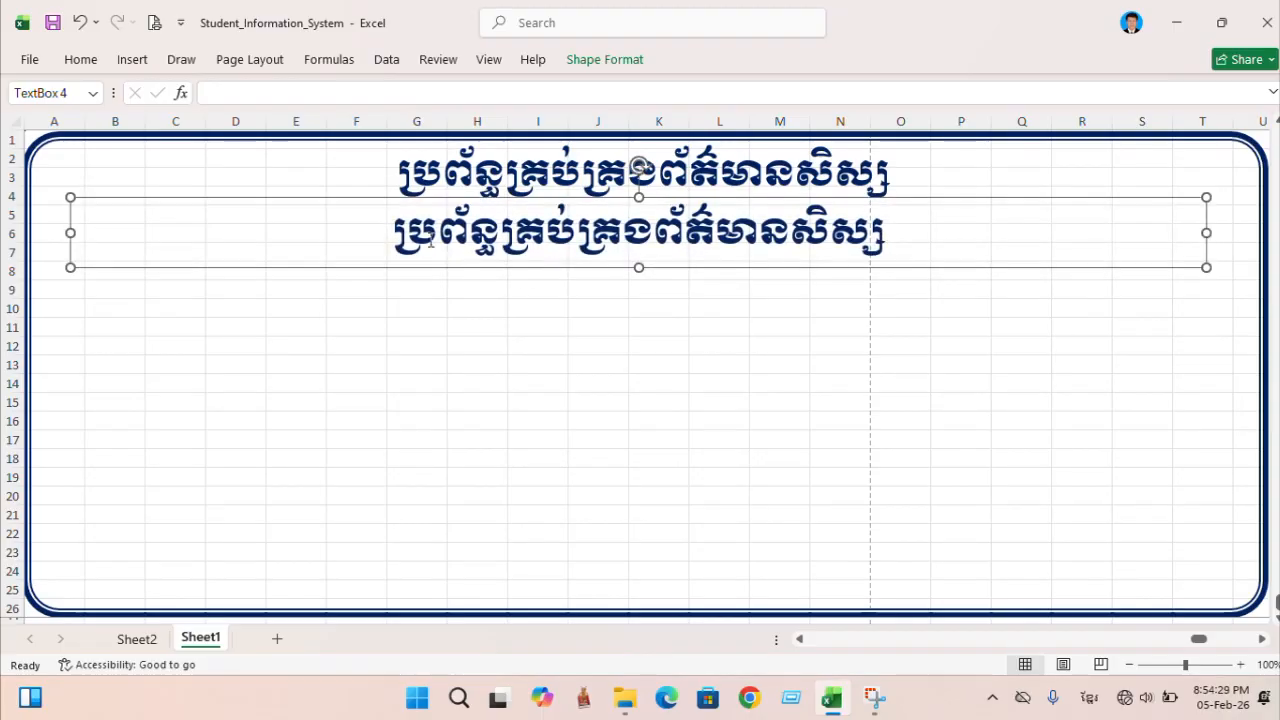
- Replace the text in the copied box with "ឆ្នាំសិក្សា : ២០២៥ ~ ២០២៦"
left_click_drag(398, 237, 892, 240)
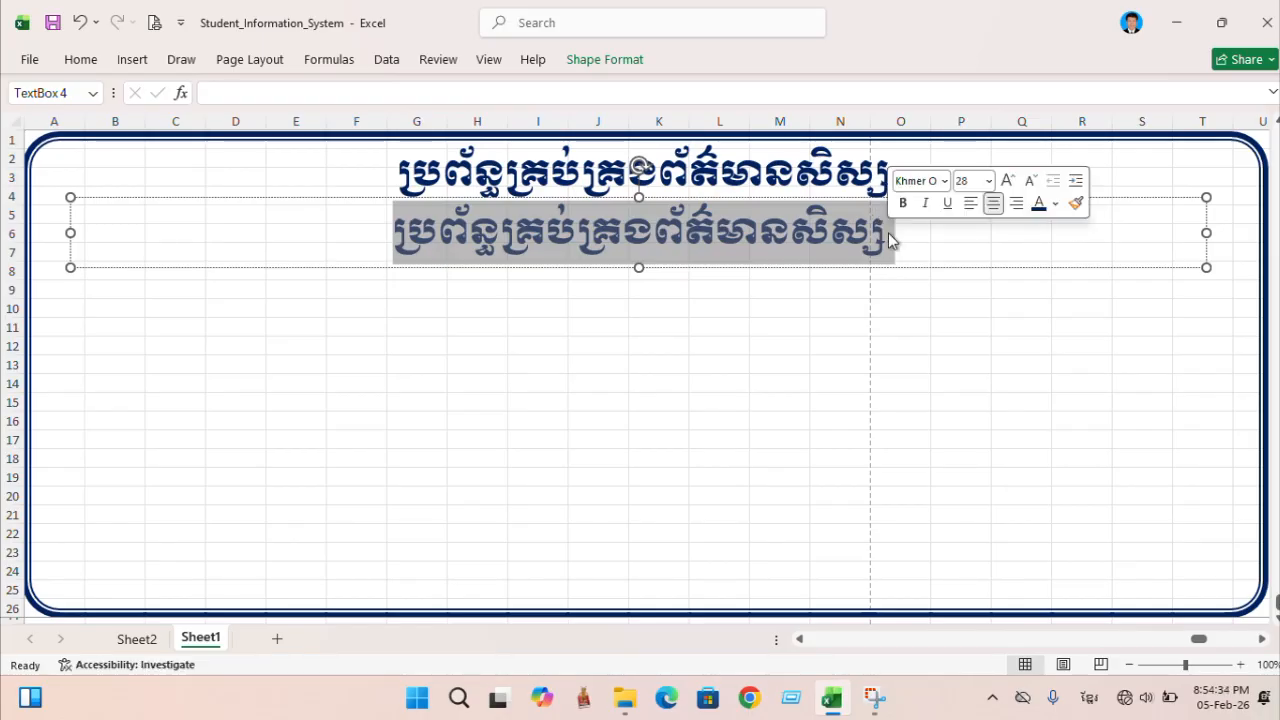
type("ឆ្នាំសិក្សា")
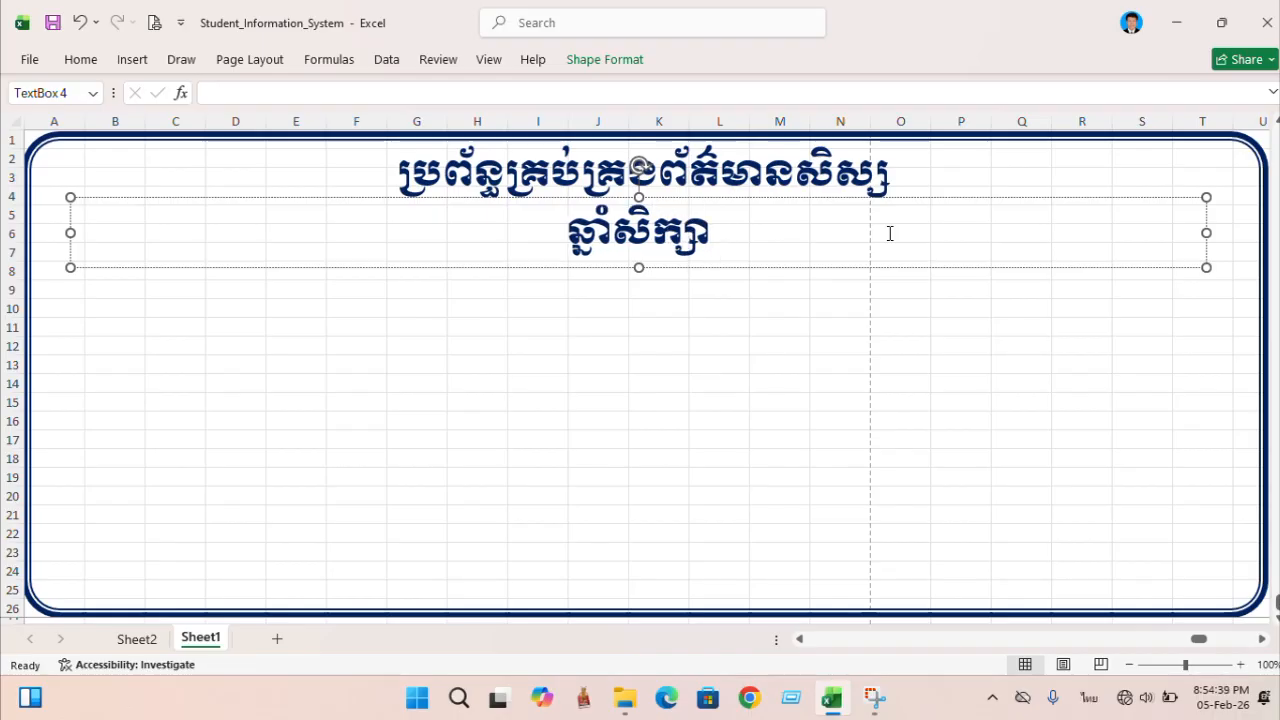
key("super+space")
type(": ")
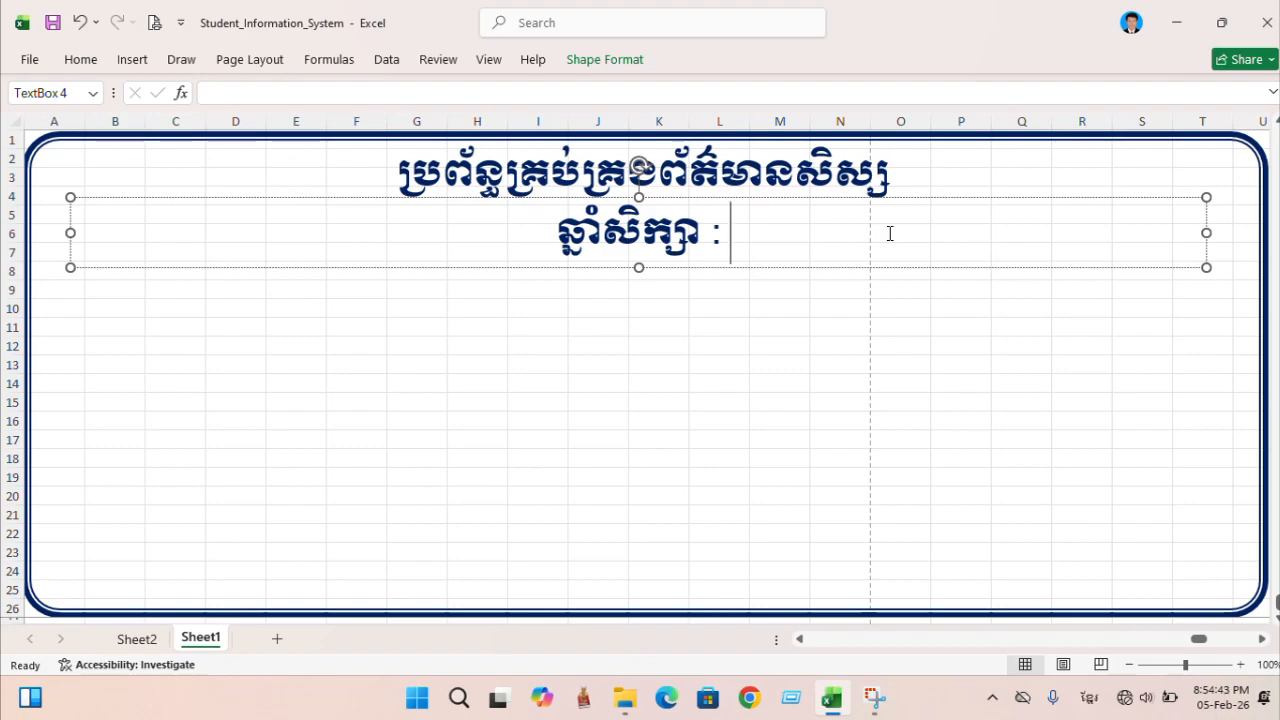
type("២០២")
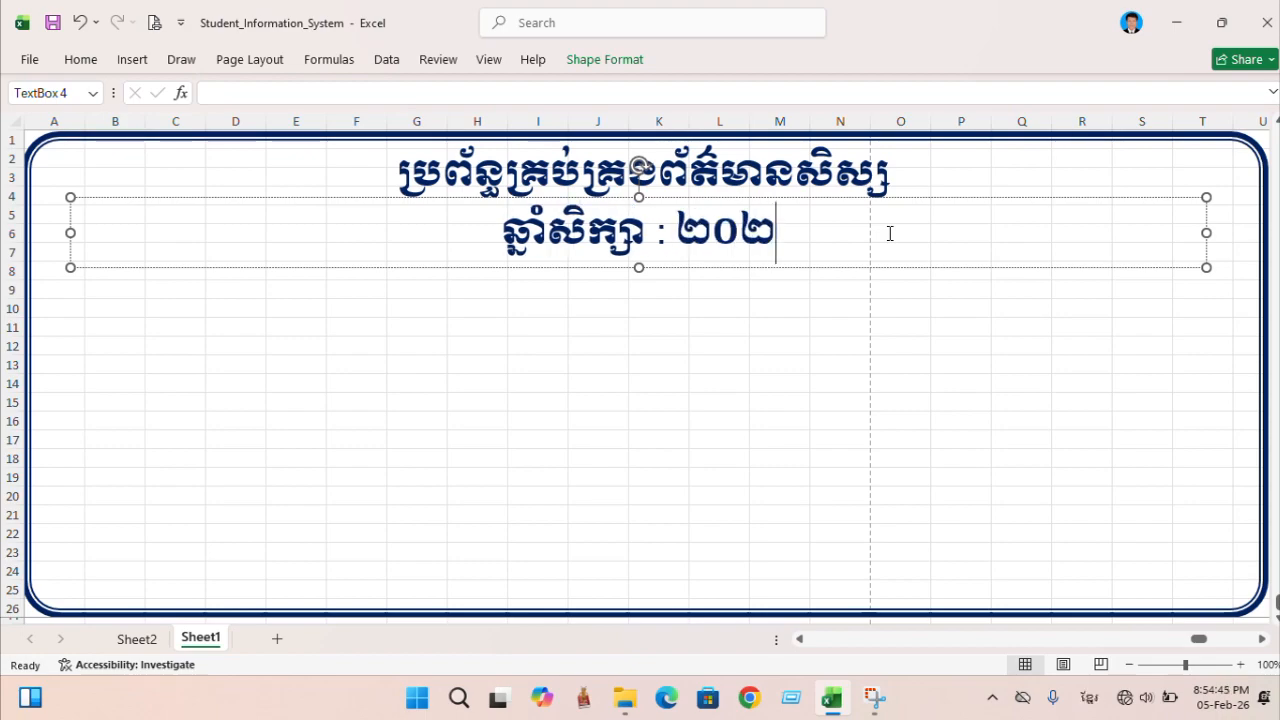
type("៥")
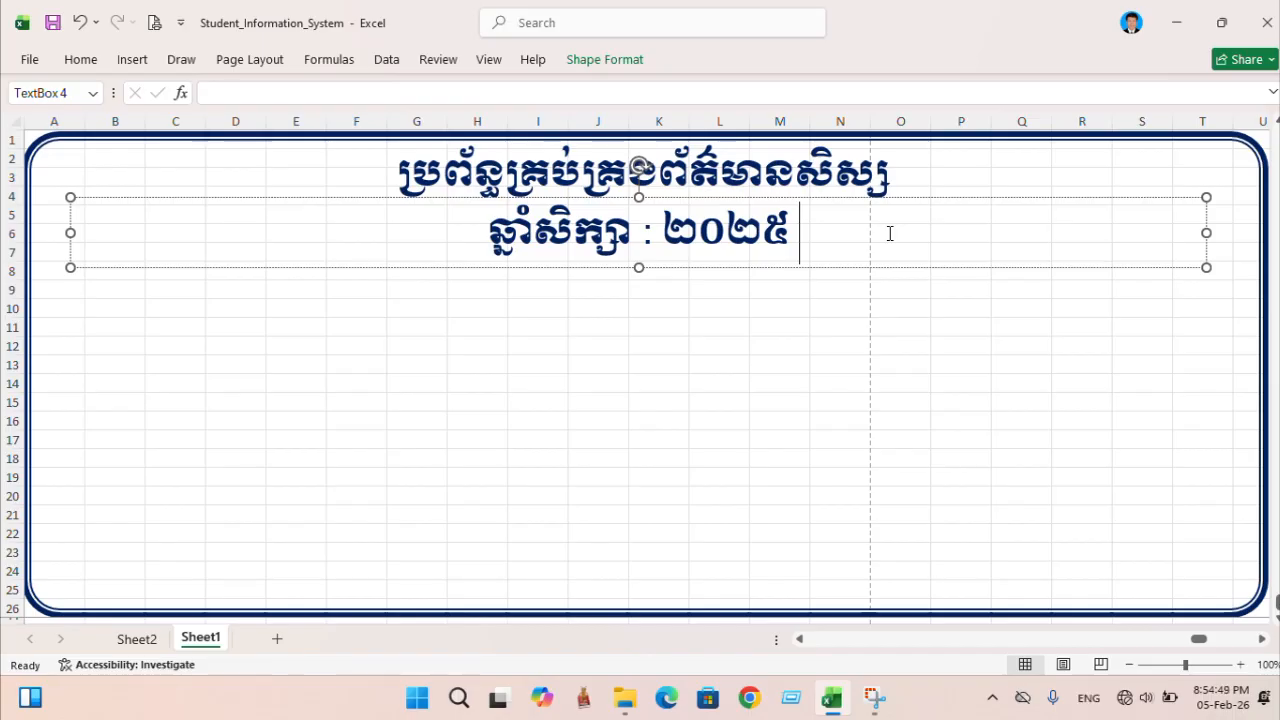
type(" ~ ")
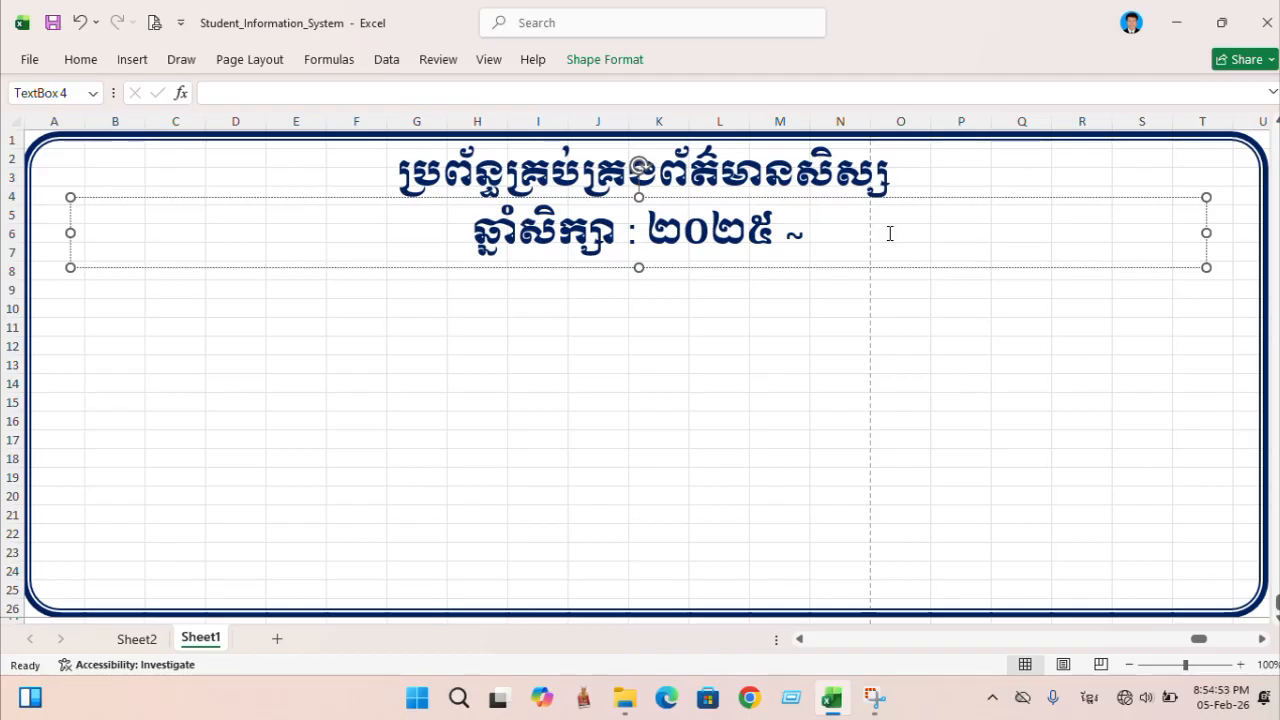
type("២០២៦")
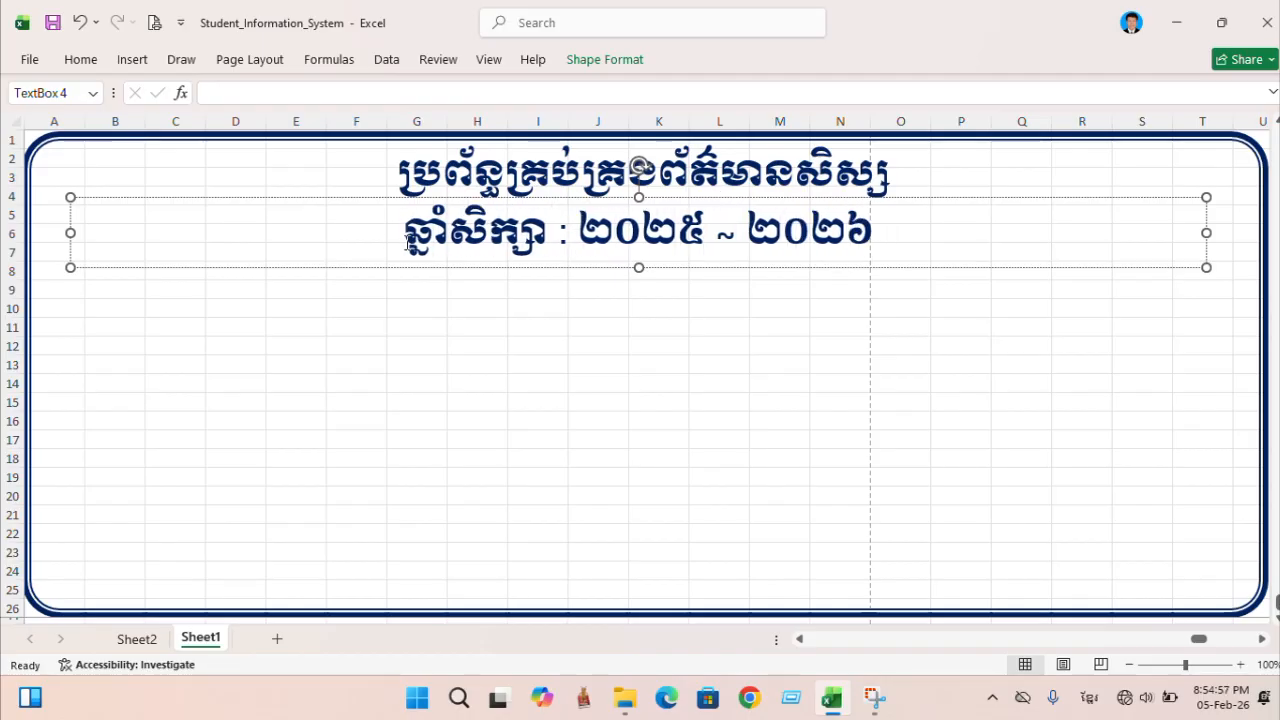
- Change the font of the academic-year line to Khmer Viravuth
left_click_drag(404, 240, 873, 240)
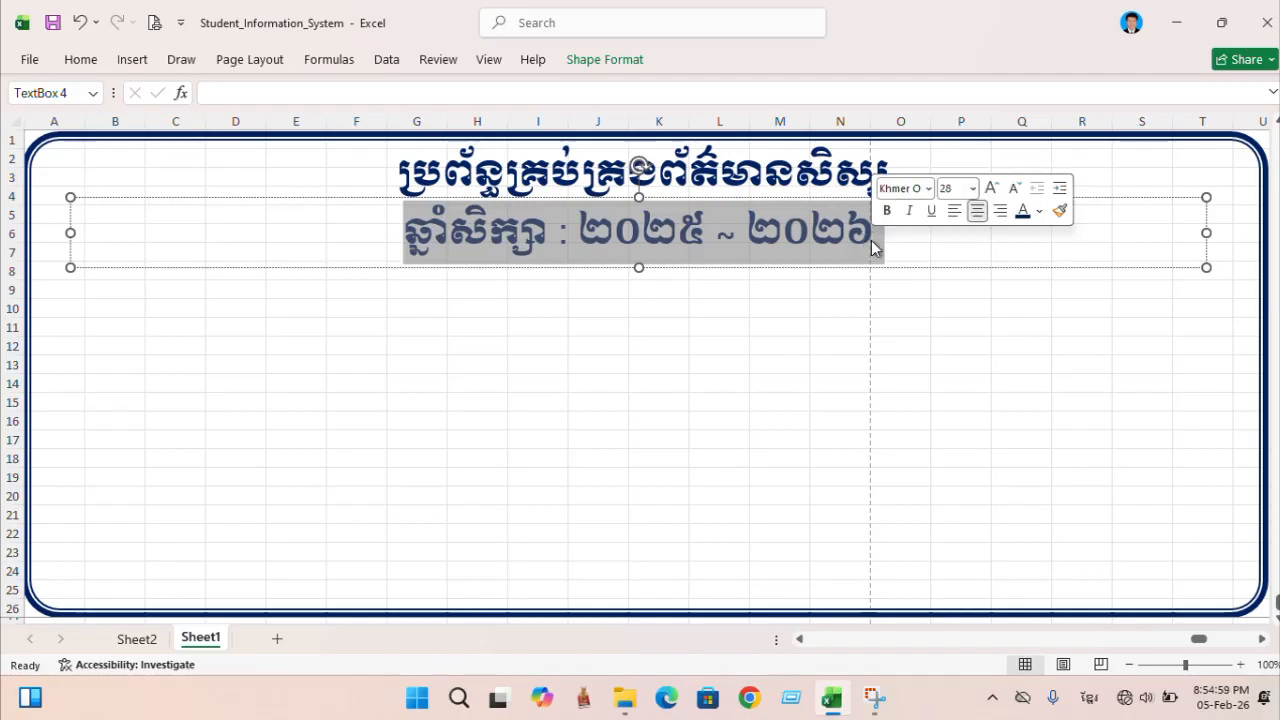
left_click(177, 97)
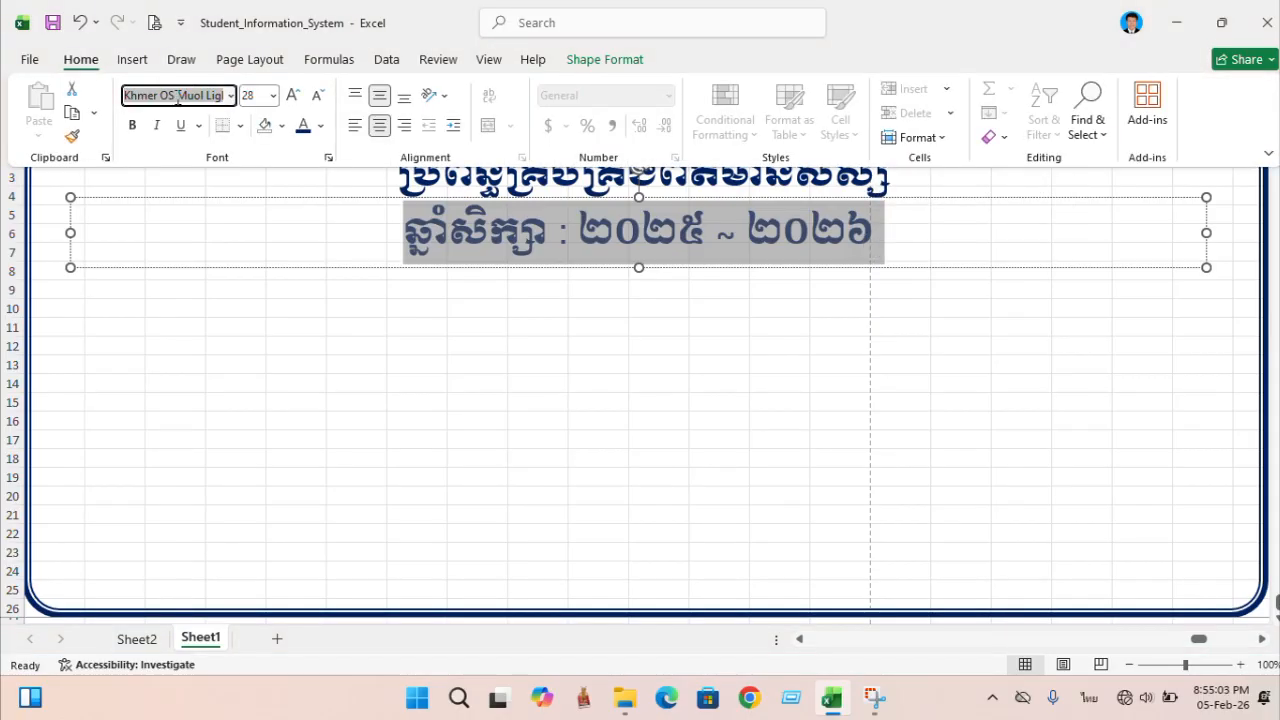
key("alt+shift")
type("Khmer Viravuth")
key("Return")
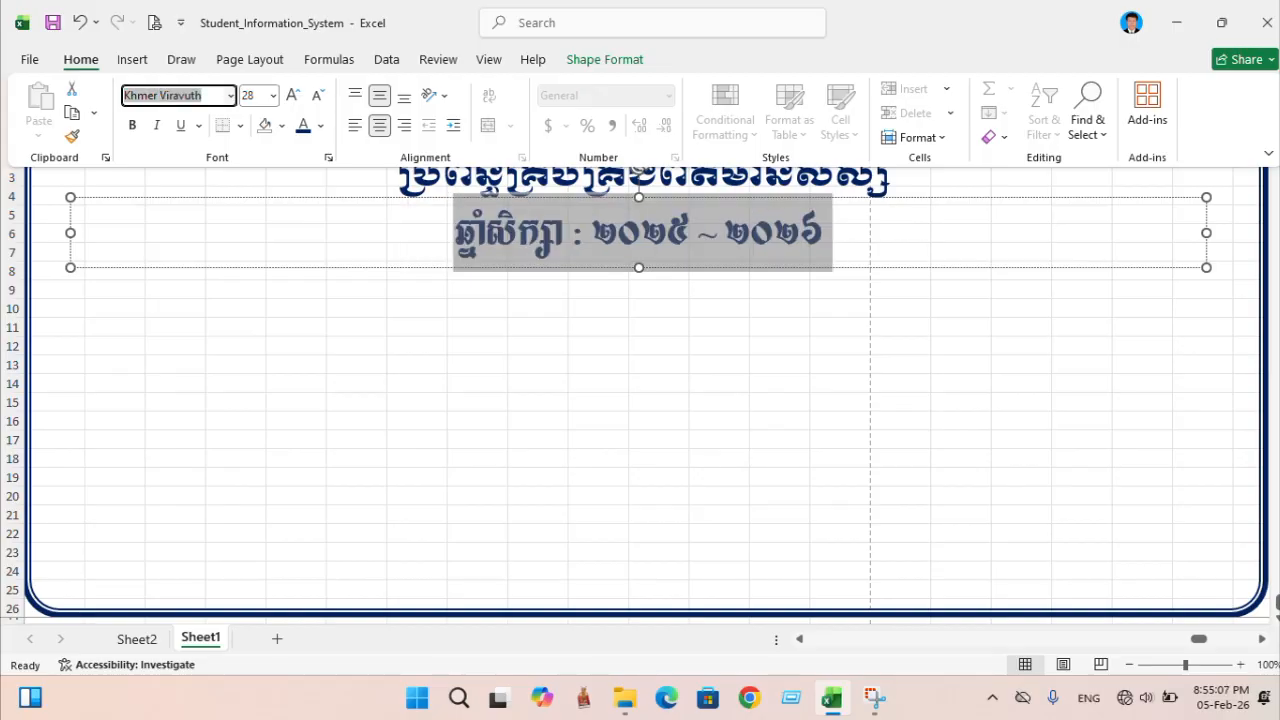
- Reduce the academic-year line's font size to 20 and deselect its text box
left_click(317, 98)
left_click(317, 98)
left_click(317, 98)
left_click(317, 98)
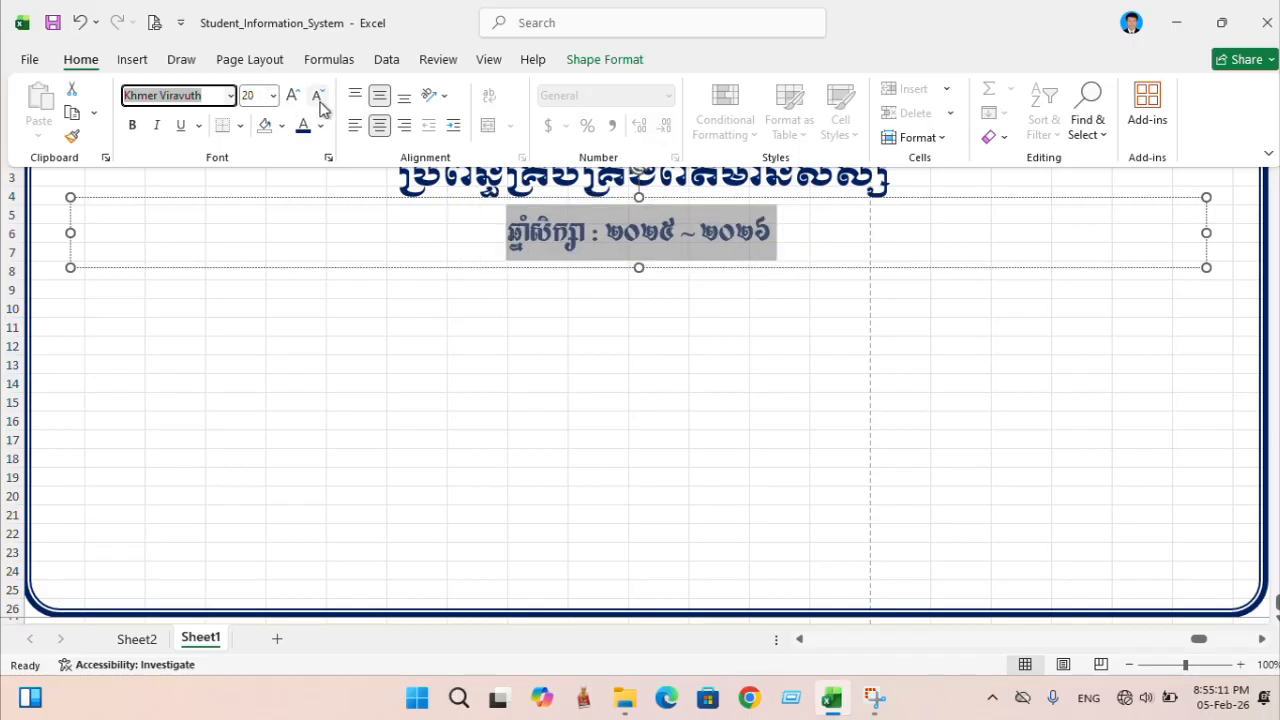
left_click(667, 293)
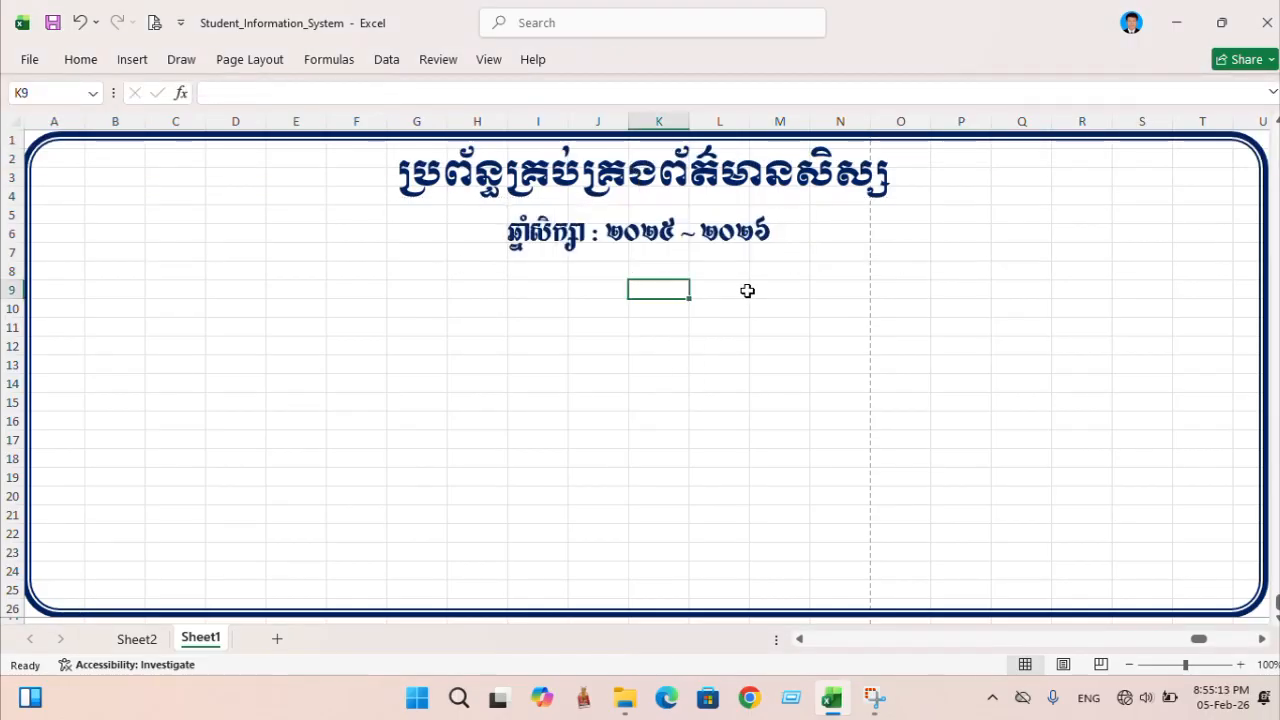
- Shorten the academic-year text box by raising its lower edge to the bottom of row 6
left_click(717, 240)
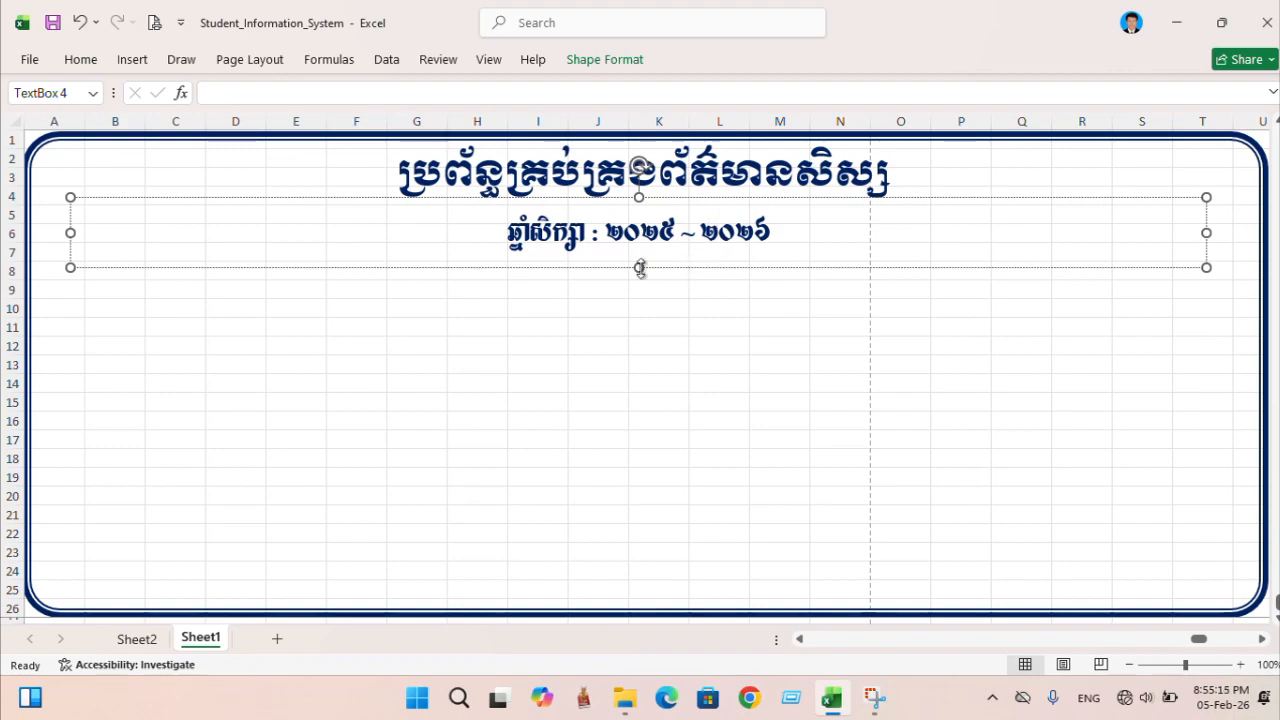
left_click_drag(639, 267, 638, 244)
left_click(668, 288)
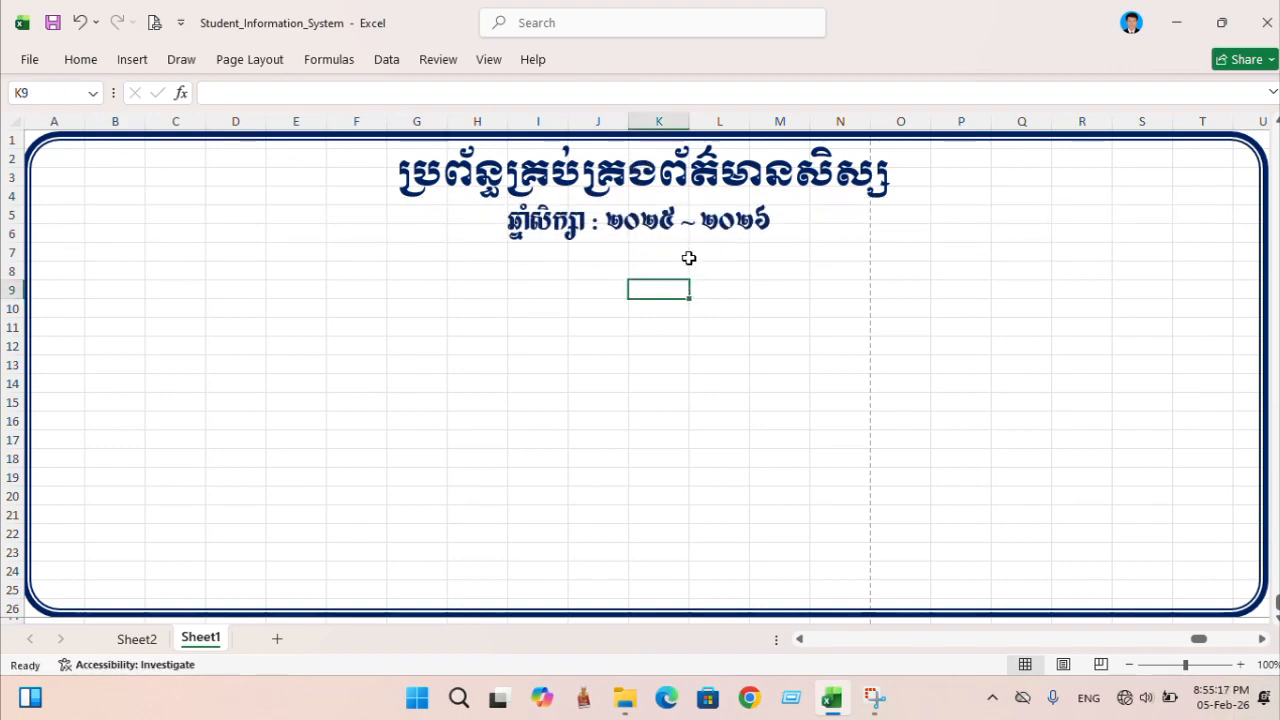
left_click(764, 229)
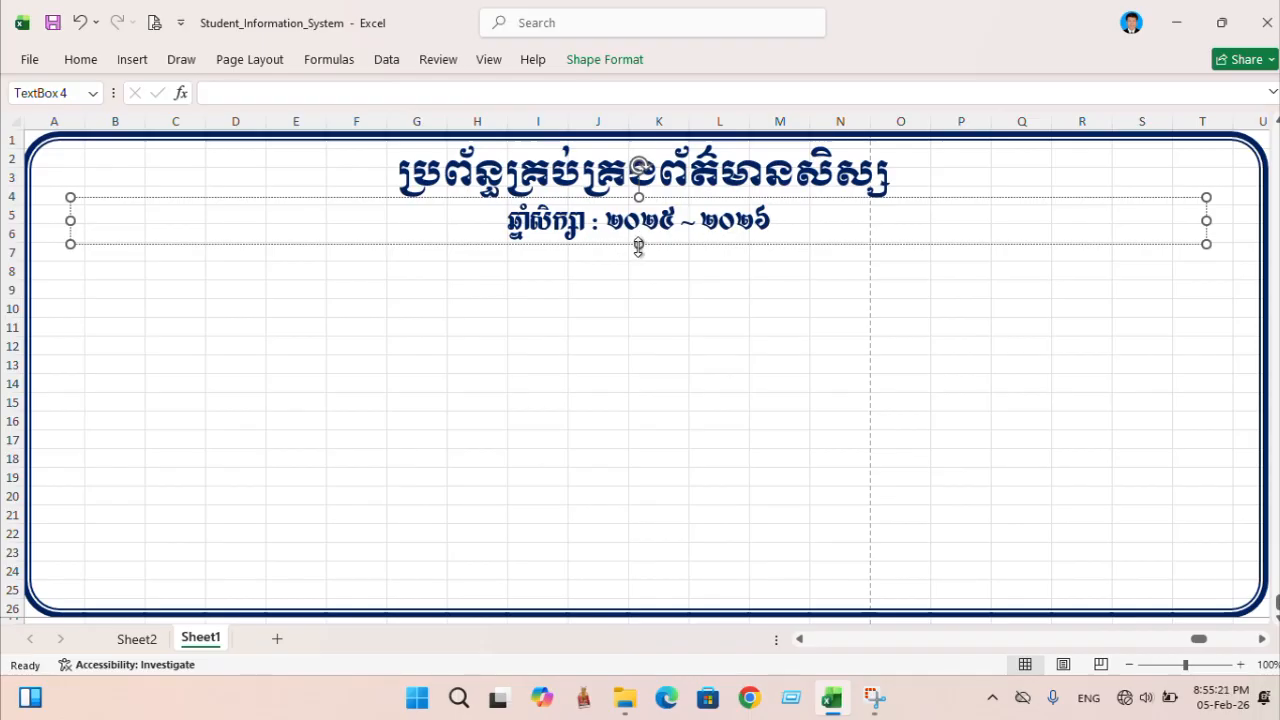
- Nudge the academic-year text box slightly left beneath the title and deselect it
left_click_drag(638, 247, 709, 239)
left_click(709, 286)
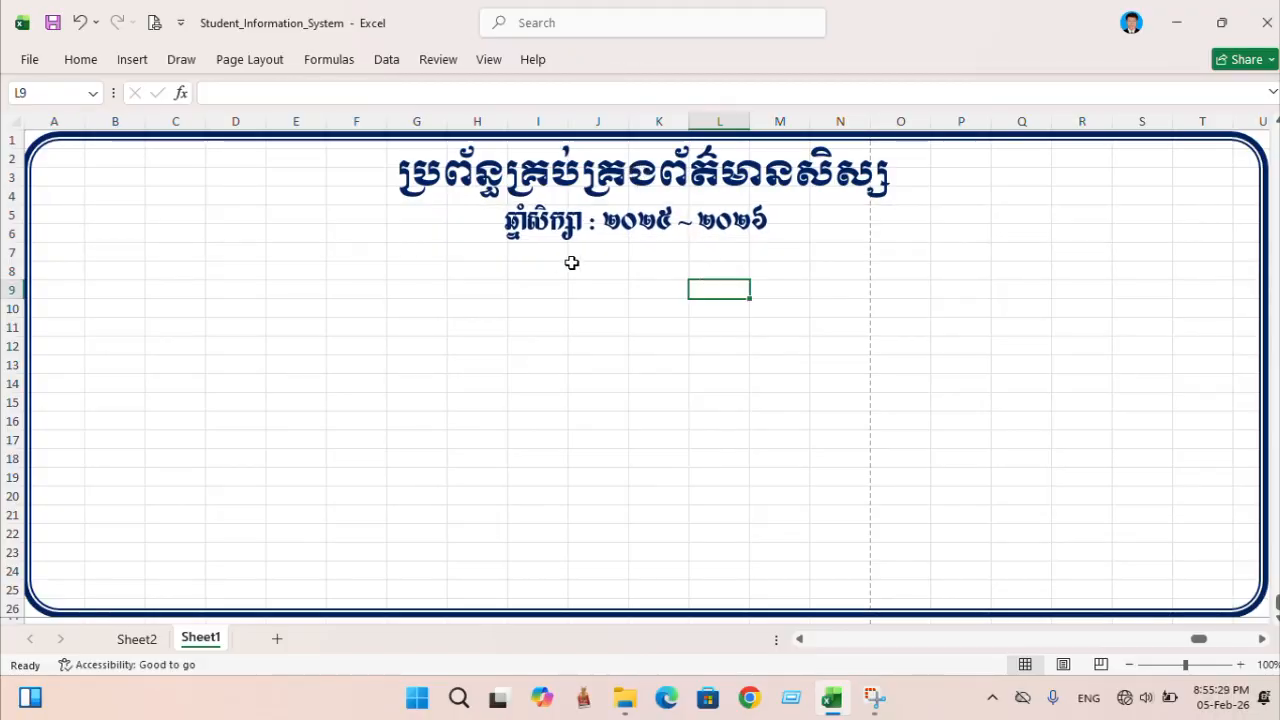
left_click(581, 226)
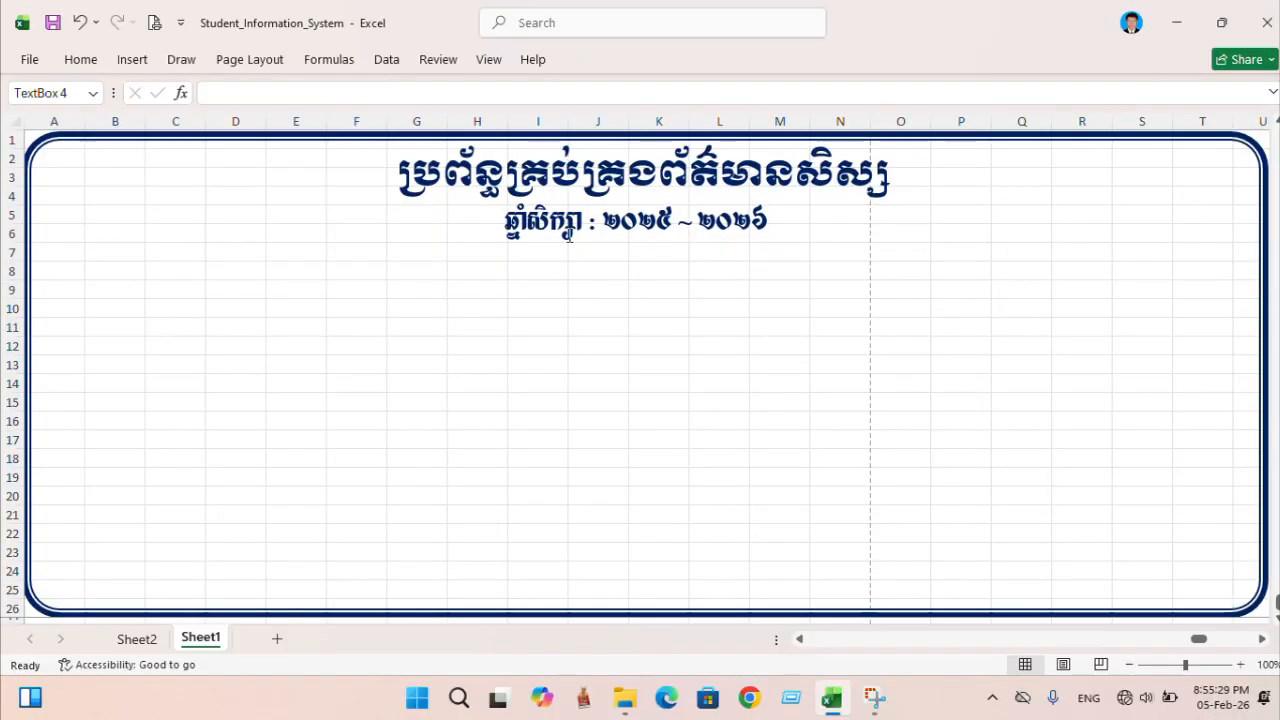
left_click_drag(213, 270, 210, 254)
- Draw a thin rectangle about 1.05" wide and 0.12" high just left of the academic-year text, across columns G and H
left_click(134, 62)
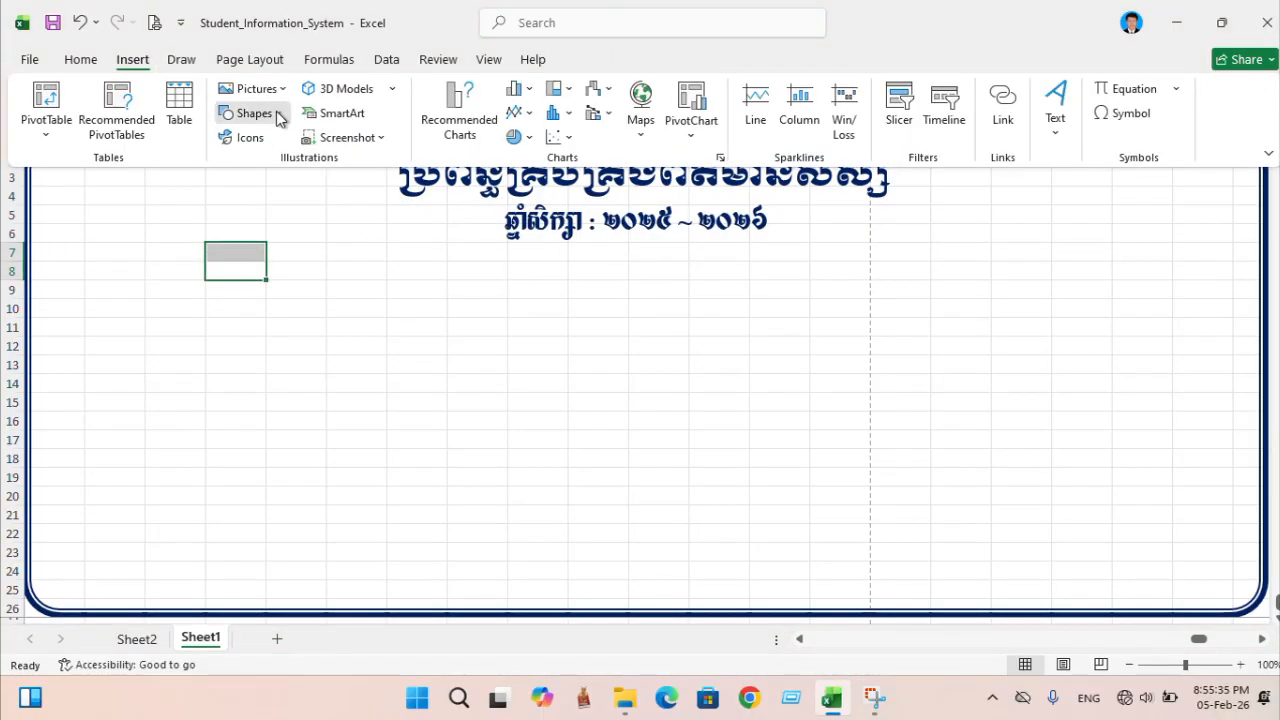
left_click(279, 118)
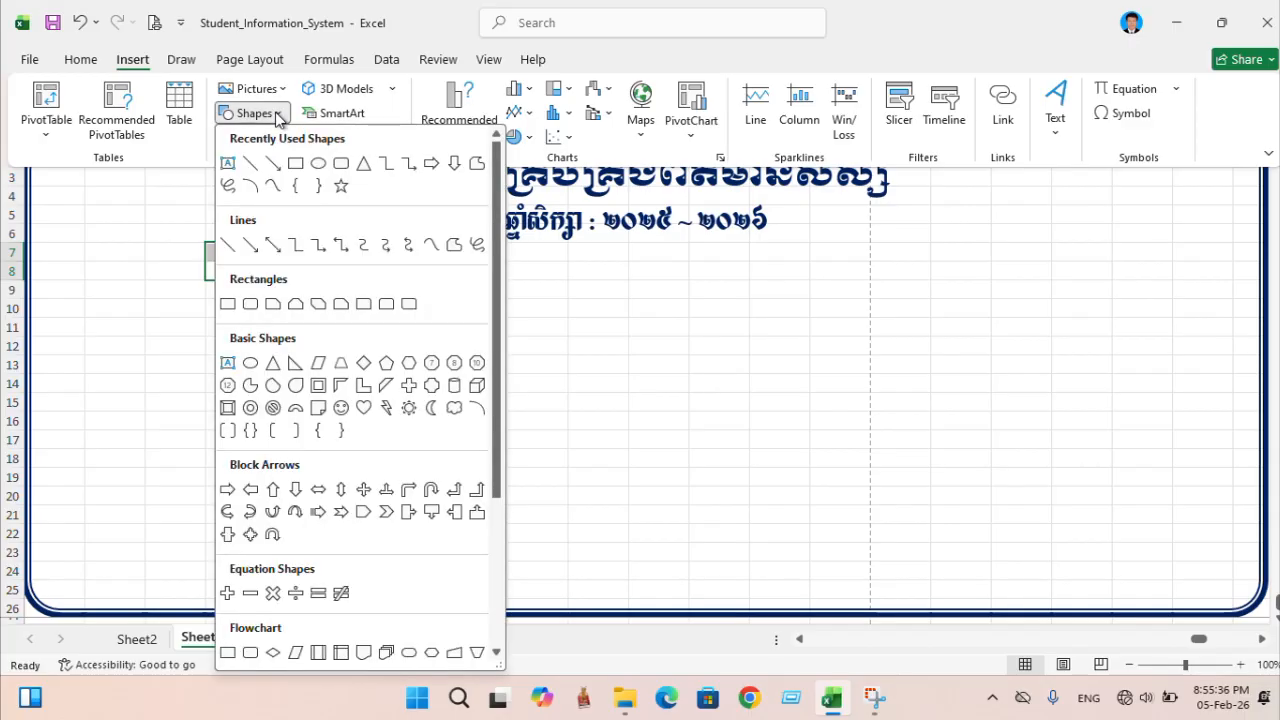
left_click(295, 165)
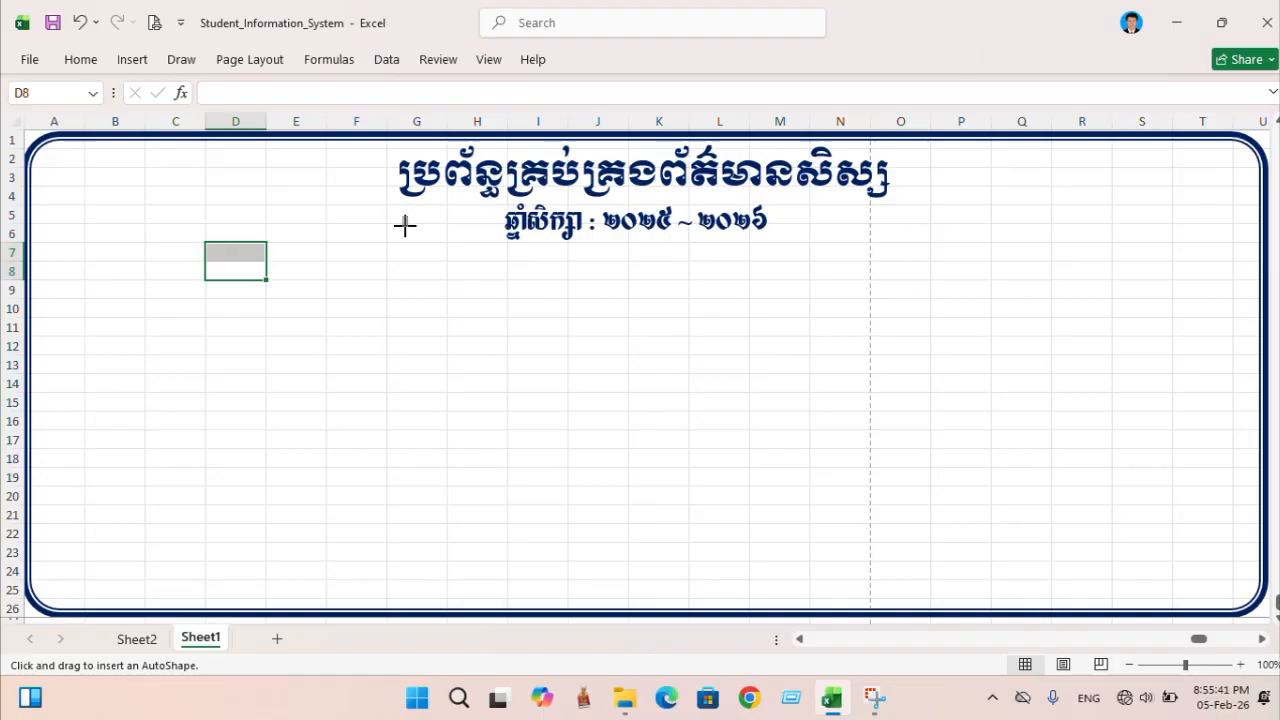
left_click_drag(402, 217, 500, 224)
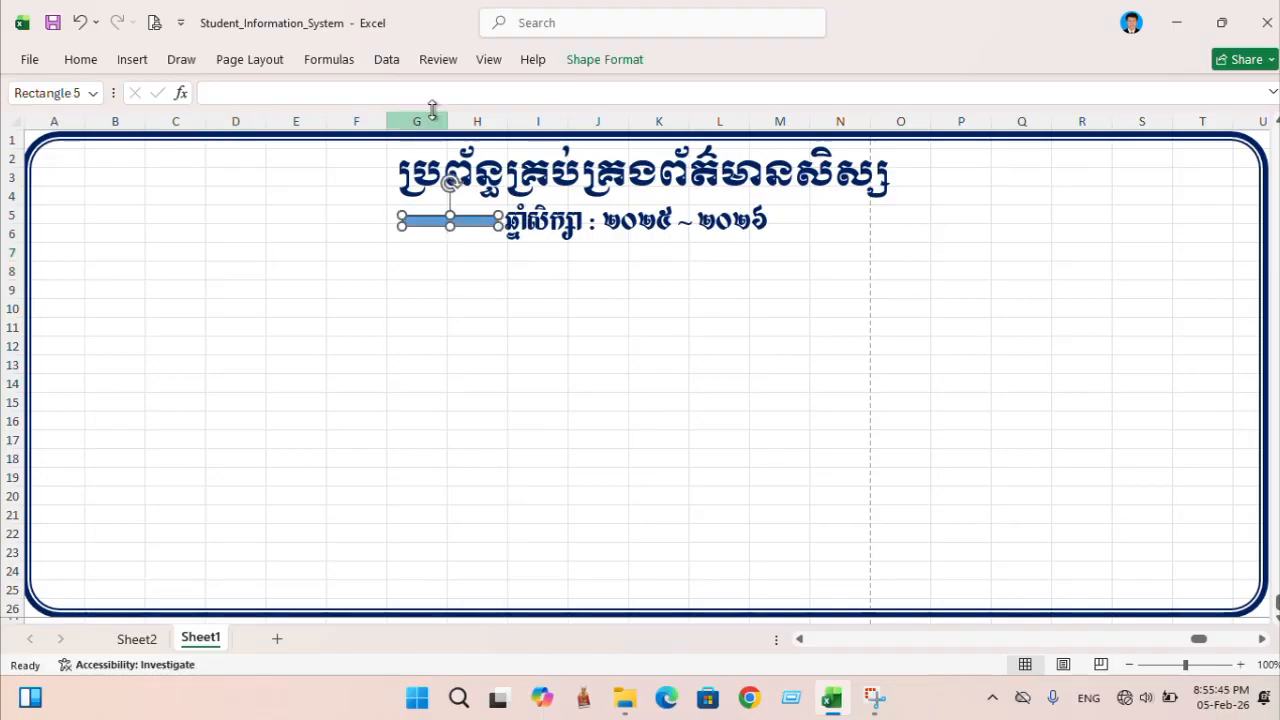
- Fill the thin rectangle with dark blue and remove its outline
left_click(607, 70)
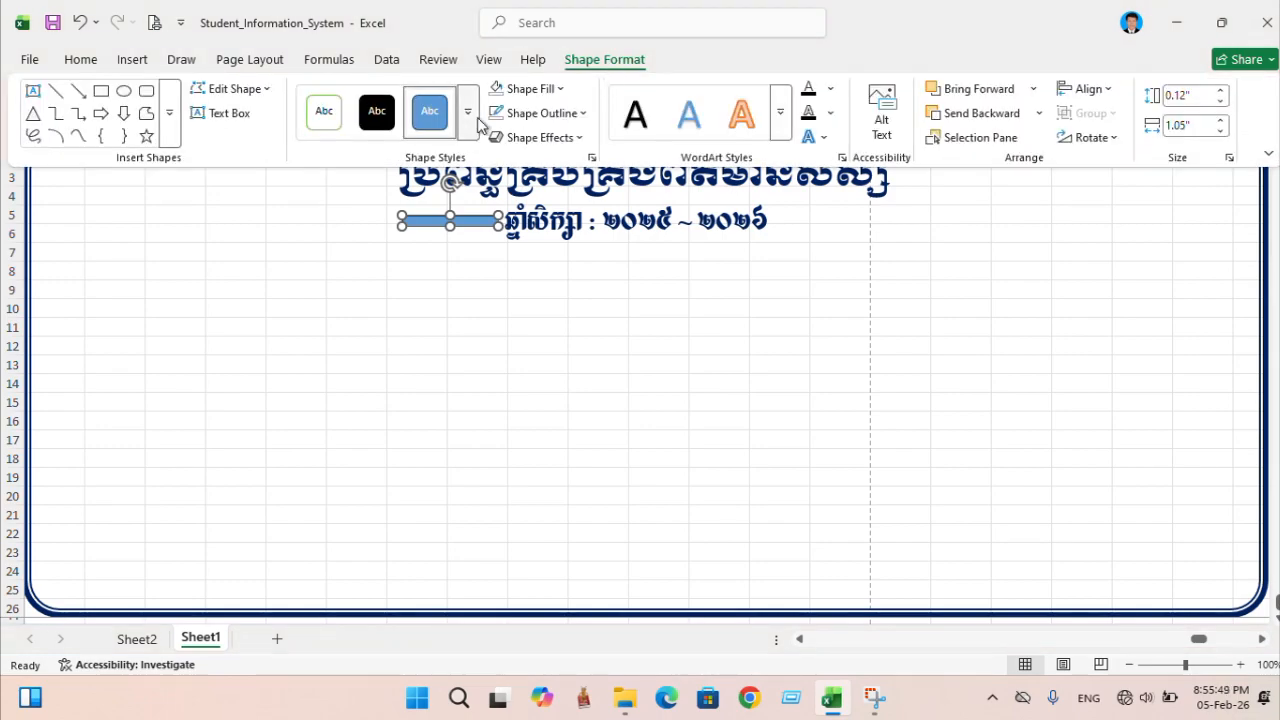
left_click(558, 89)
left_click(710, 403)
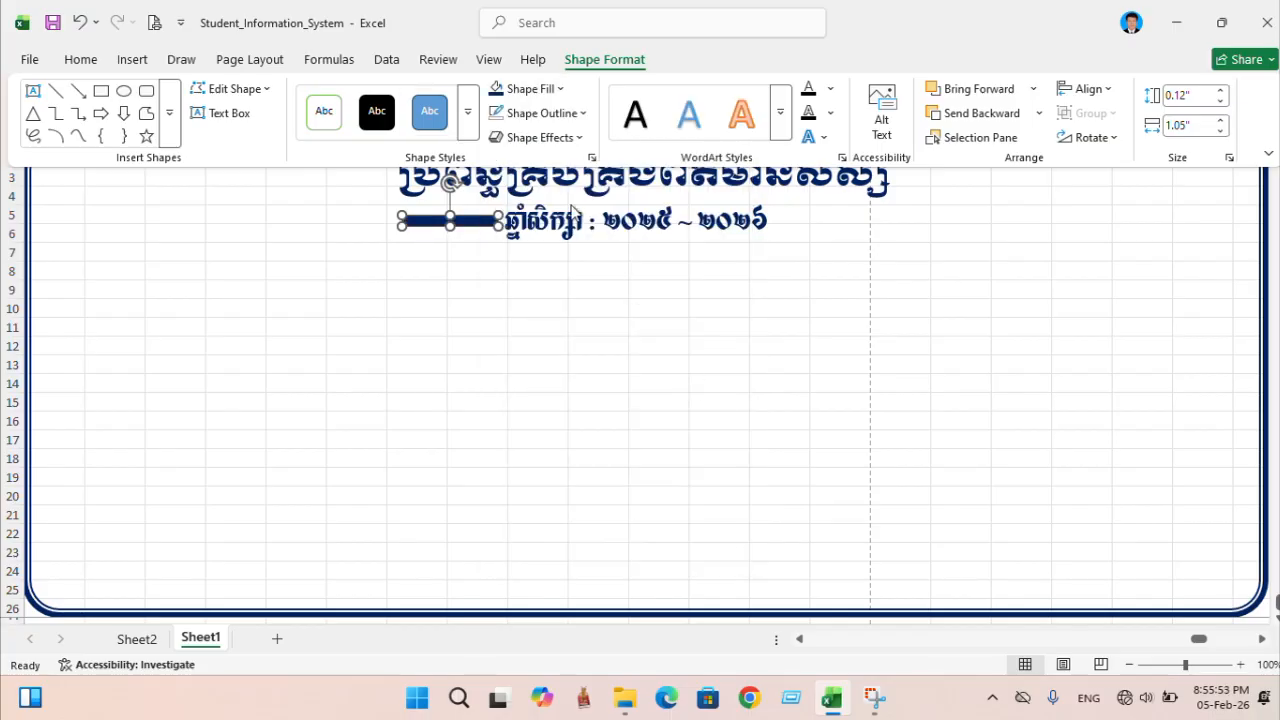
left_click(585, 114)
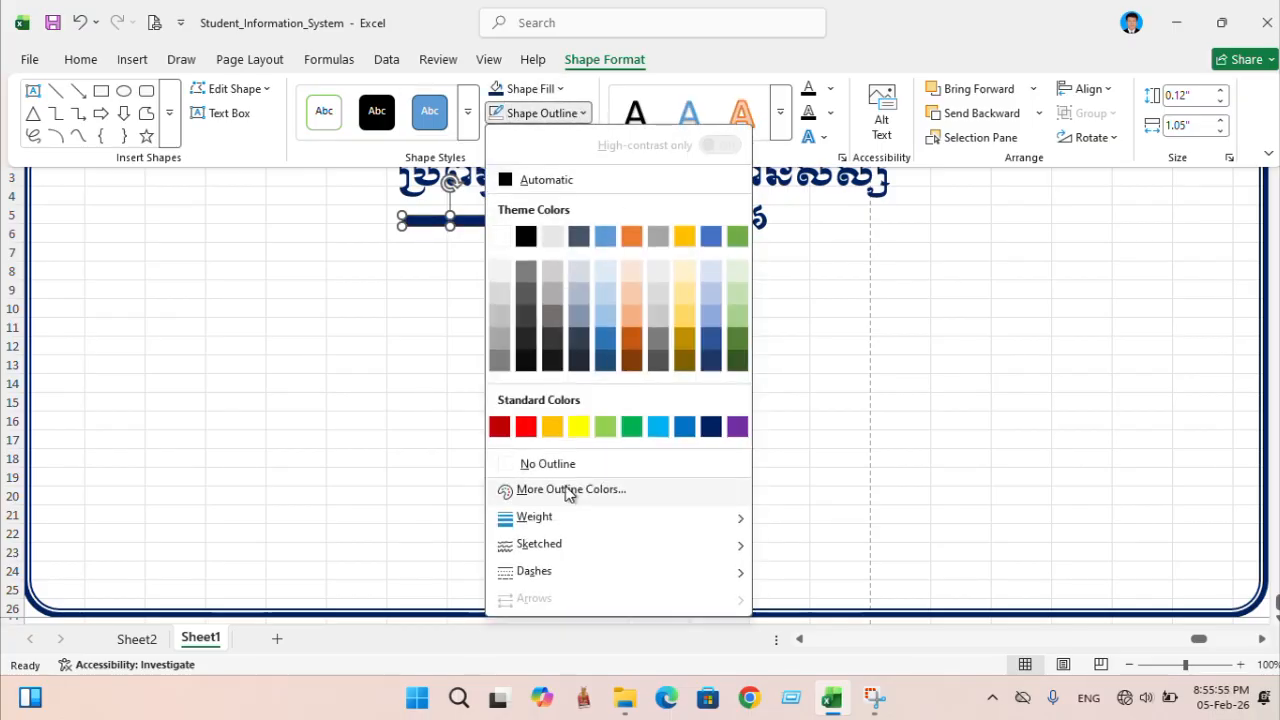
left_click(549, 461)
- Move the blue bar slightly down and reduce its height to about 0.08" from its upper edge
left_click(460, 228)
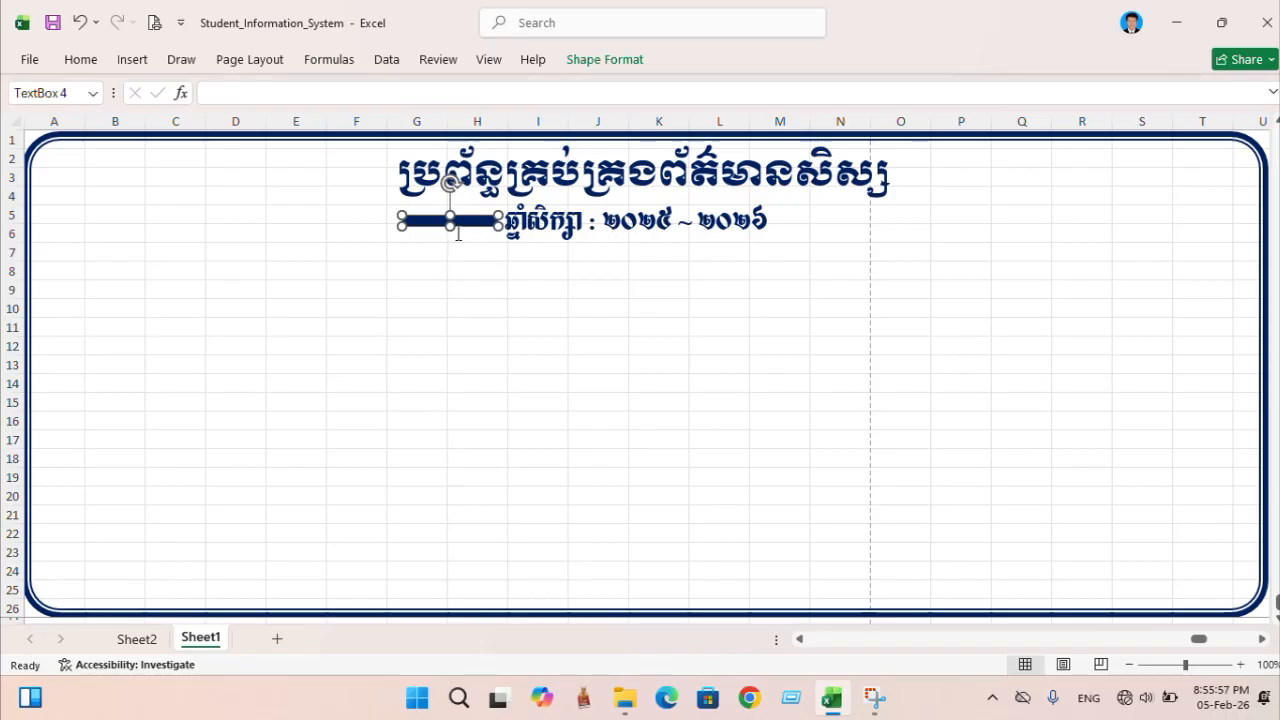
left_click(467, 228)
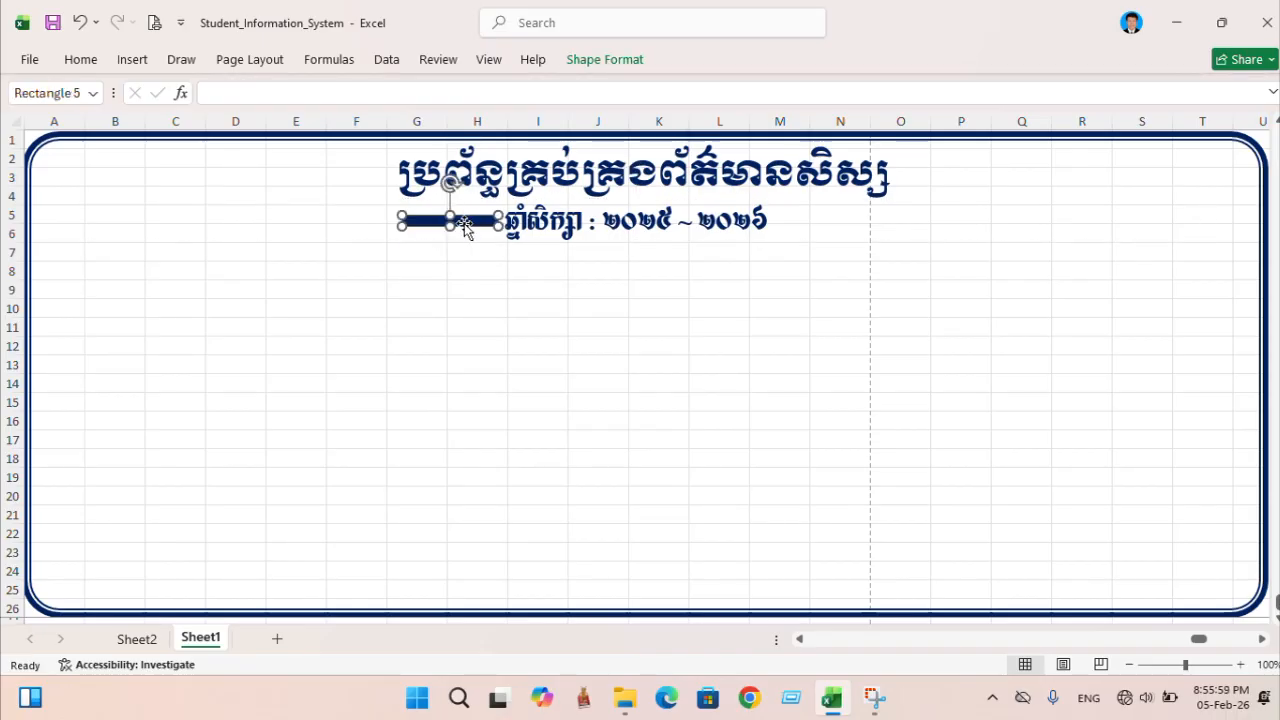
key("Down")
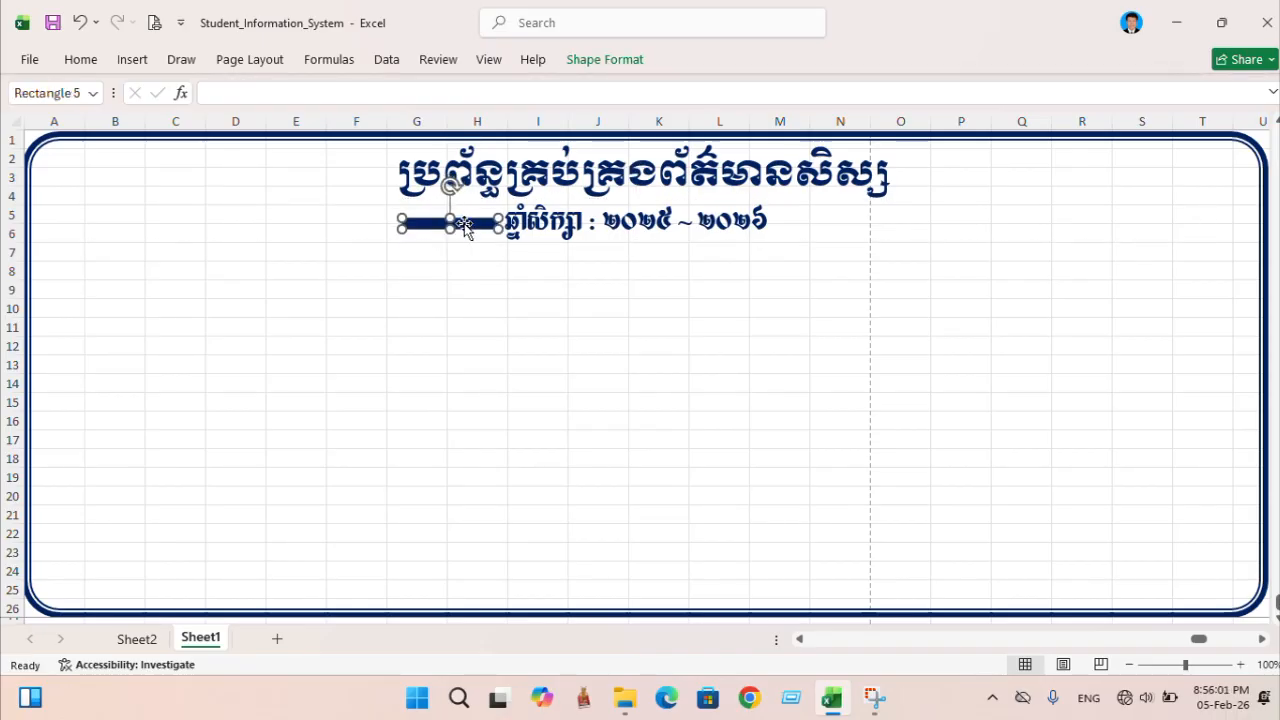
scroll(465, 228, "up", 2)
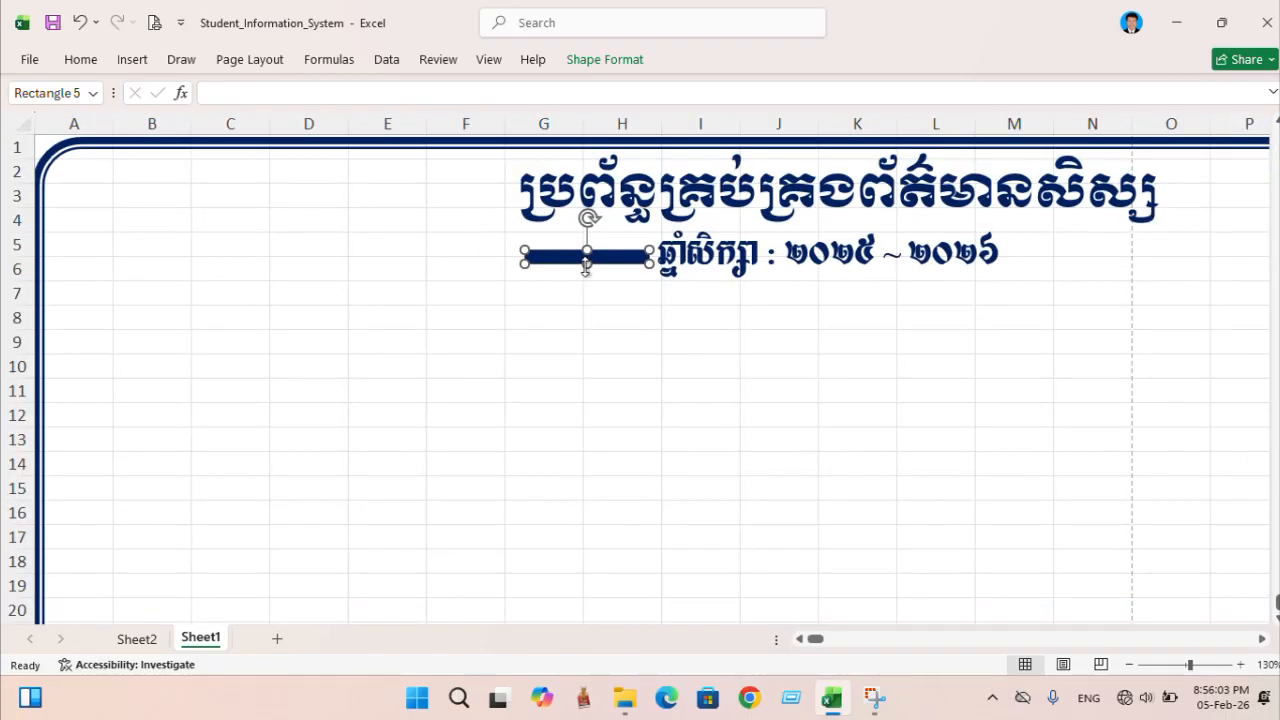
scroll(623, 266, "up", 2)
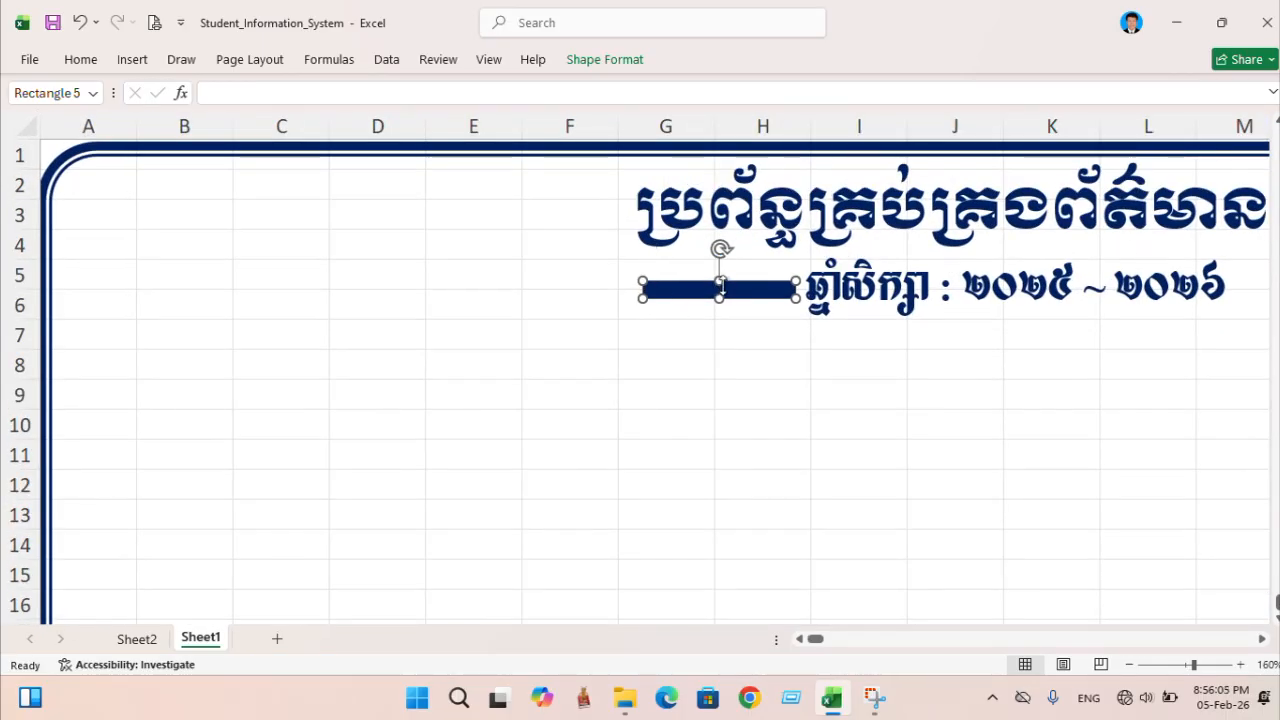
left_click(722, 285)
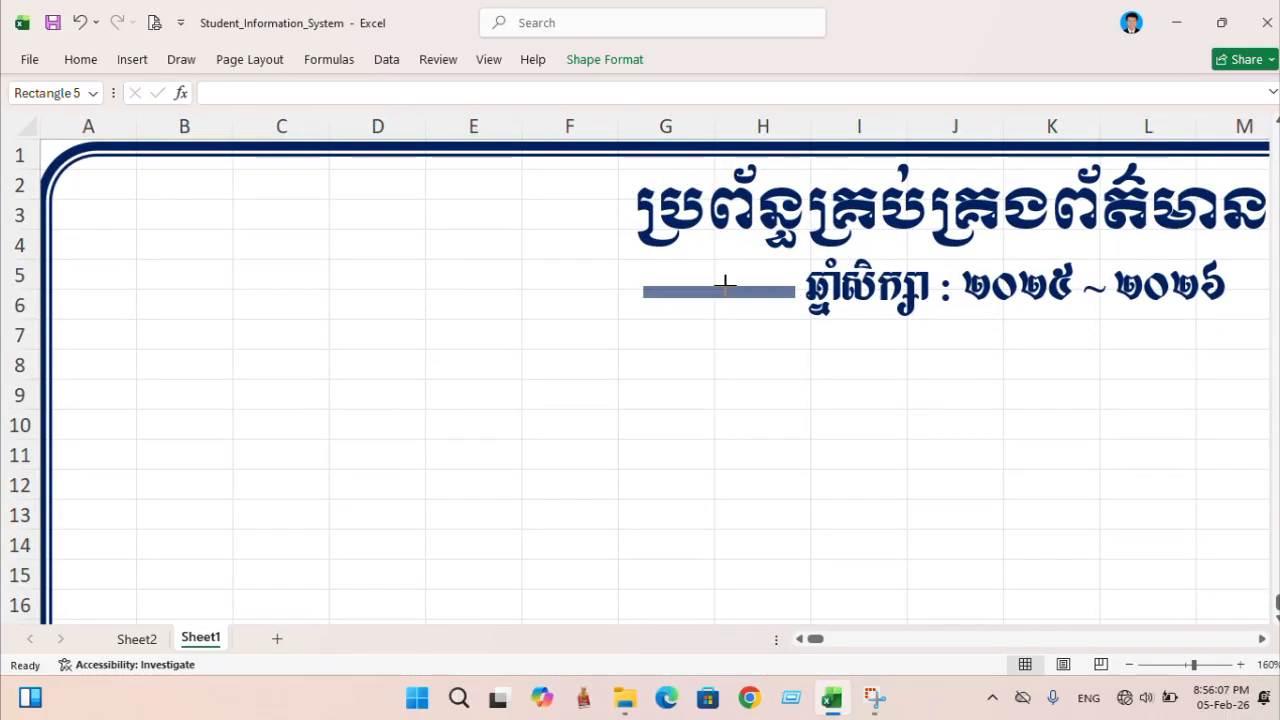
scroll(712, 302, "down", 3)
scroll(708, 300, "down", 2)
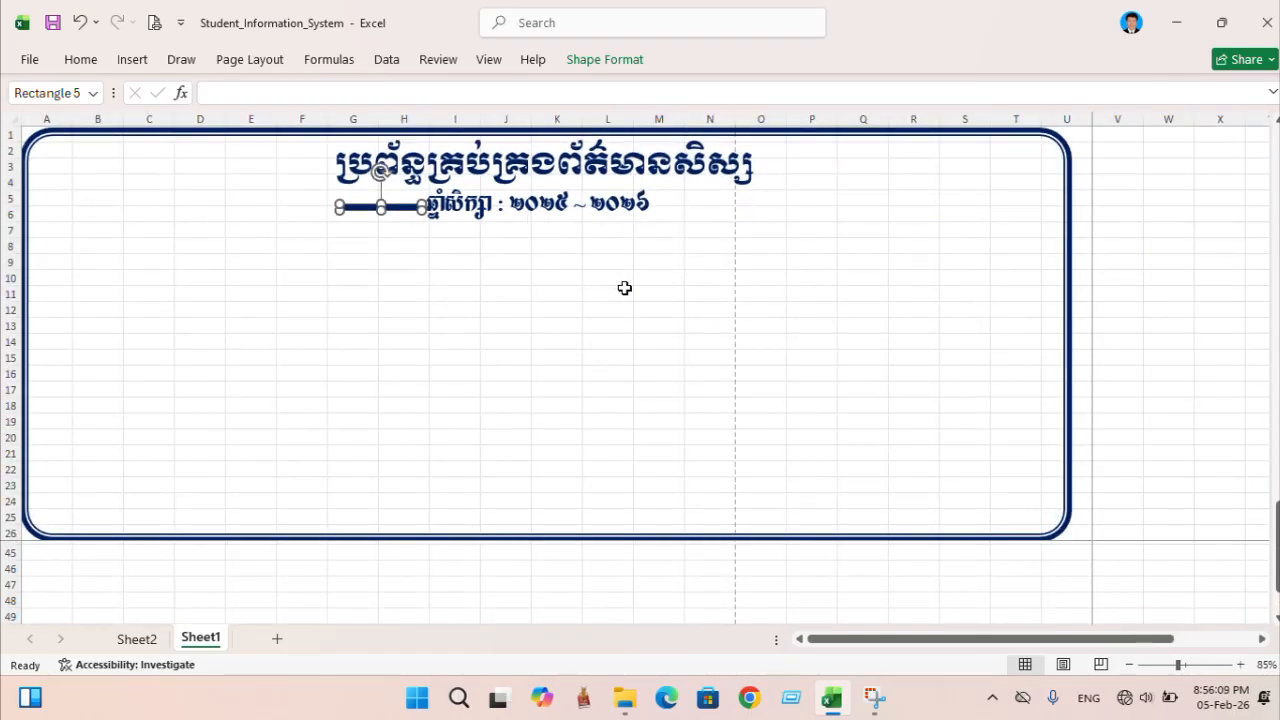
left_click(506, 322)
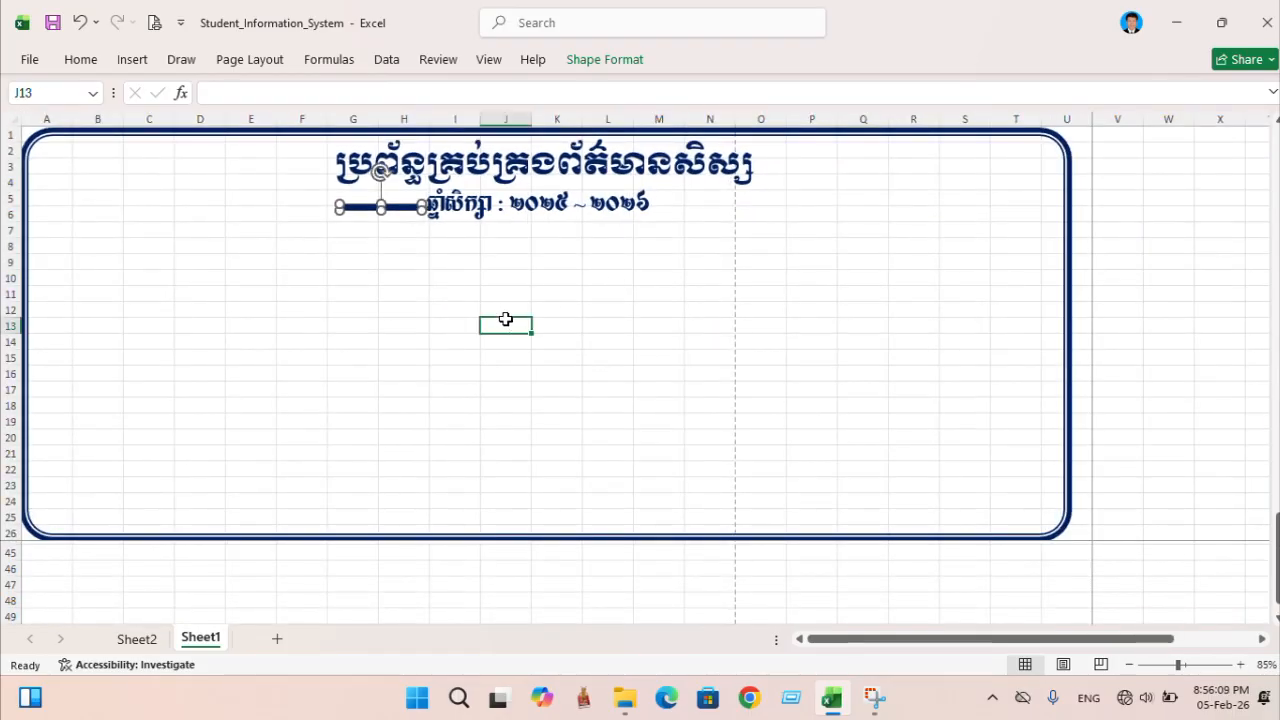
- Place a copy of the blue bar to the right of the academic-year text, across columns M to O
left_click(369, 207)
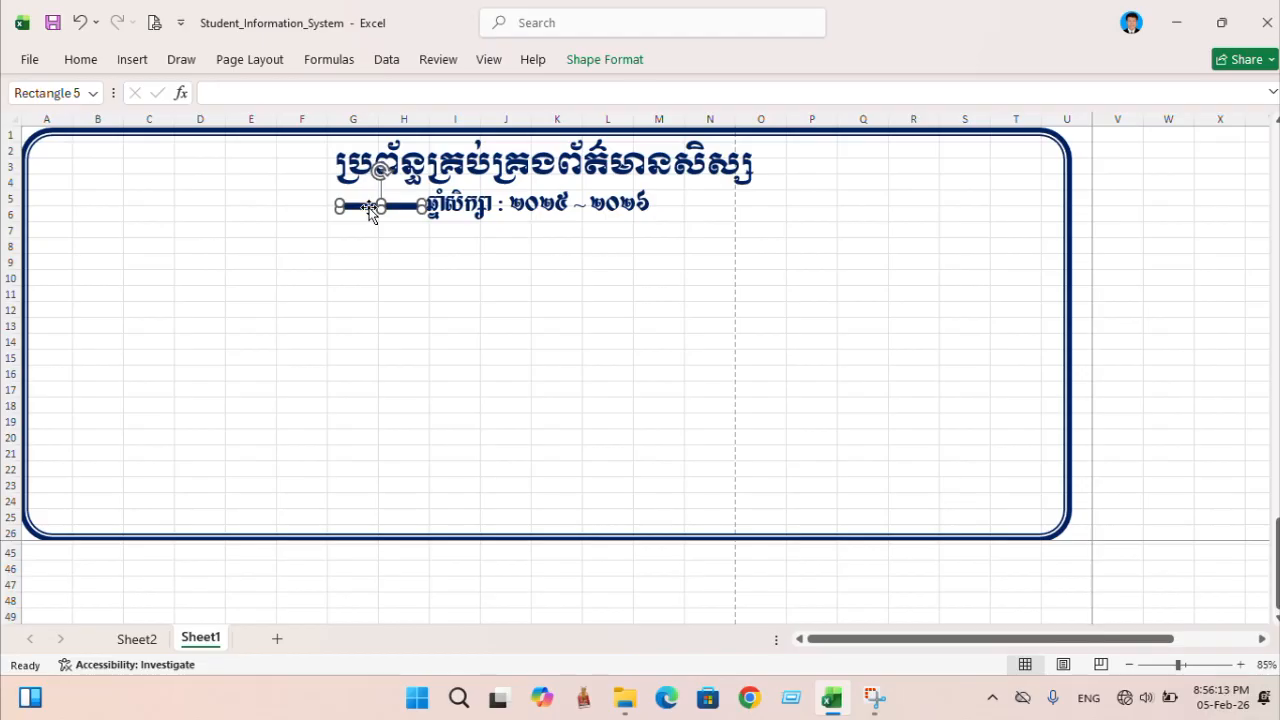
left_click_drag(373, 215, 697, 214)
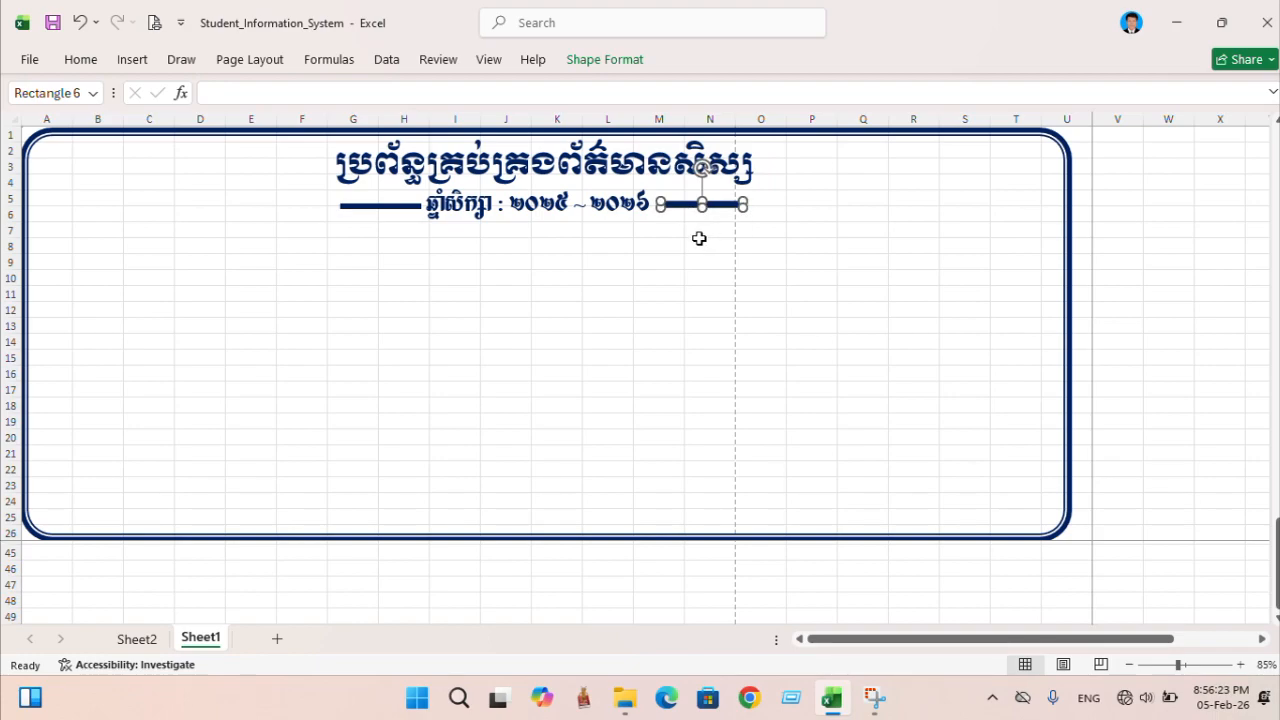
left_click(697, 240)
- Align the two blue bars beside the academic-year text by their bottom edges and deselect them
left_click(677, 206)
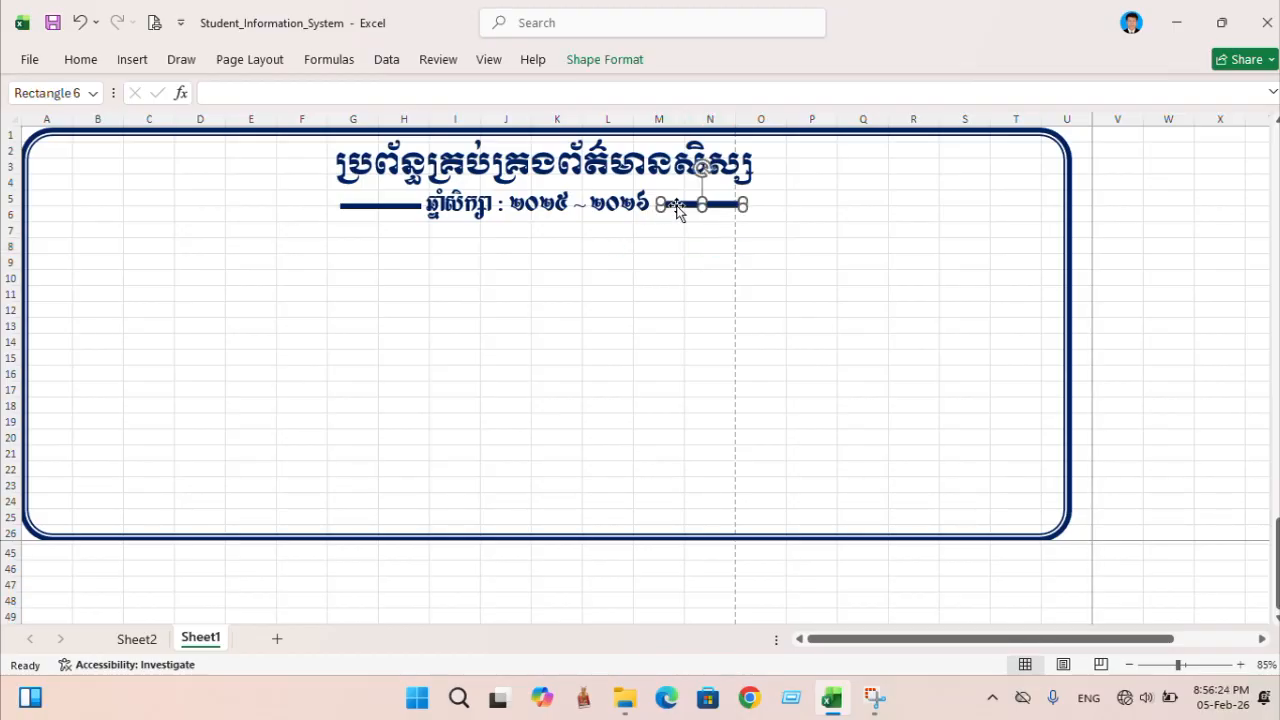
left_click(370, 206, "shift")
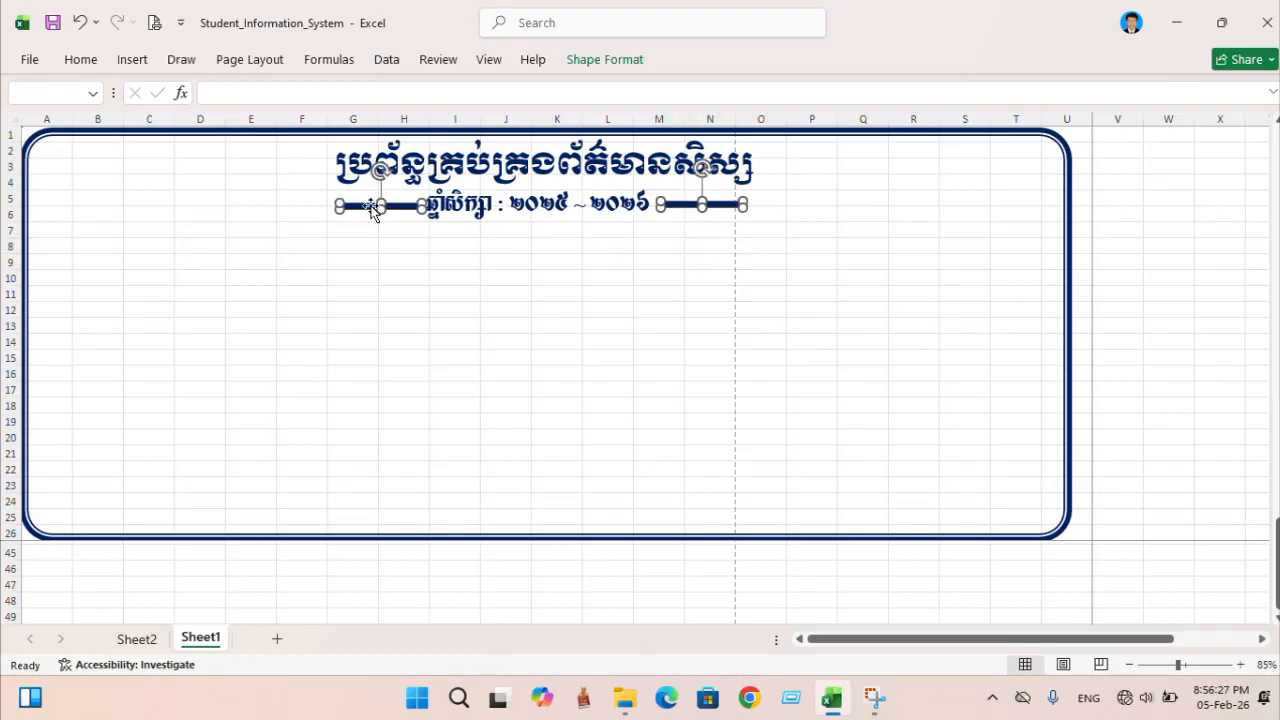
right_click(372, 208)
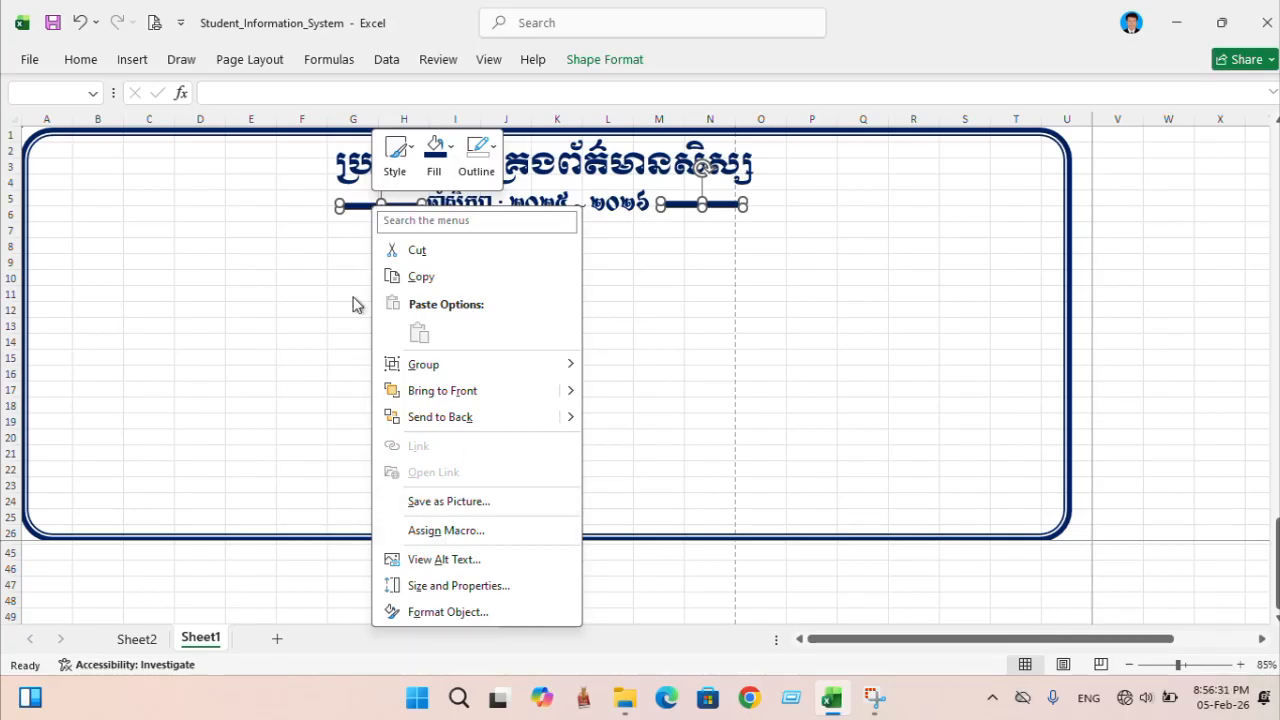
left_click(603, 71)
left_click(397, 202)
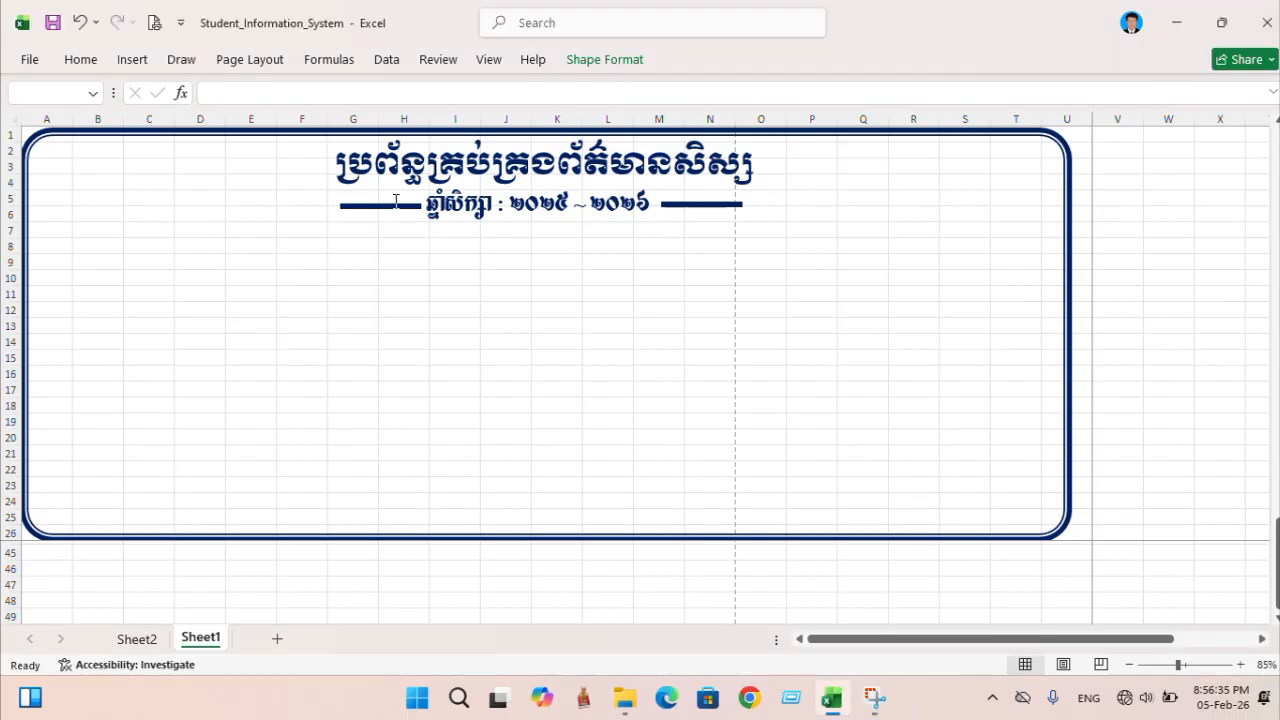
left_click(607, 62)
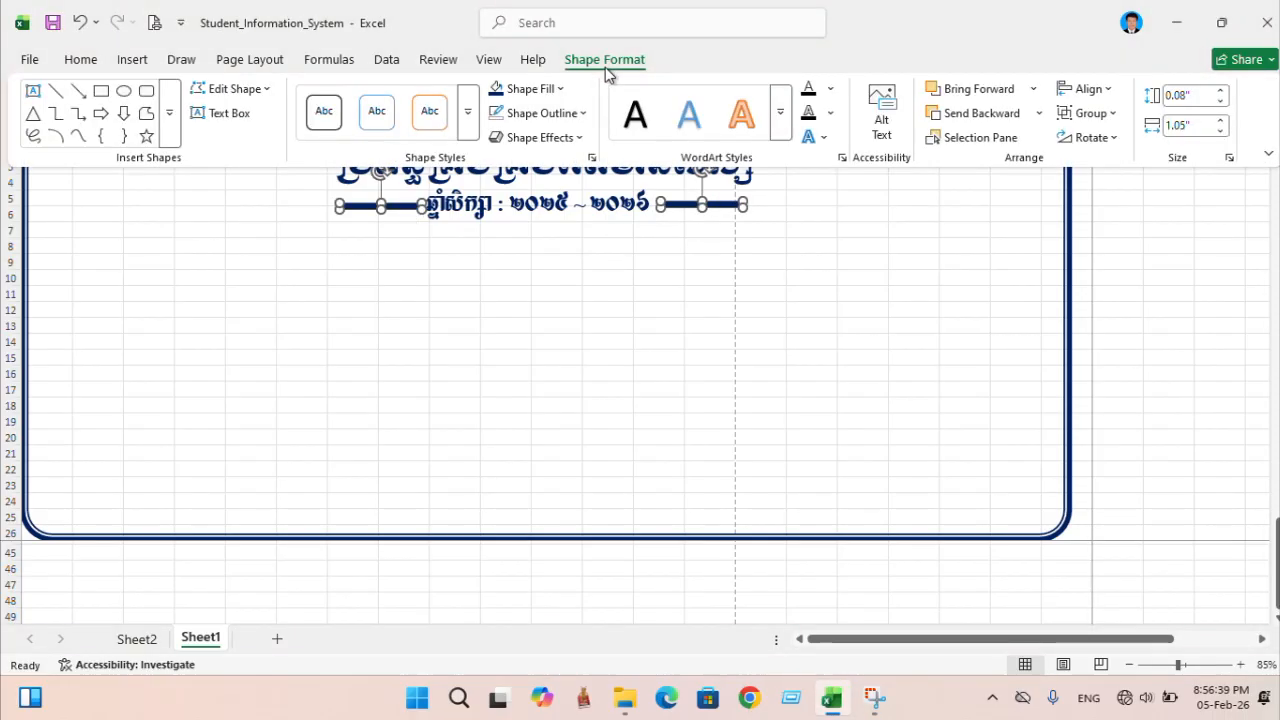
left_click(1098, 90)
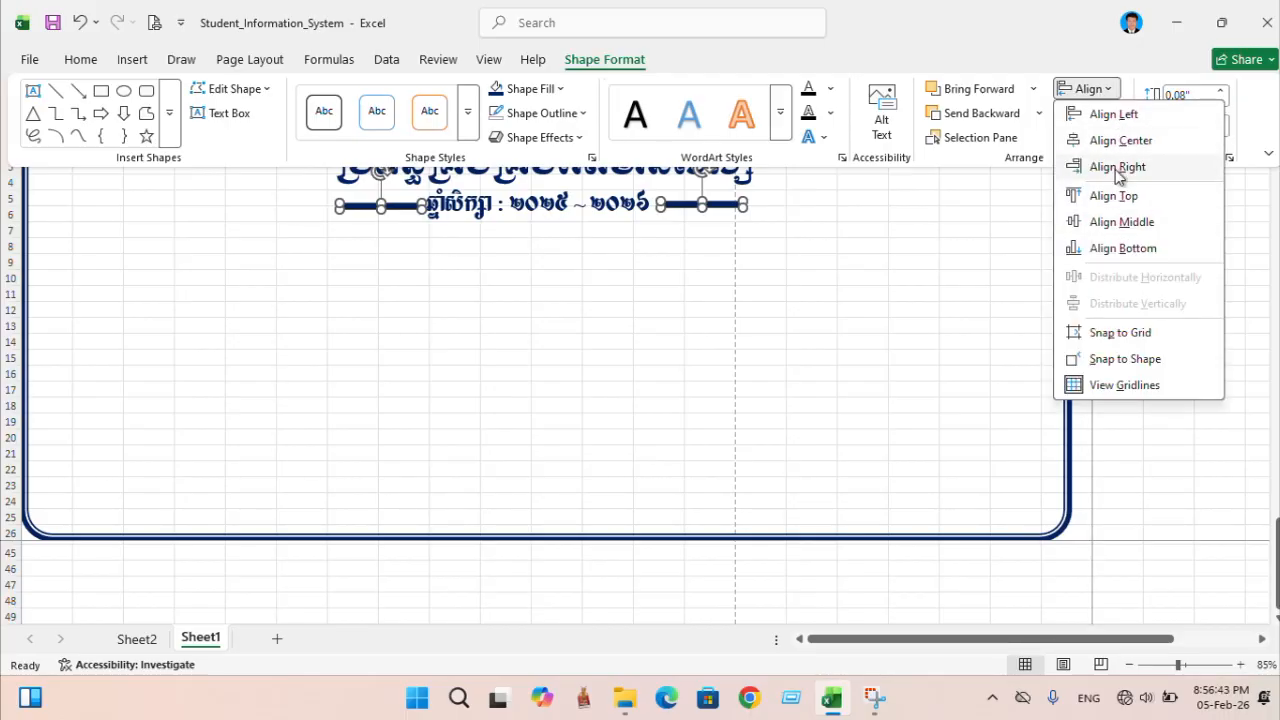
left_click(1122, 248)
left_click(555, 281)
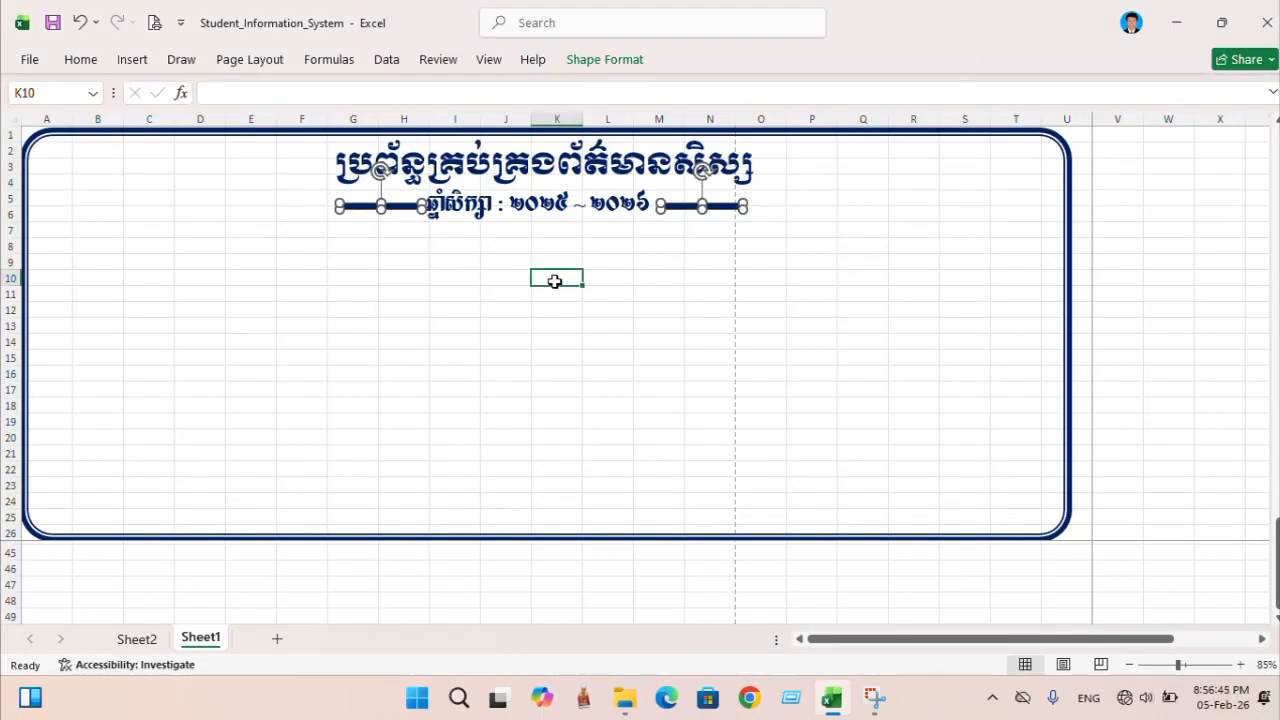
left_click(868, 247)
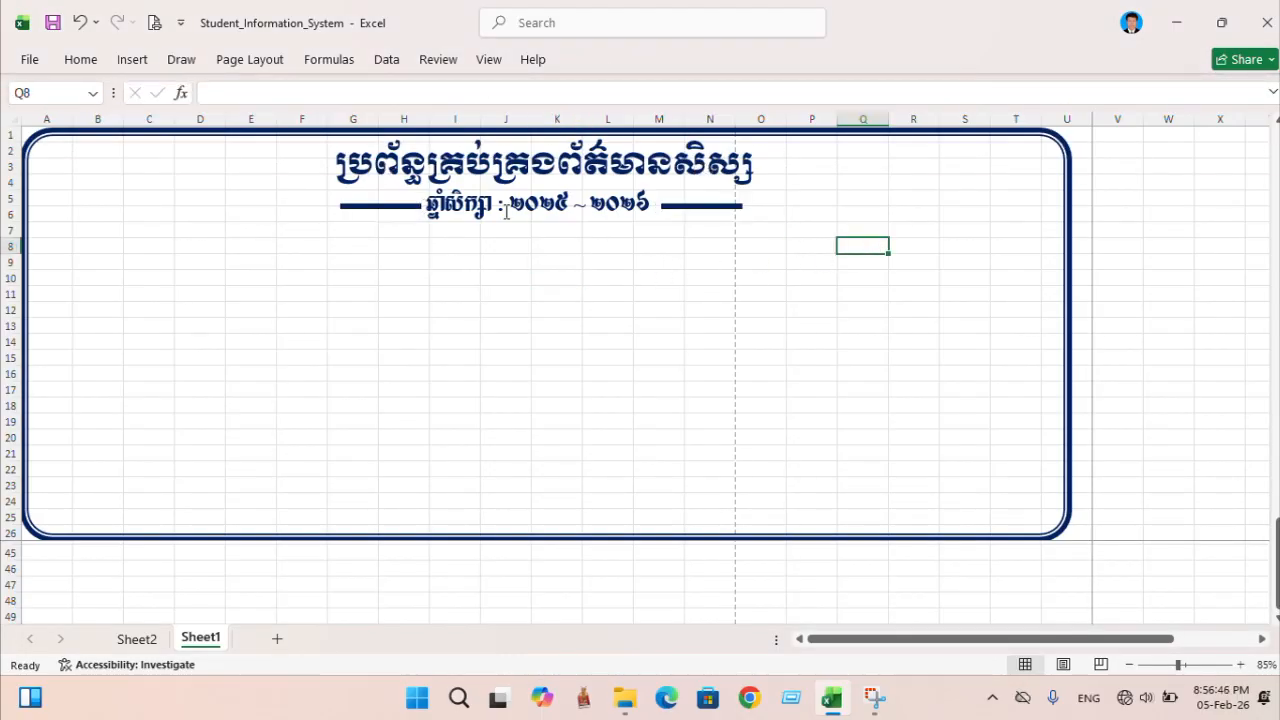
- Group the two blue bars beside the academic-year text into one object and deselect it
left_click(367, 207)
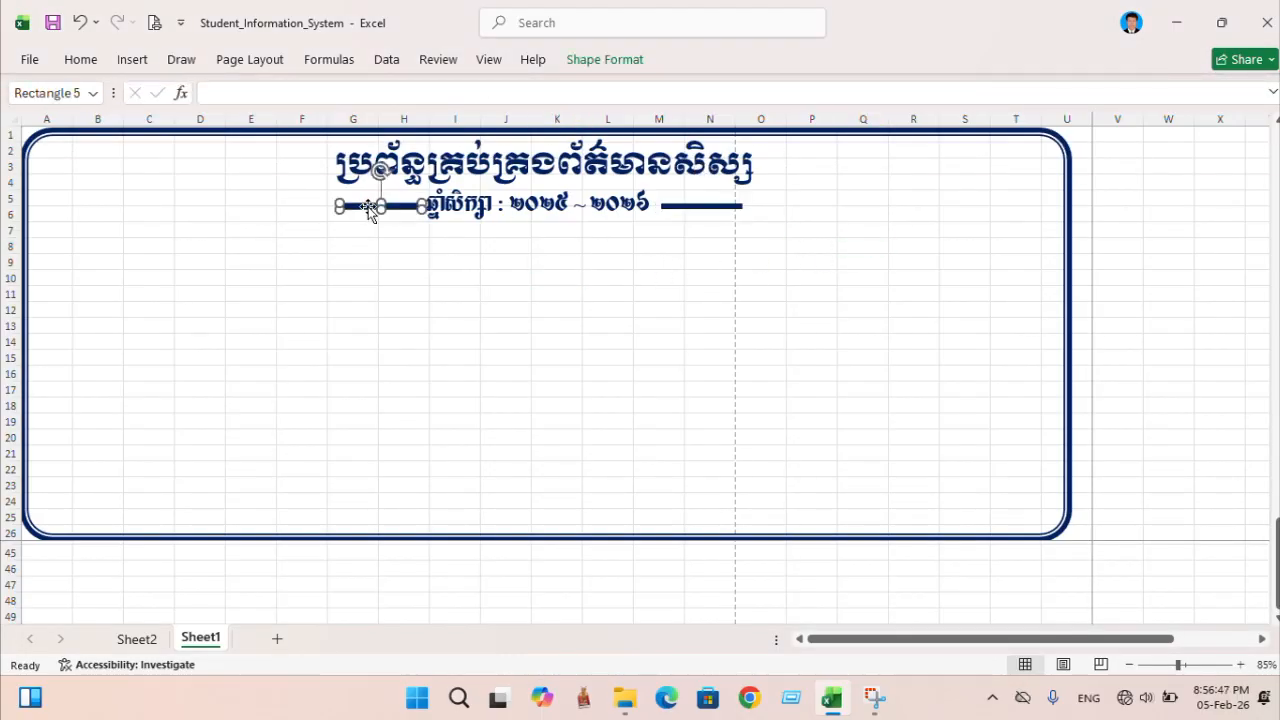
left_click(686, 208, "shift")
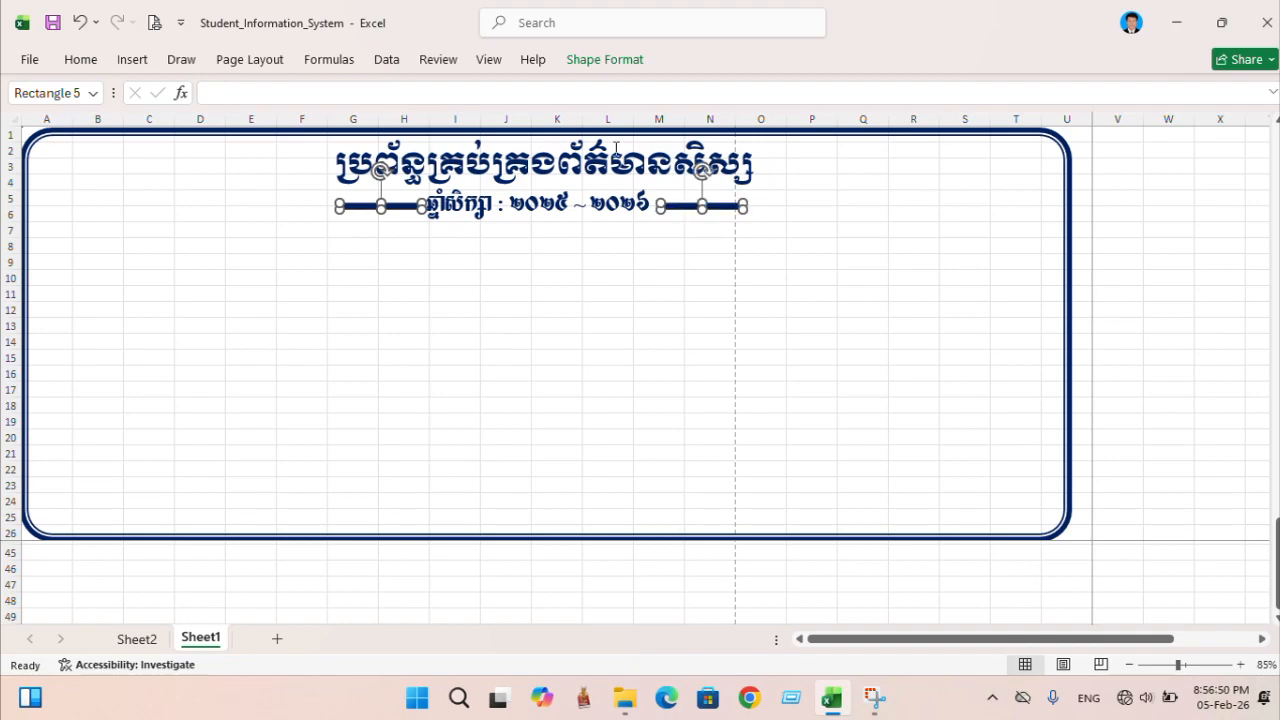
left_click(597, 66)
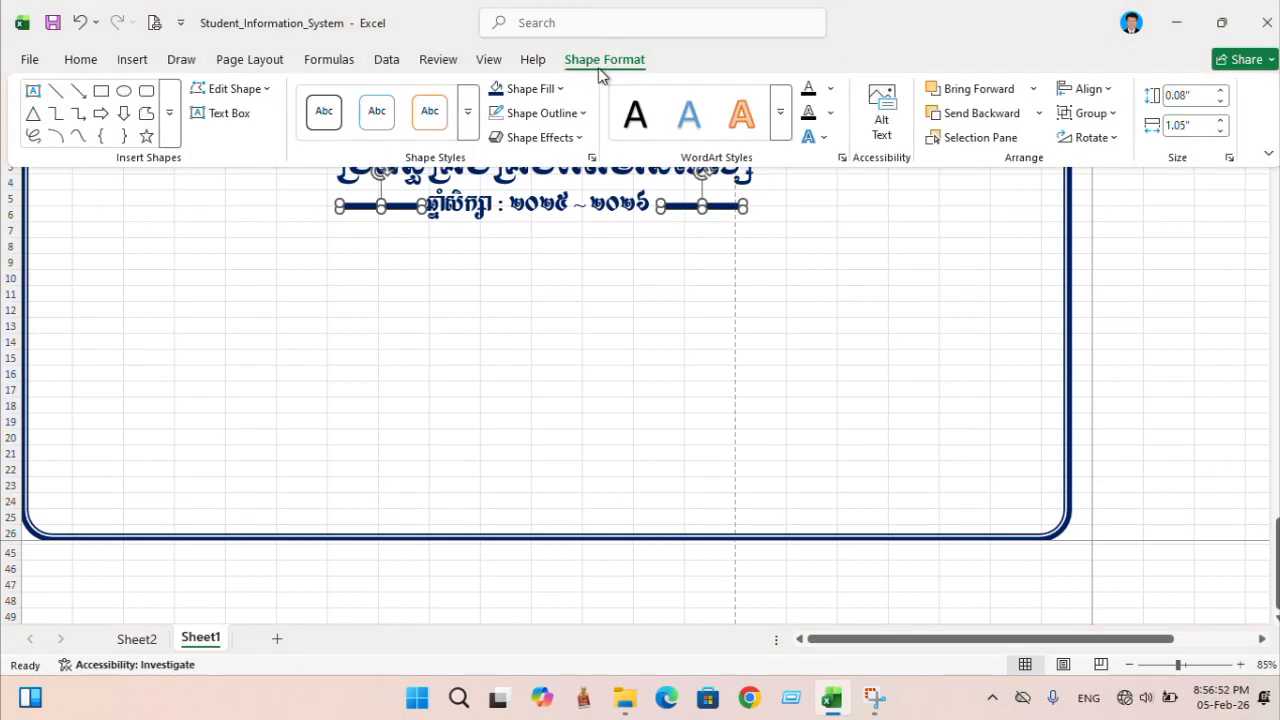
left_click(1105, 113)
left_click(1108, 146)
left_click(515, 292)
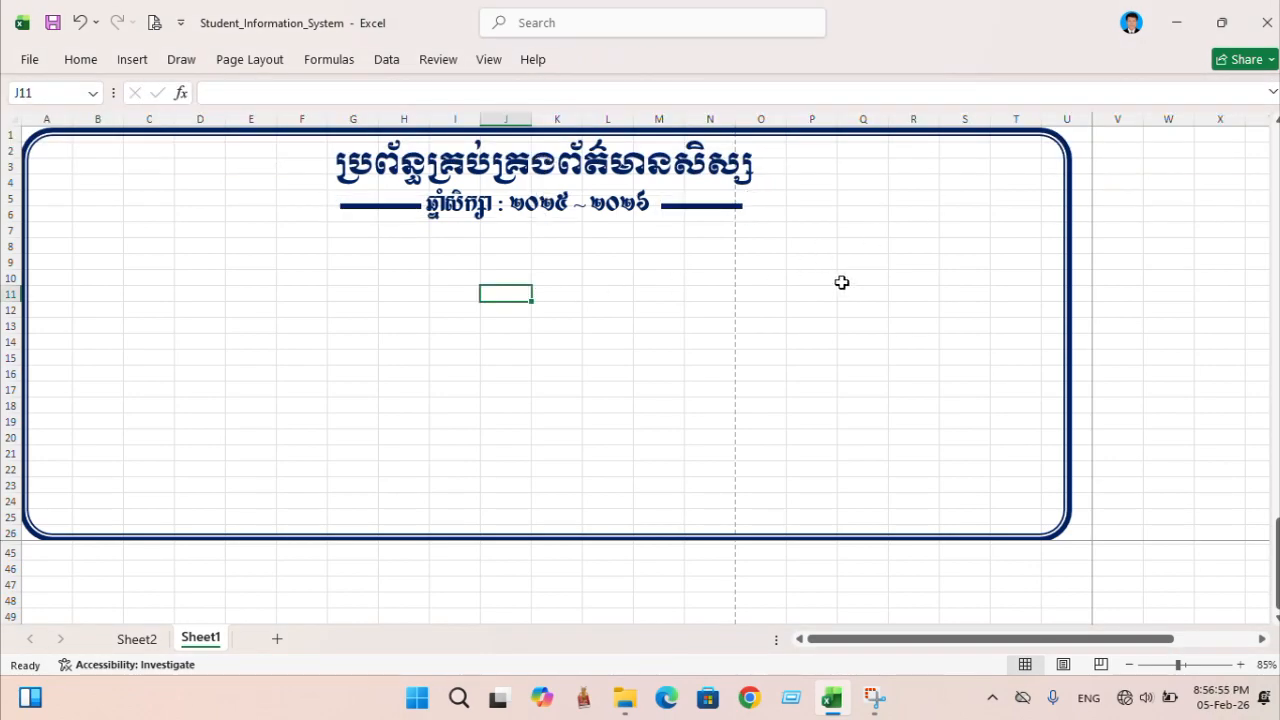
left_click(845, 279)
left_click(603, 196)
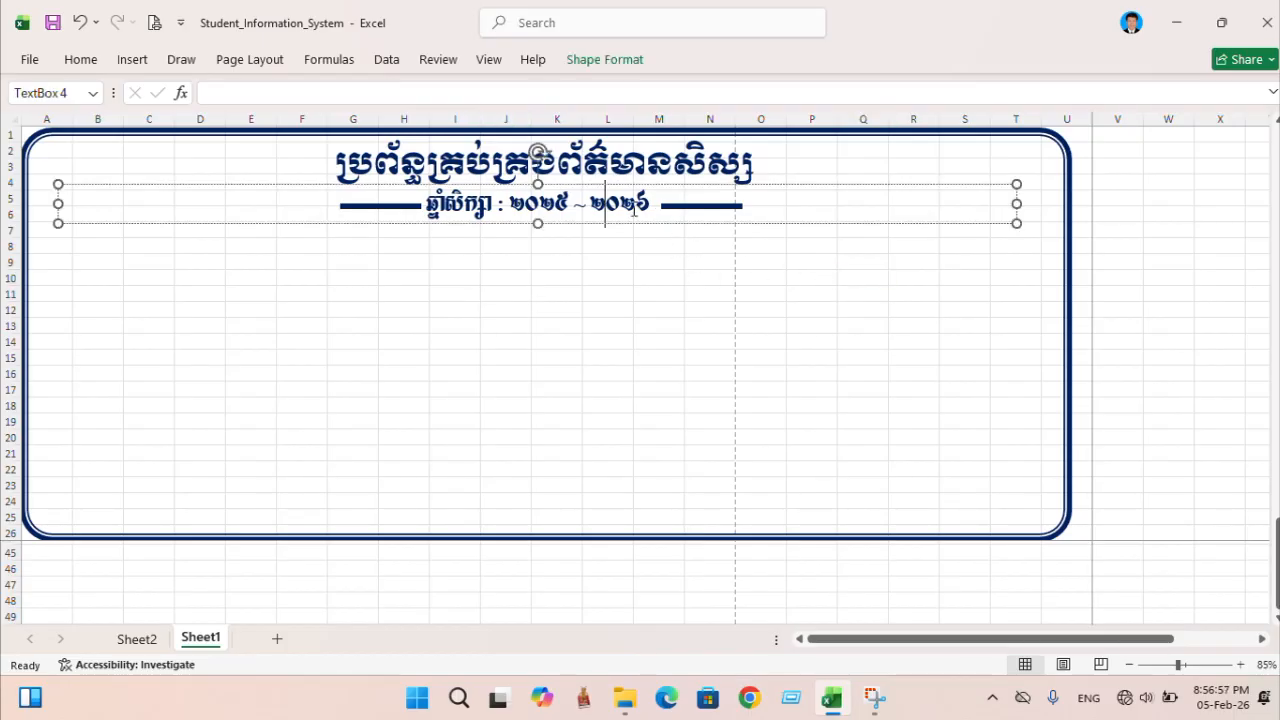
left_click(764, 320)
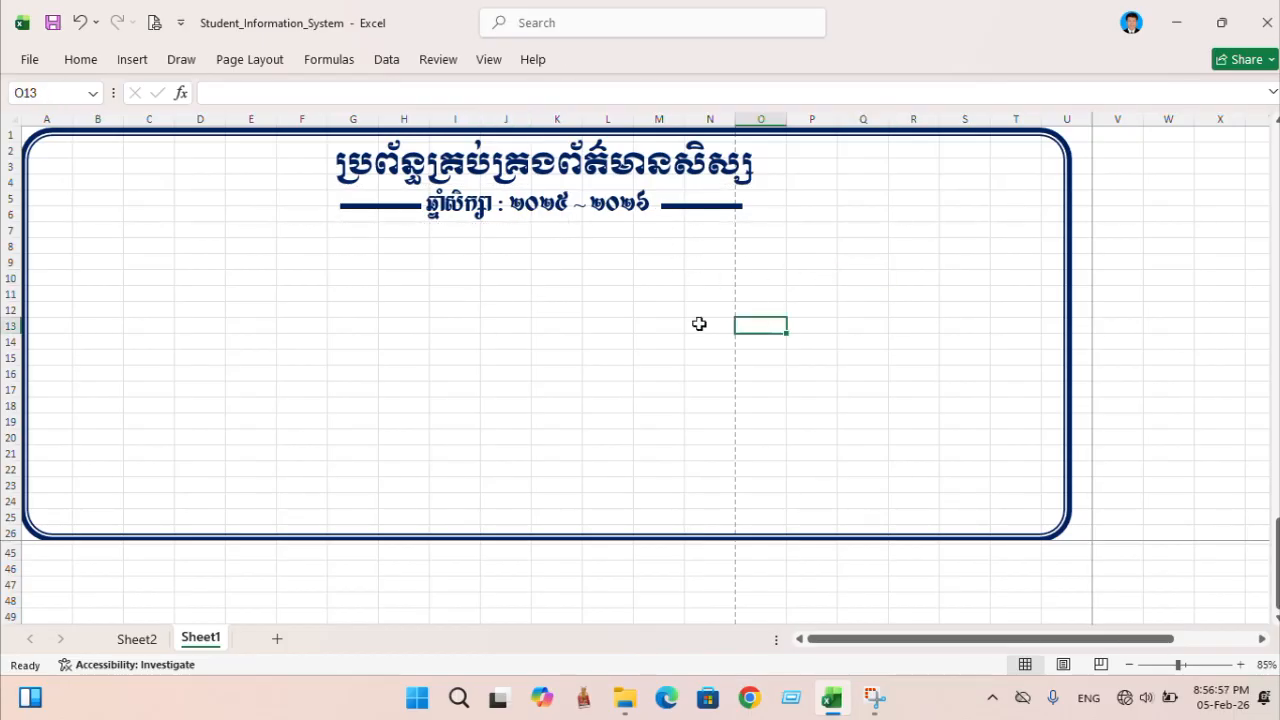
- Draw a rounded rectangle about 1.7" by 0.39" across columns A to D at rows 7 to 9 and increase its corner rounding
left_click(132, 60)
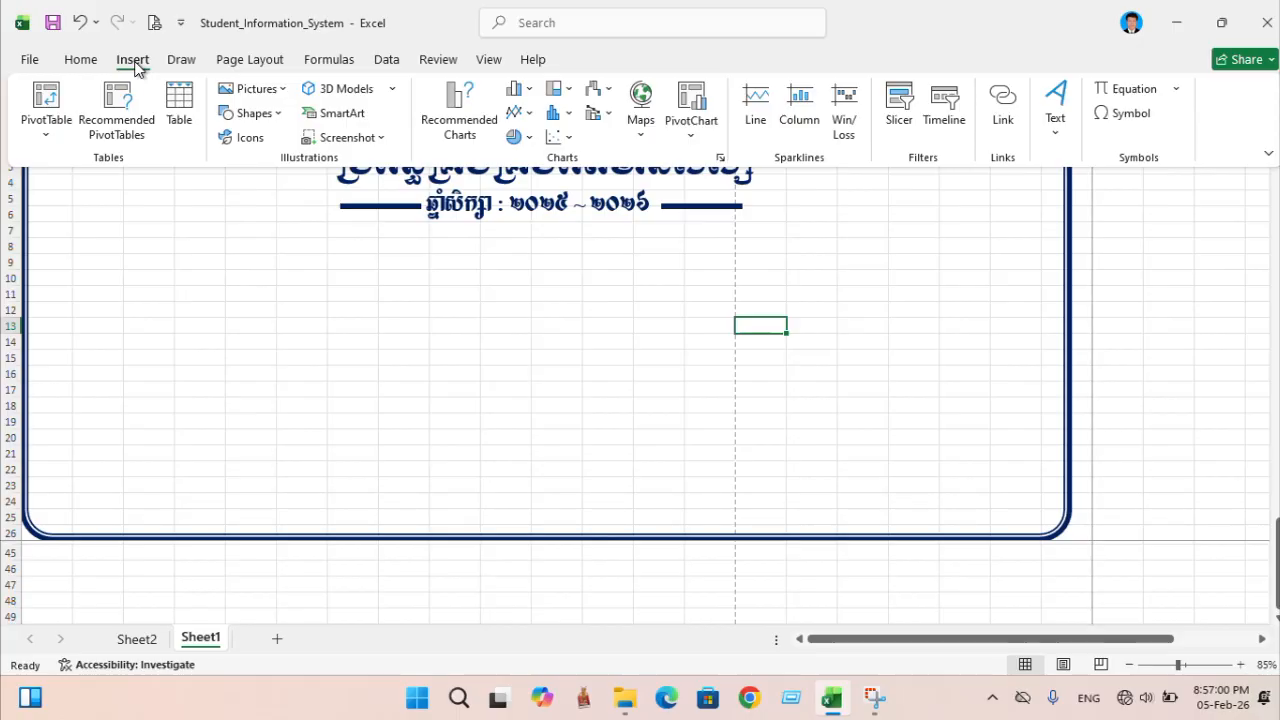
left_click(278, 117)
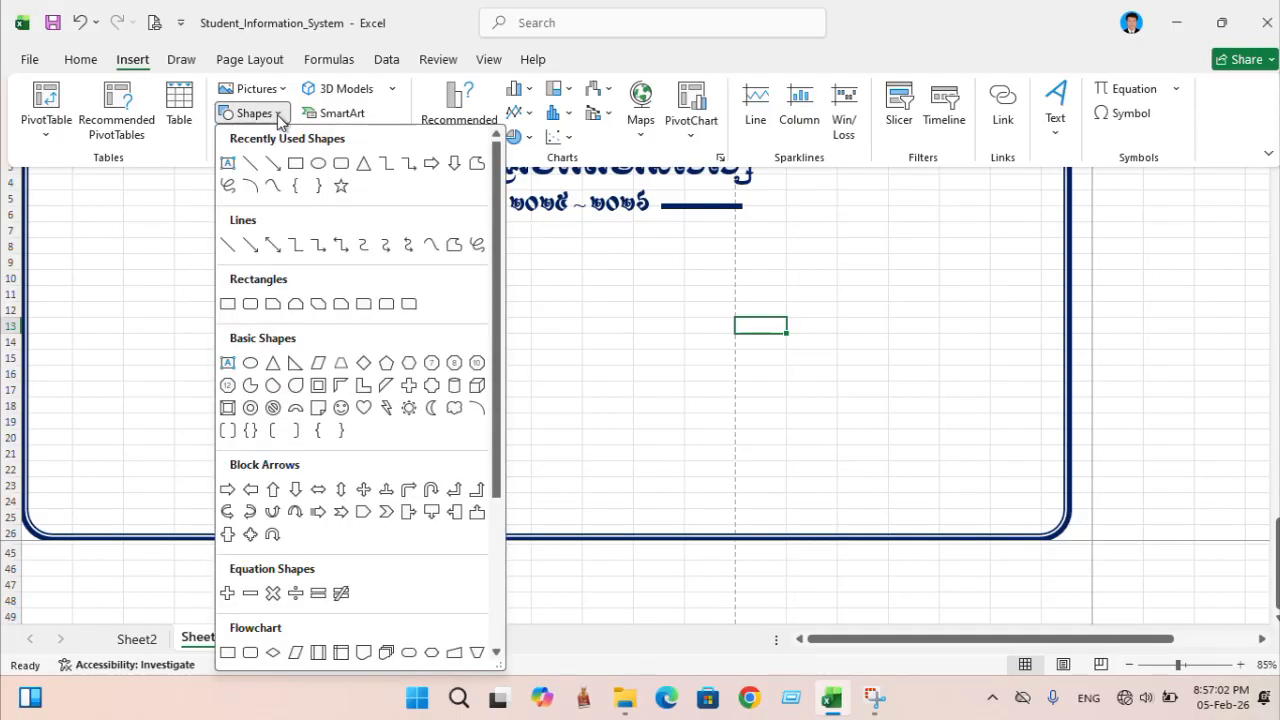
left_click(341, 162)
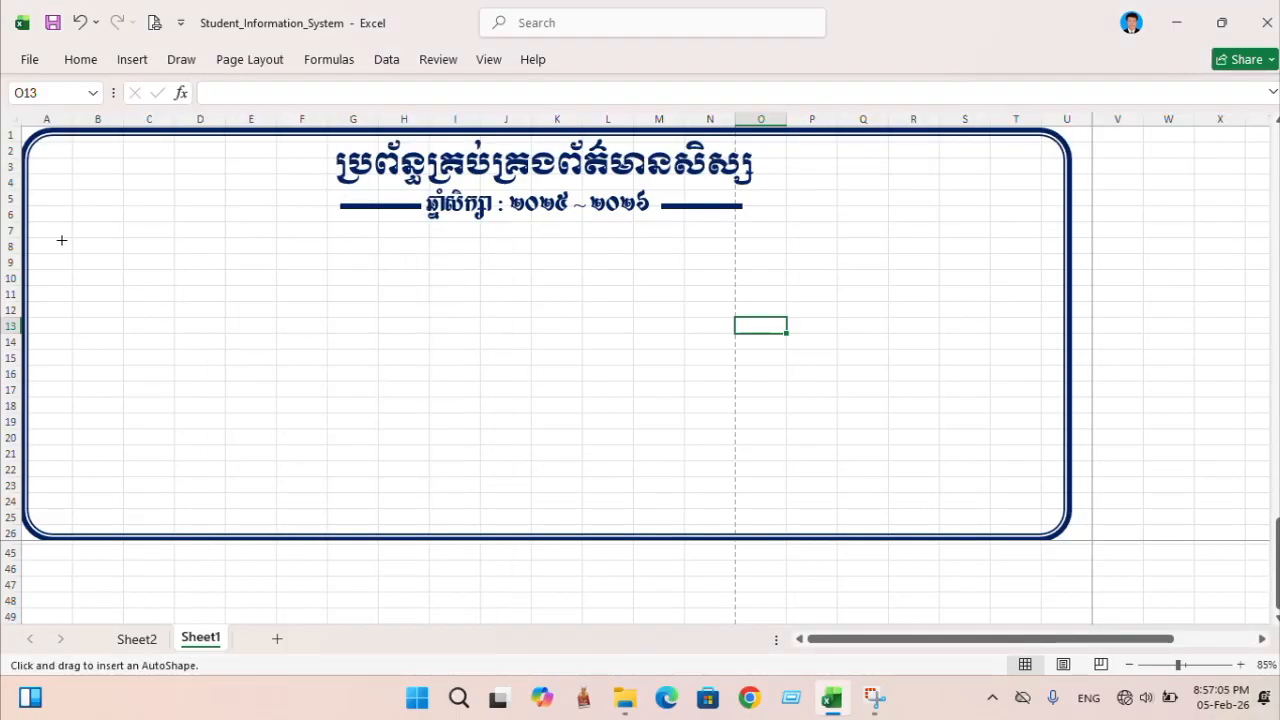
left_click_drag(62, 237, 195, 267)
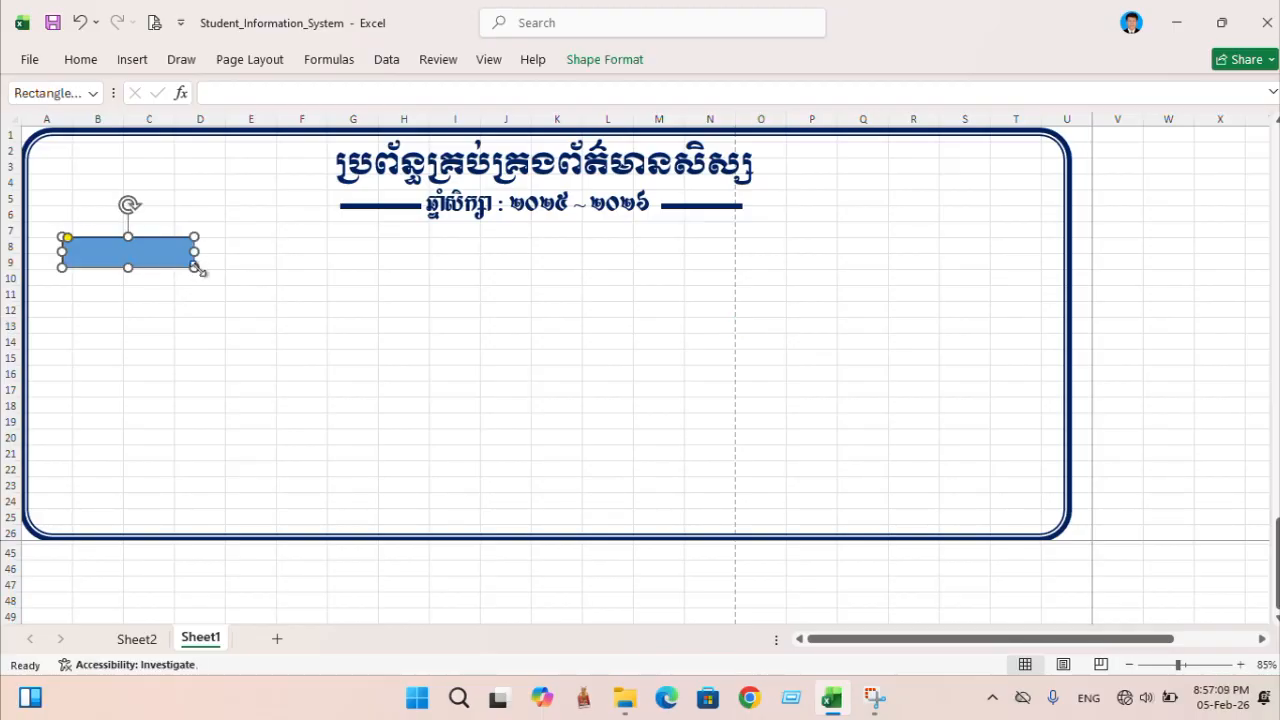
left_click_drag(67, 238, 75, 243)
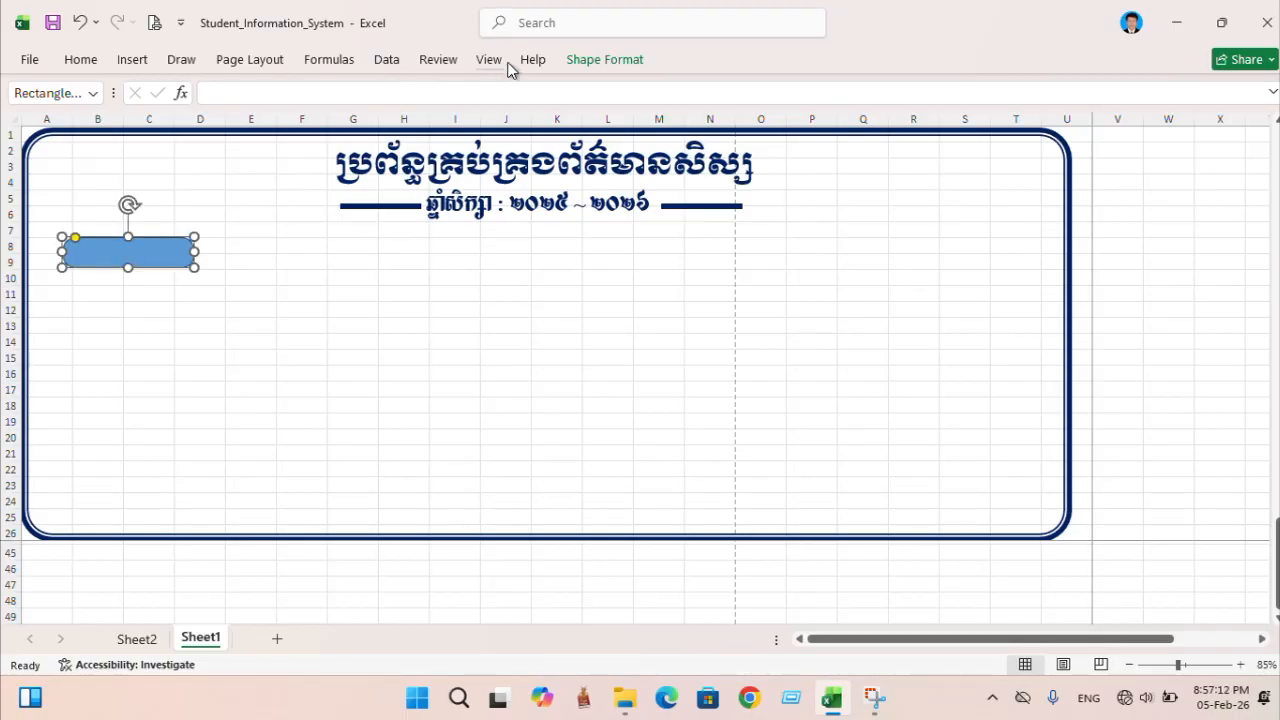
- Apply the glossy black preset from the last row of Theme Styles to the rounded rectangle and deselect it
left_click(609, 69)
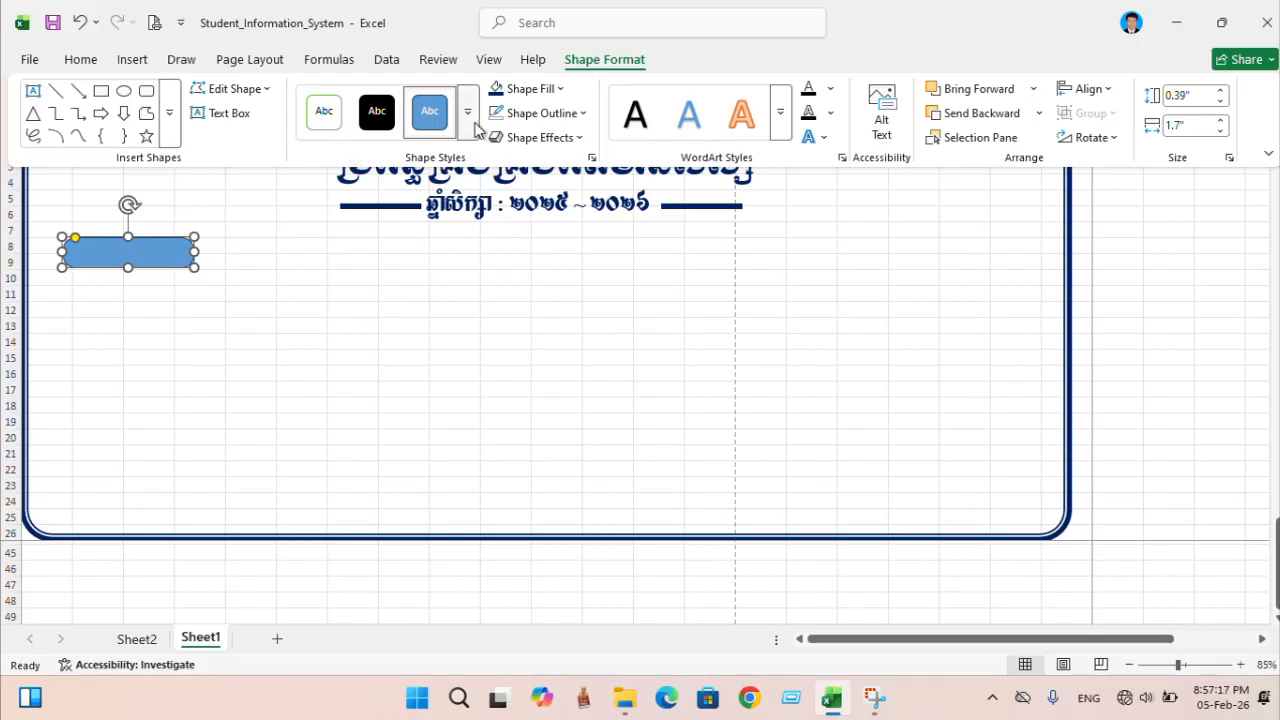
left_click(470, 117)
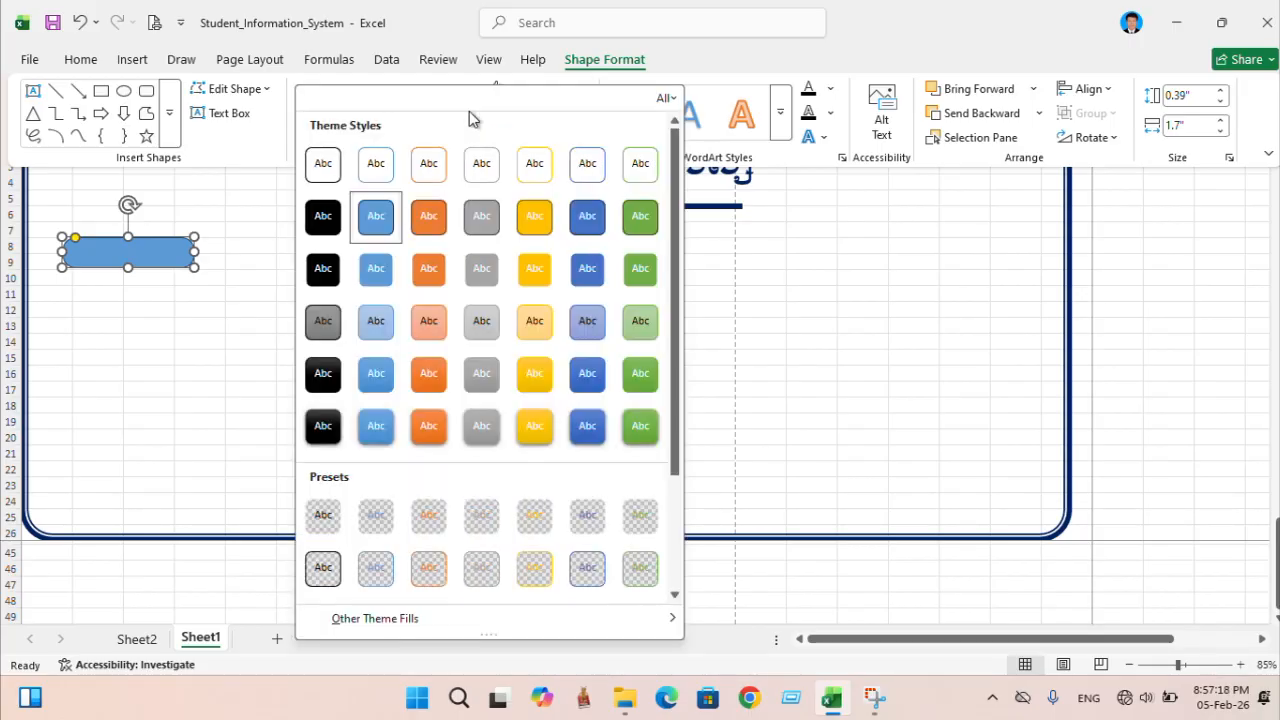
left_click(323, 426)
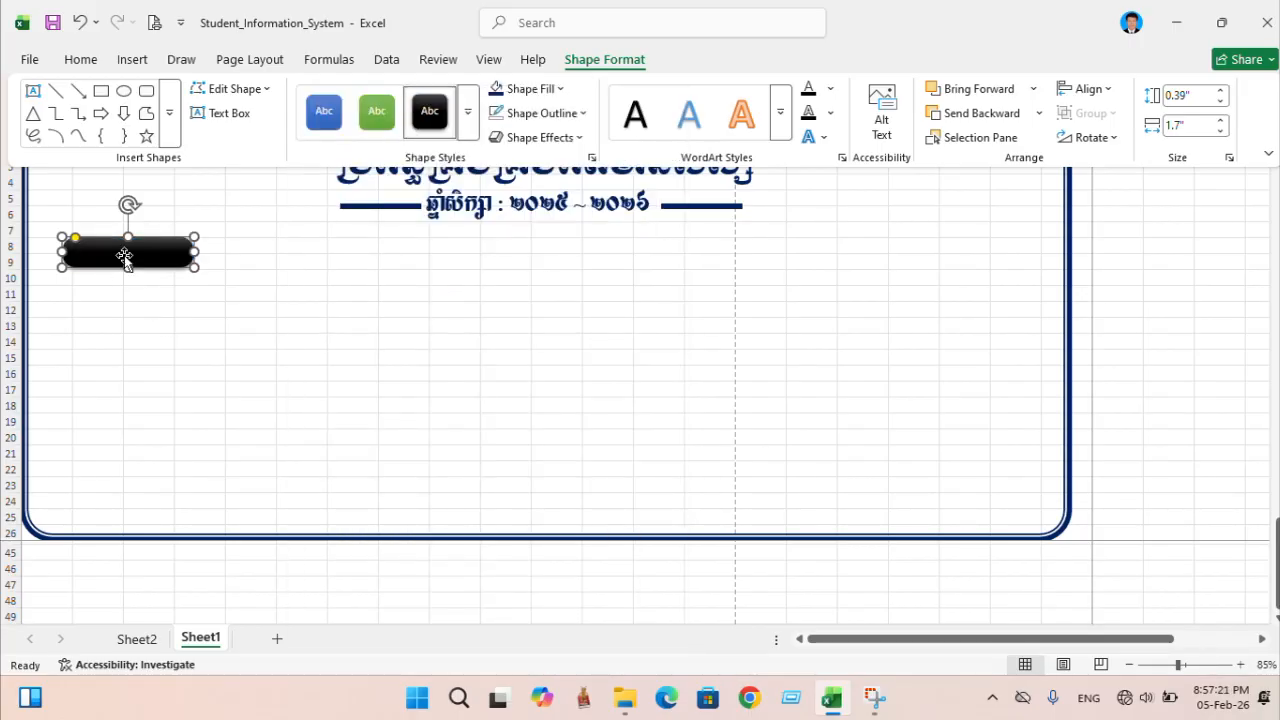
left_click(142, 292)
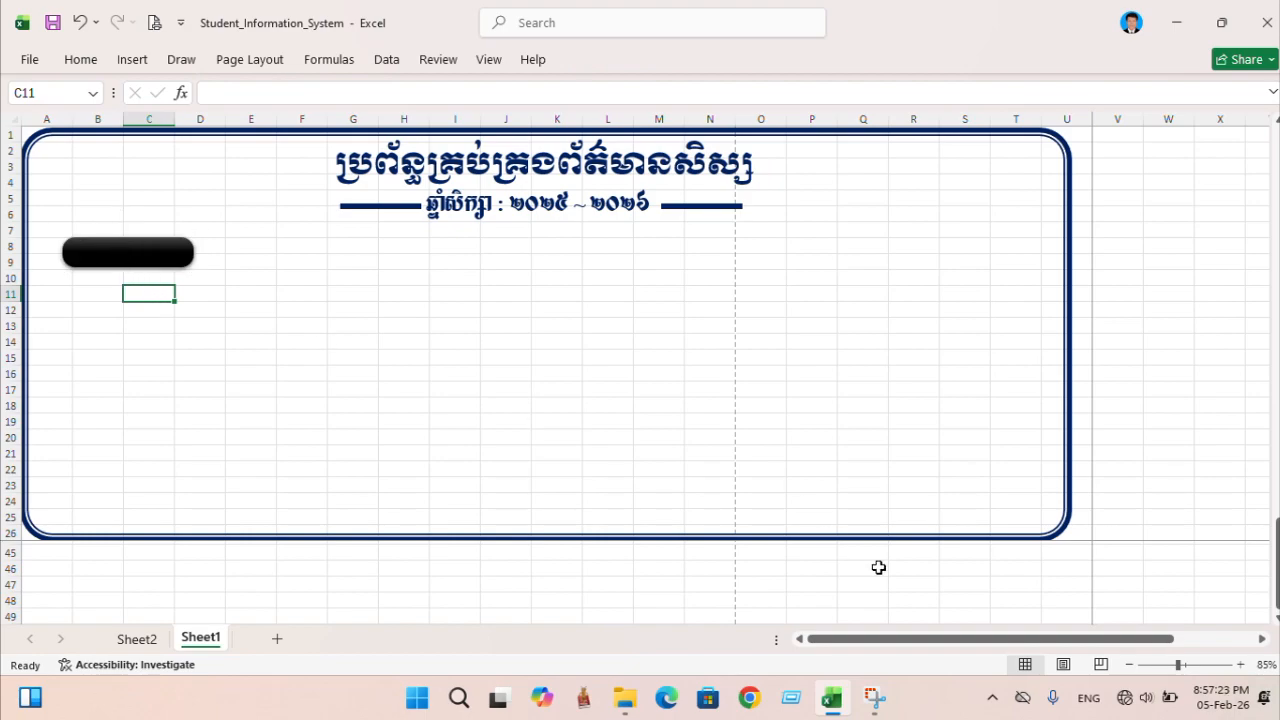
- Place three copies of the black rounded rectangle in a column beneath it, reaching down to row 16
left_click(1242, 665)
left_click(1242, 665)
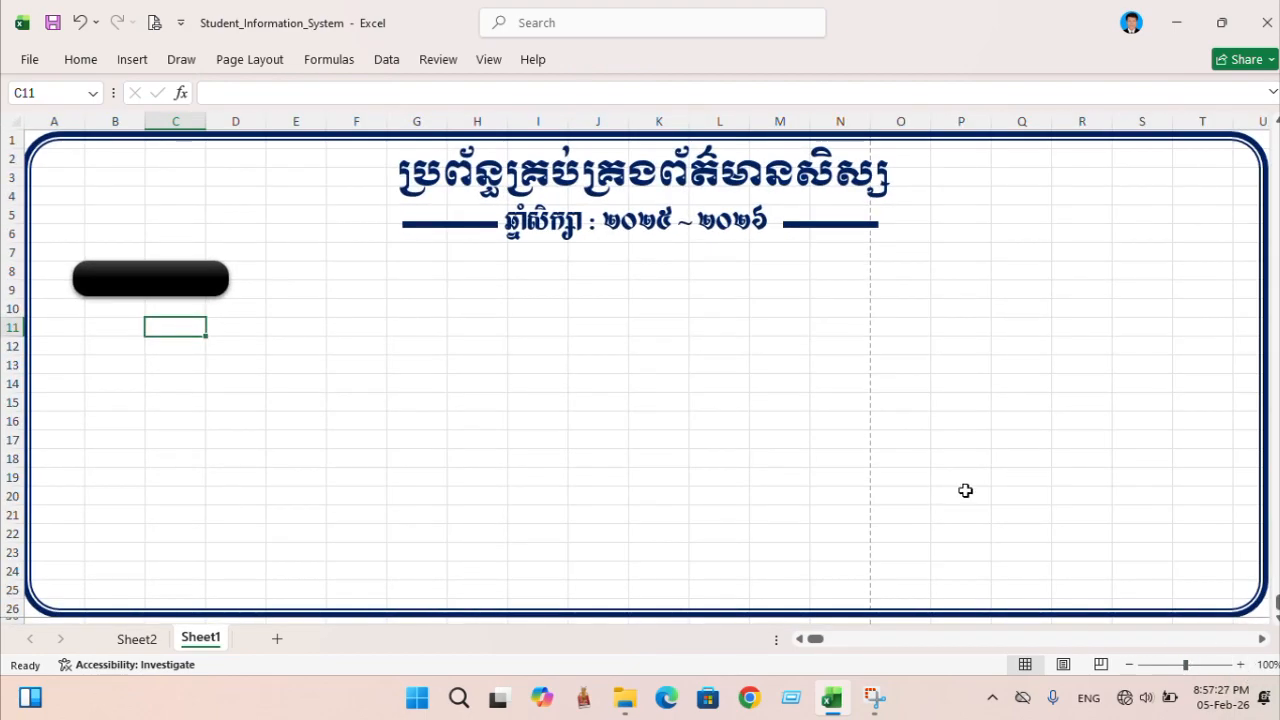
left_click(185, 275)
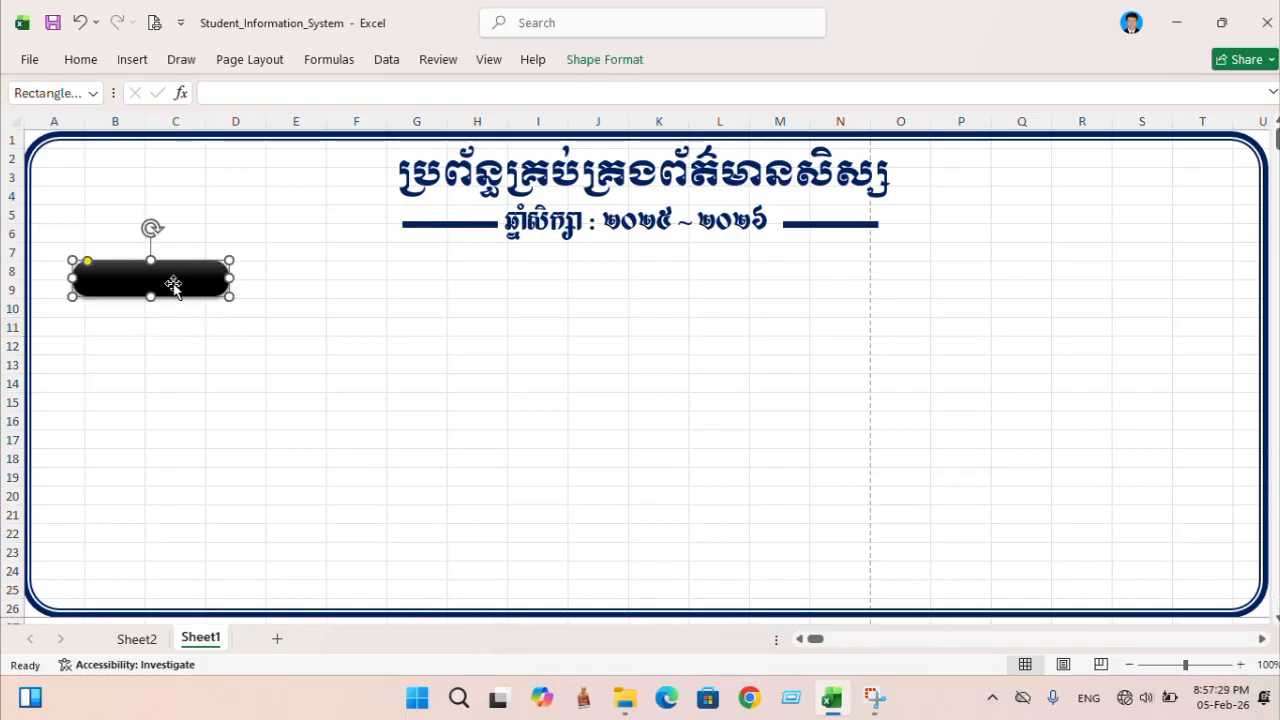
left_click_drag(166, 289, 181, 337)
left_click_drag(181, 330, 180, 383)
left_click_drag(180, 378, 183, 425)
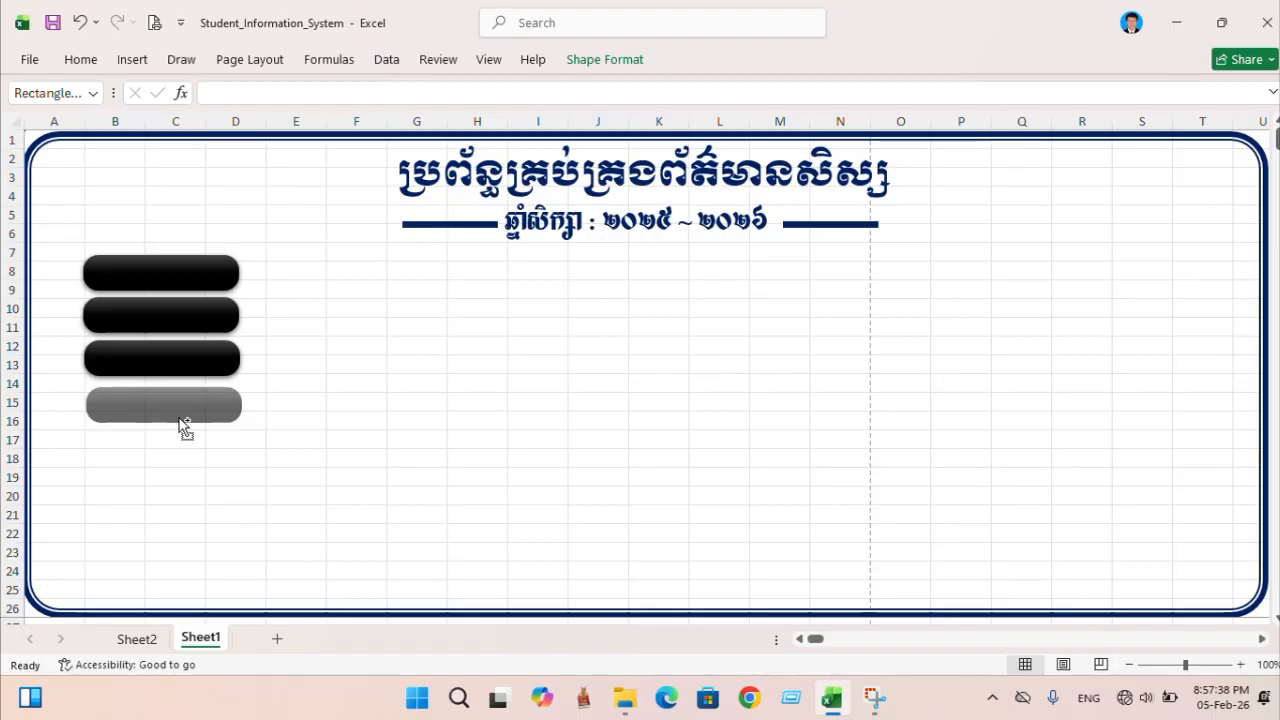
left_click_drag(183, 425, 183, 425)
- Start text editing in the topmost black button and set its font to Khmer OS Content
left_click(160, 279)
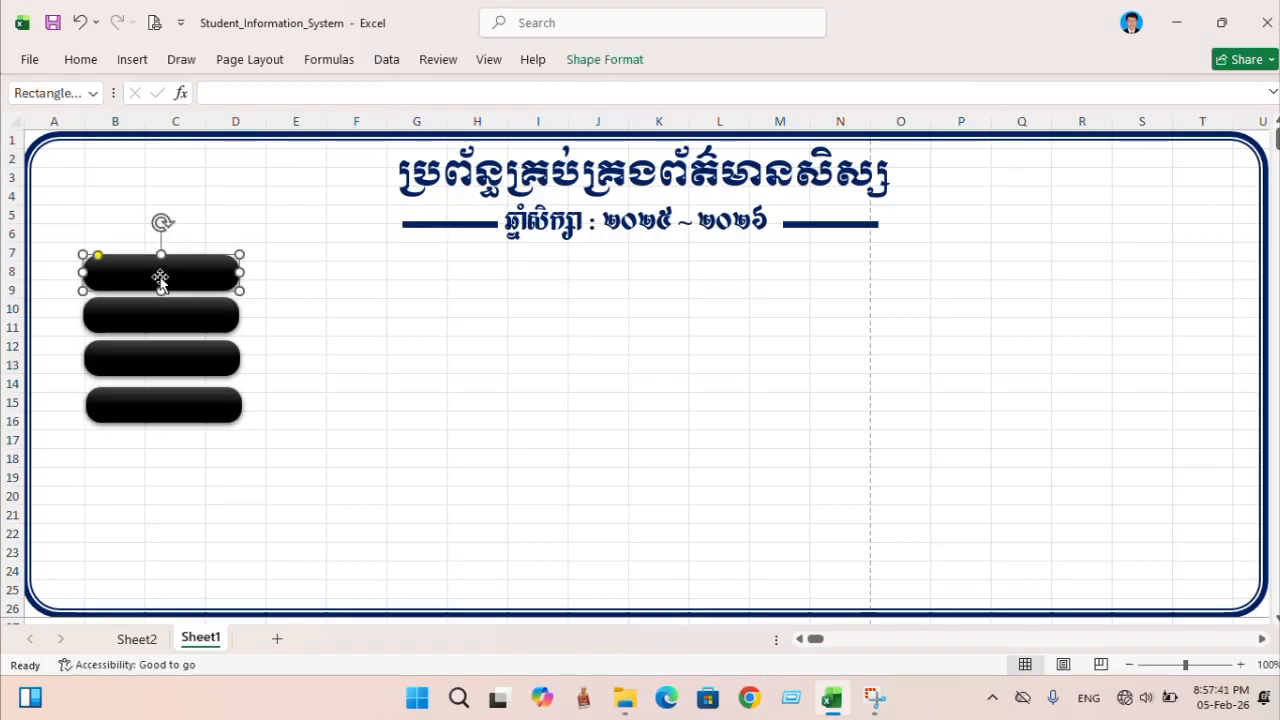
right_click(160, 282)
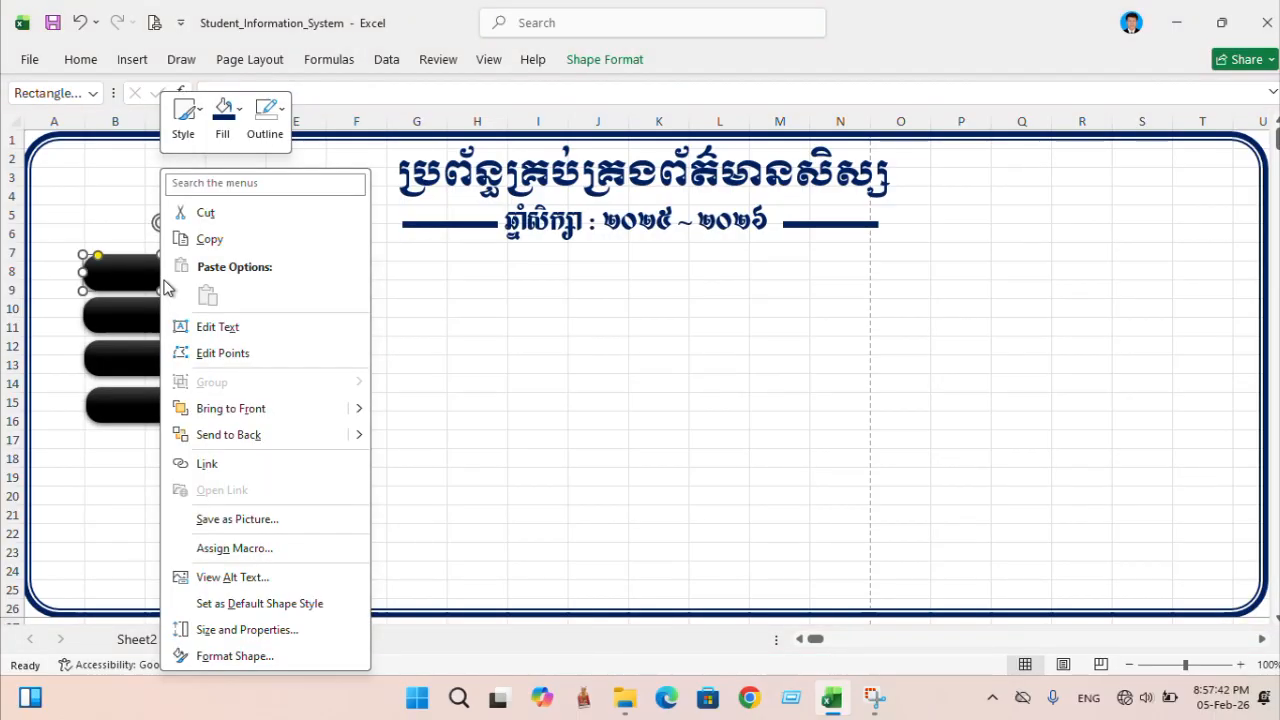
left_click(165, 280)
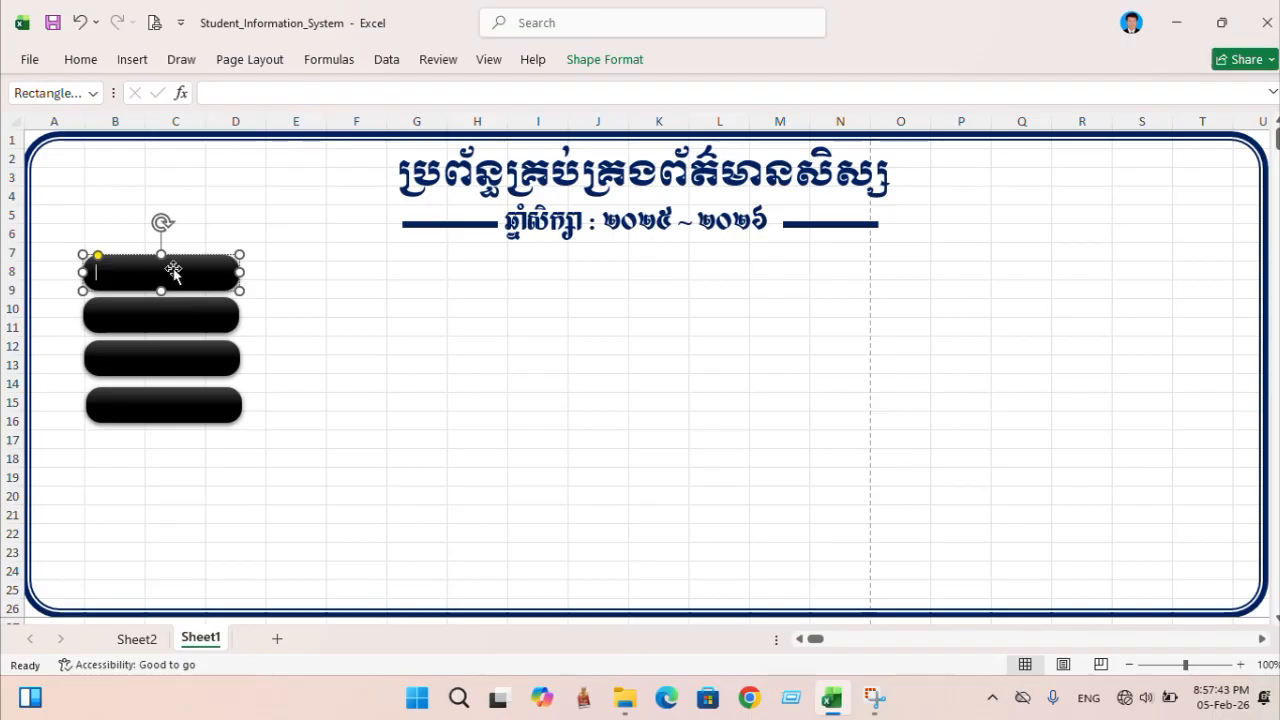
left_click(80, 61)
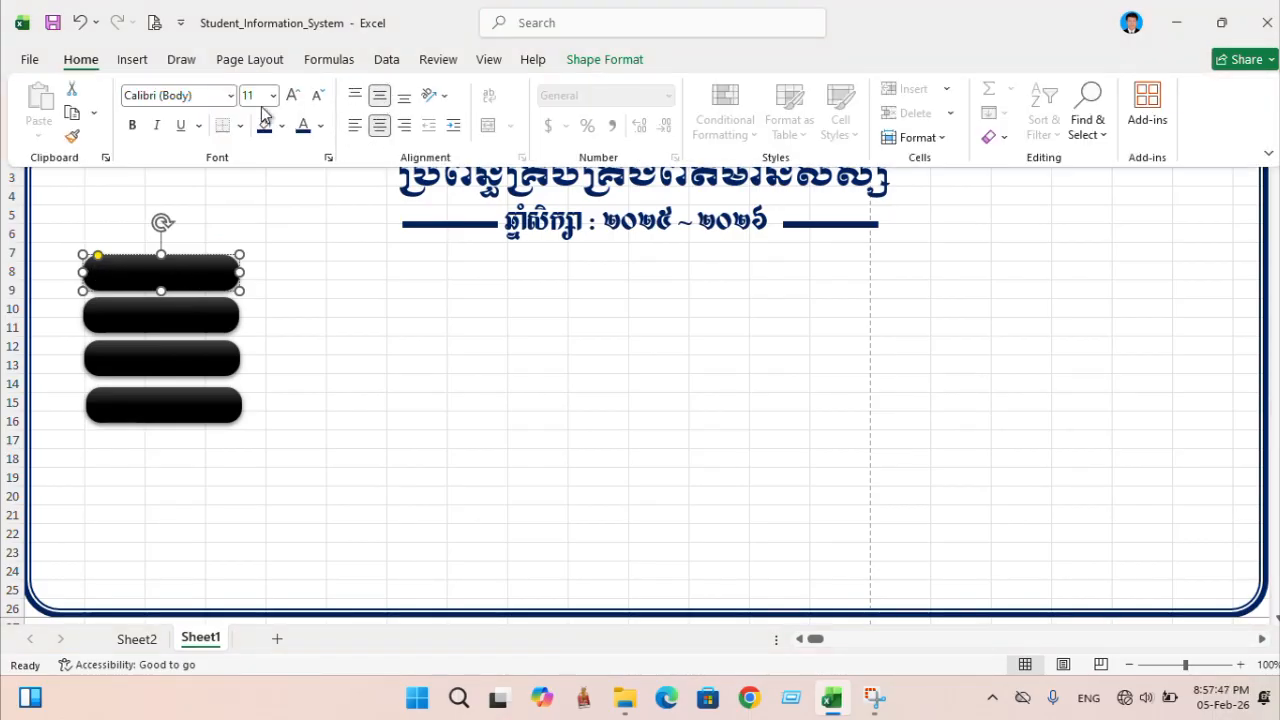
left_click(188, 94)
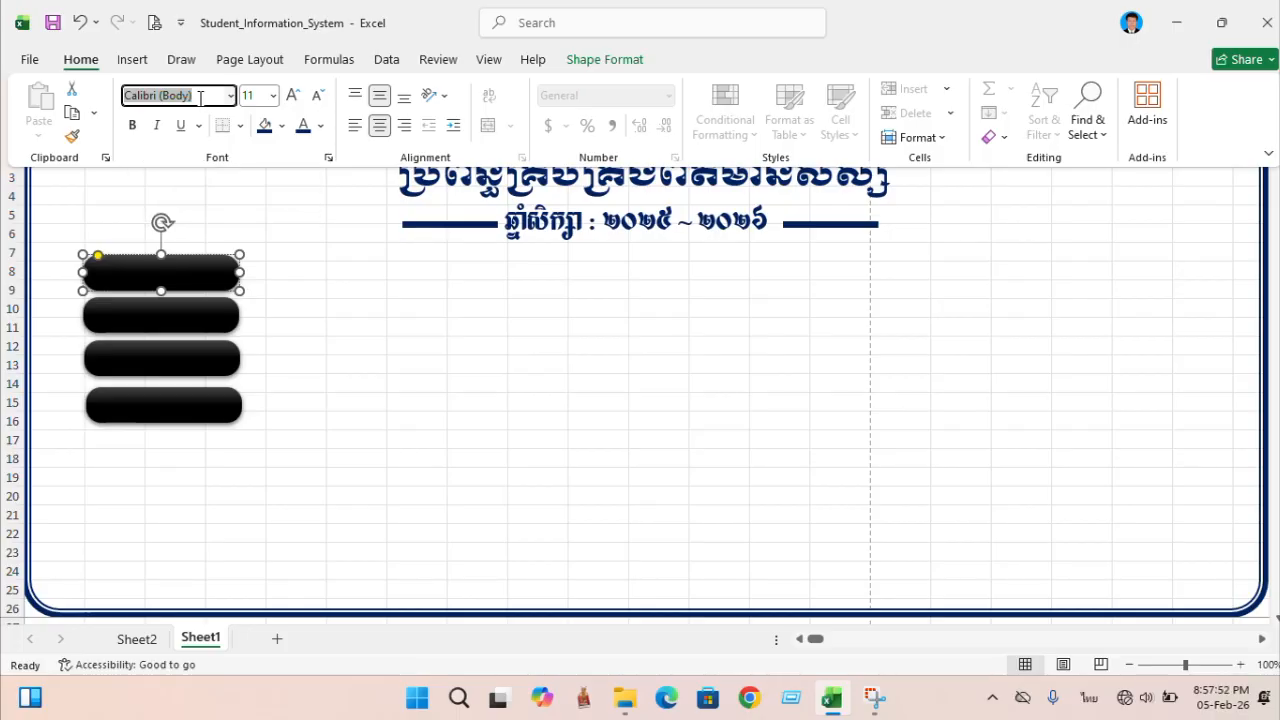
type("Khmer OS ")
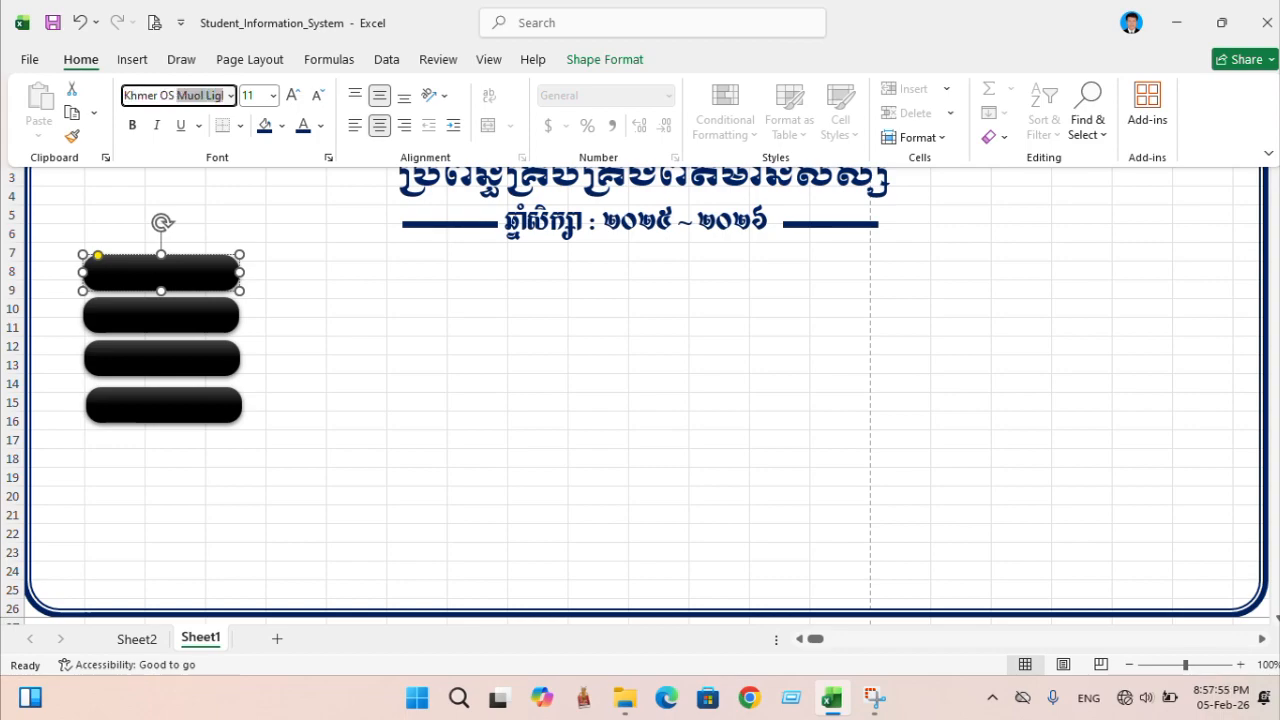
type("C")
key("Return")
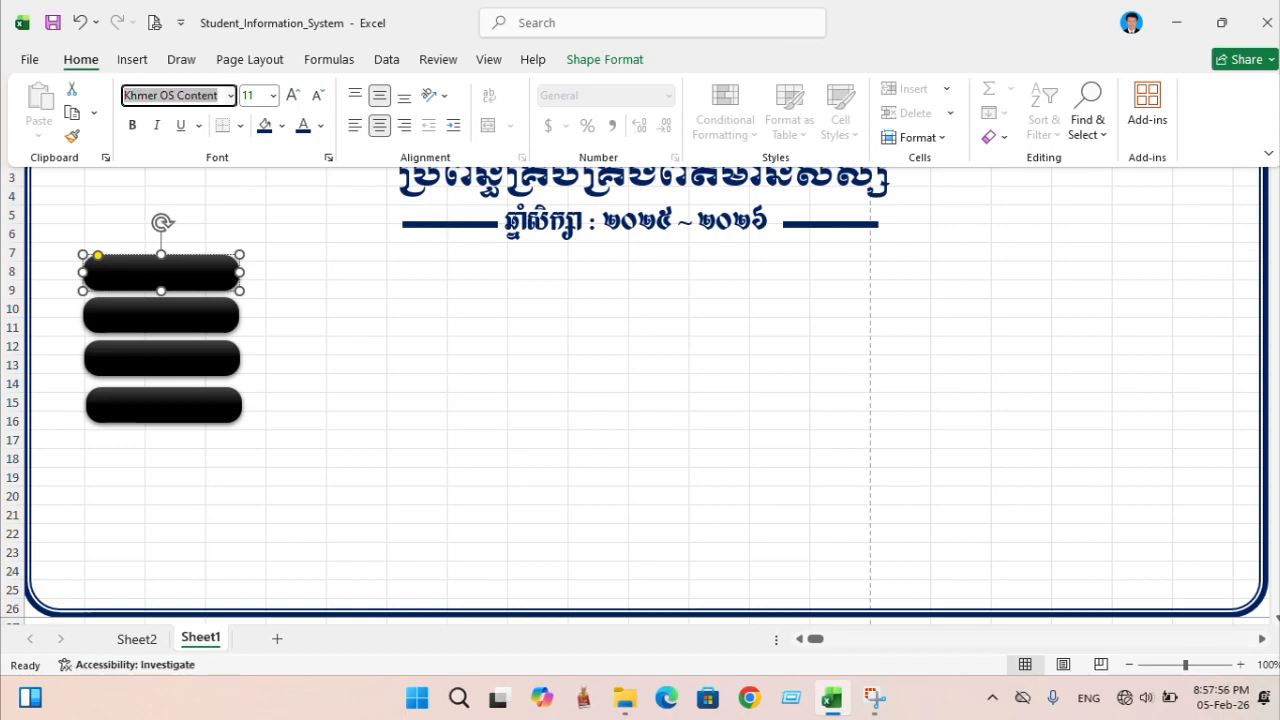
- Centre the text of the topmost black button horizontally and enter the Khmer label ព័ត៌មានគ្រូ
left_click(157, 285)
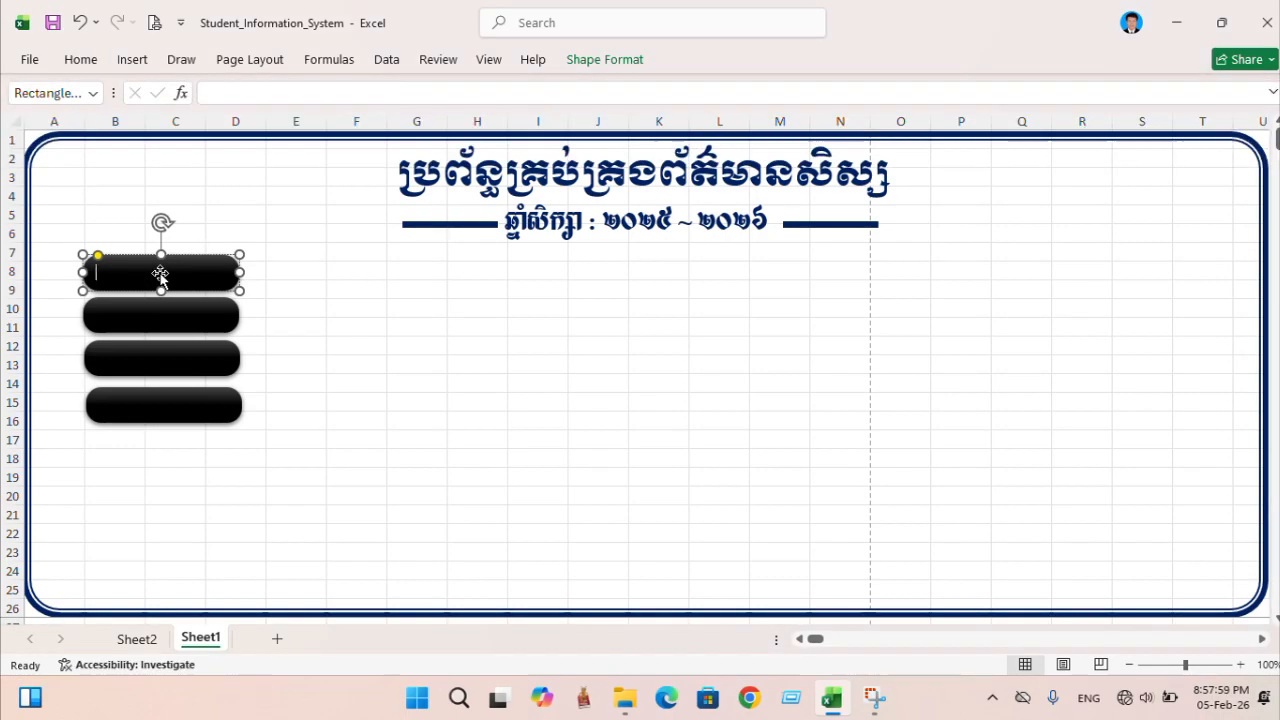
left_click(81, 60)
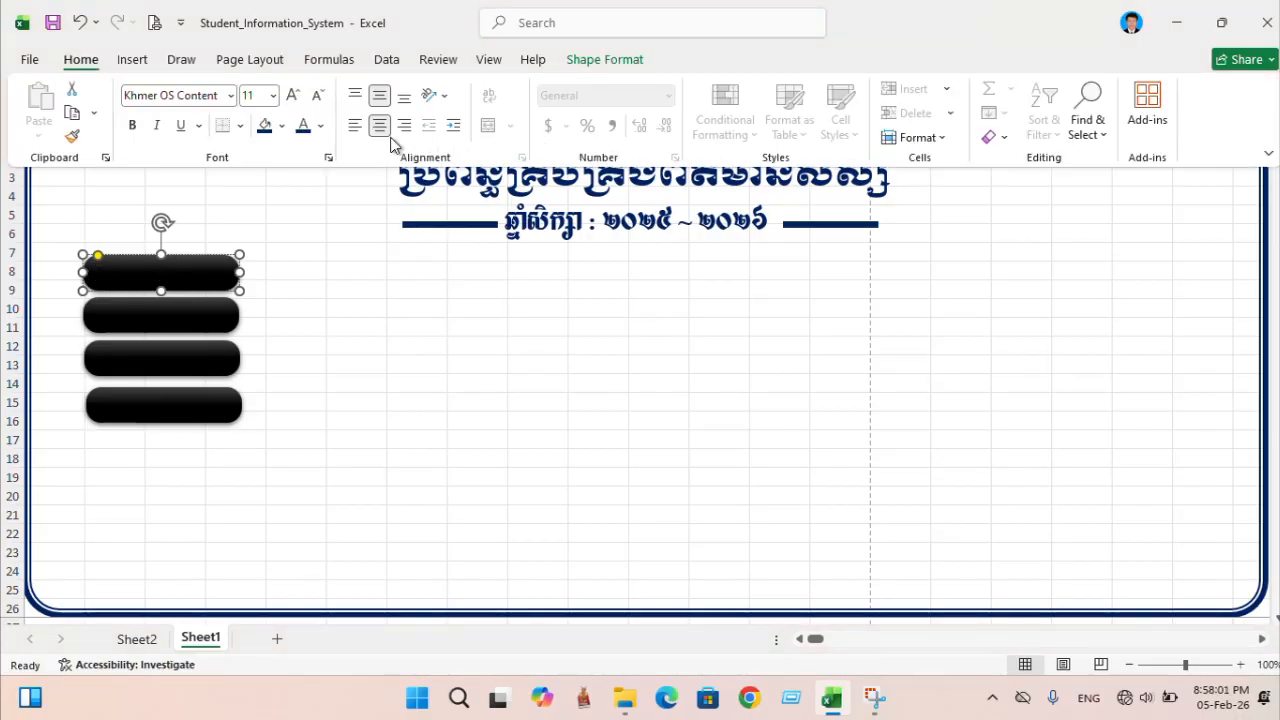
left_click(378, 127)
left_click(127, 280)
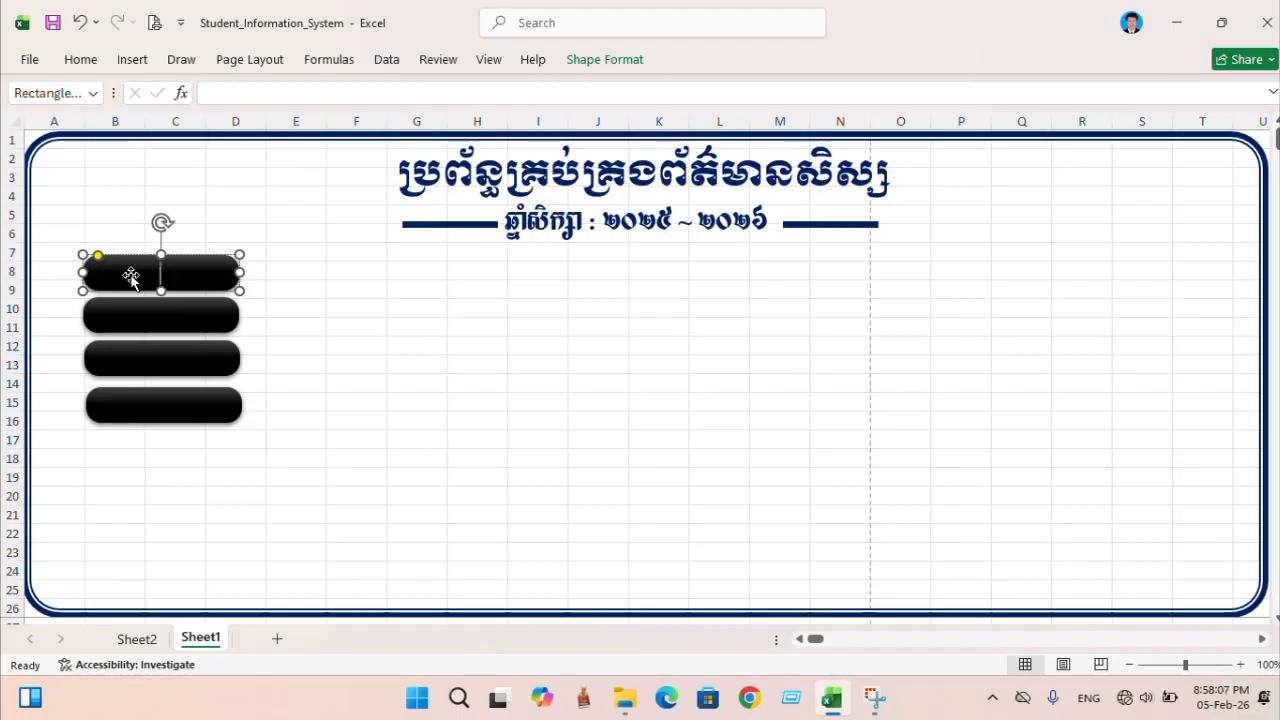
key("alt+shift")
type("ព័ត៌មានគ្រ")
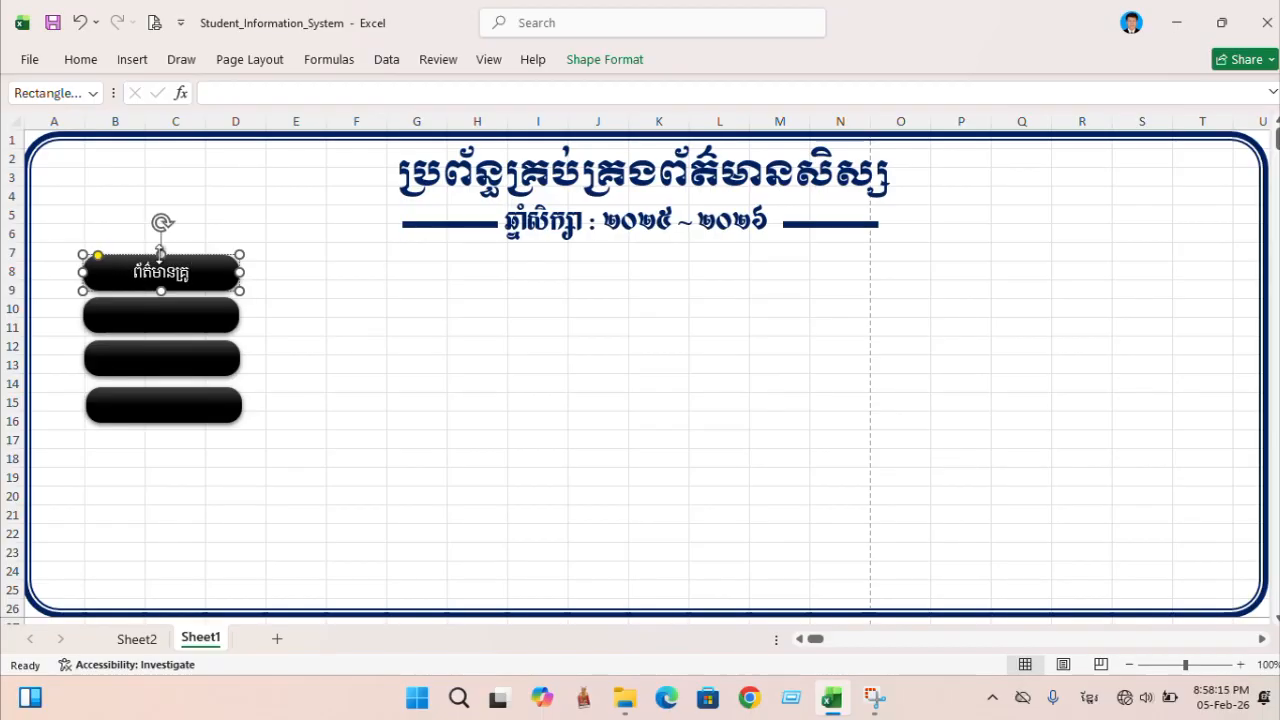
- Format the label ព័ត៌មានគ្រូ at size 12 in bold and deselect the button
key("shift+Left")
key("shift+Left")
key("shift+Left")
key("shift+Left")
key("shift+Left")
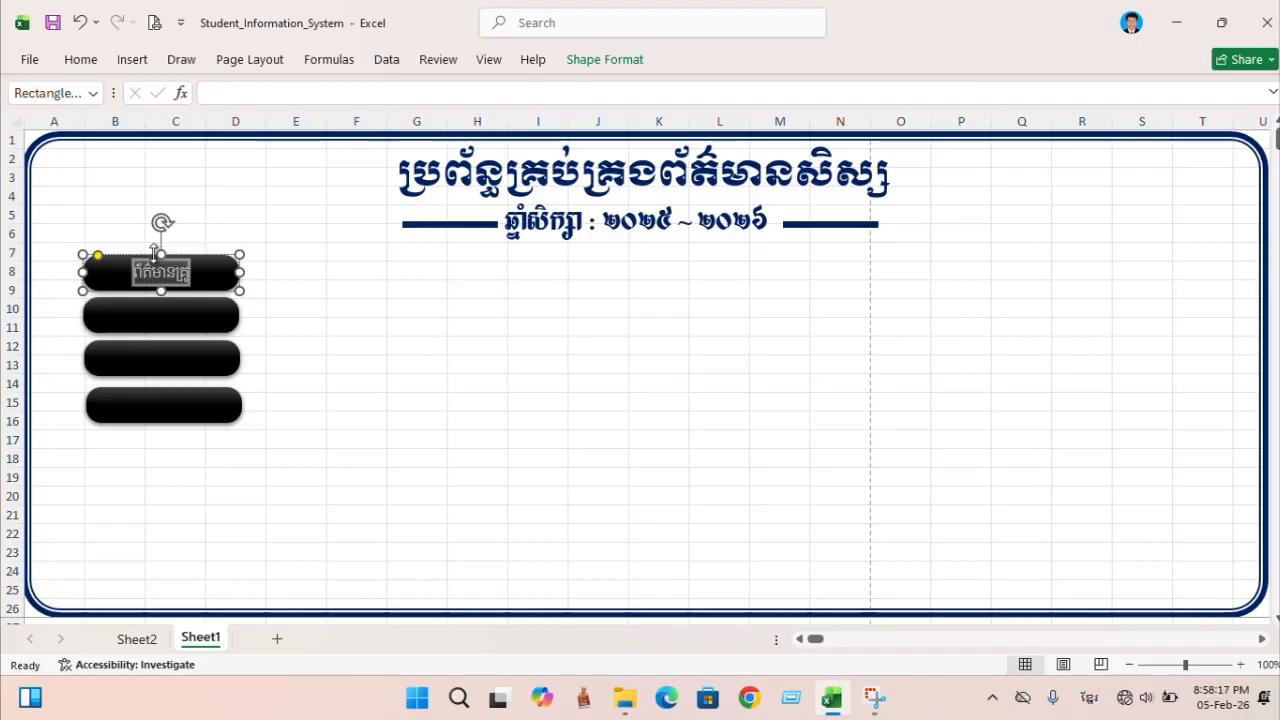
left_click(80, 59)
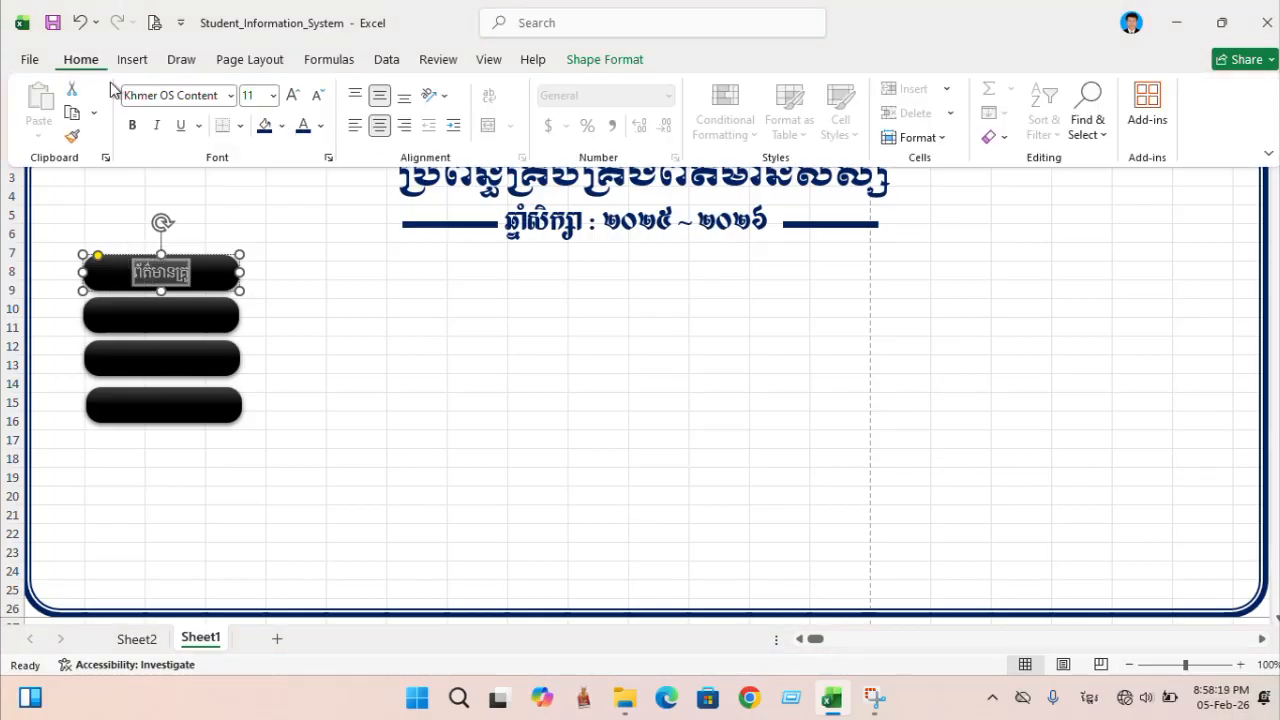
left_click(293, 96)
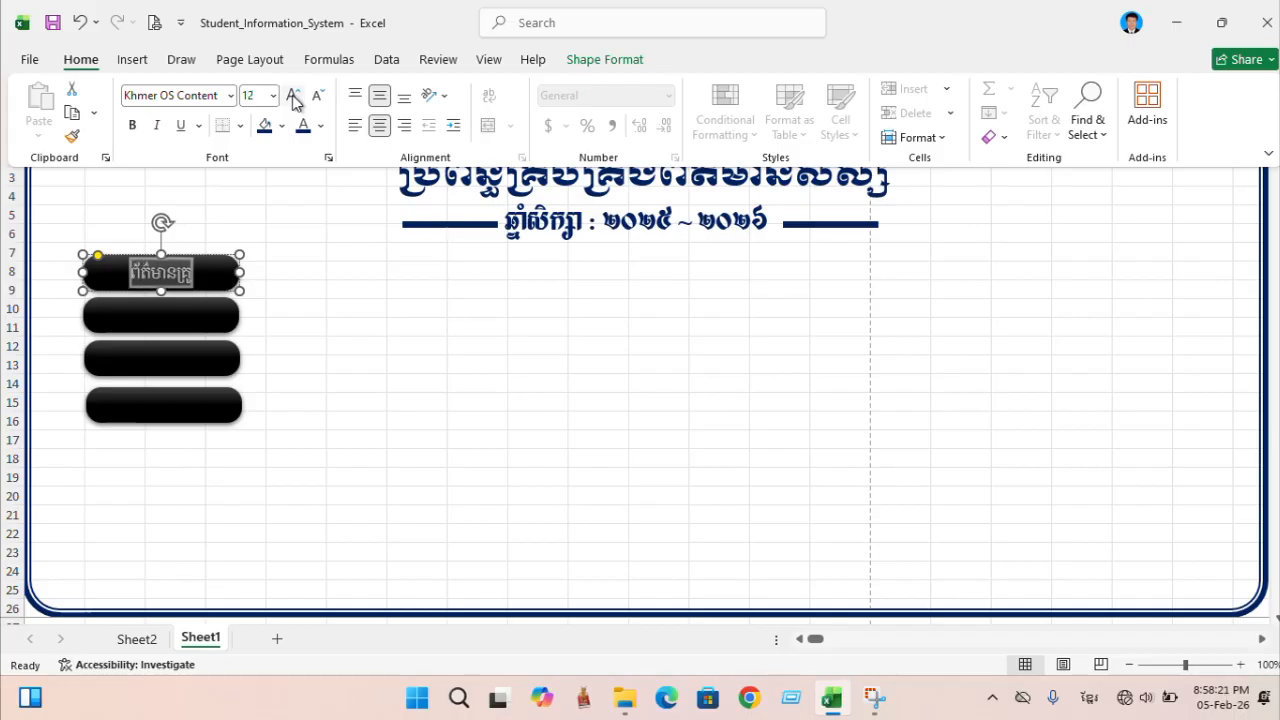
left_click(132, 125)
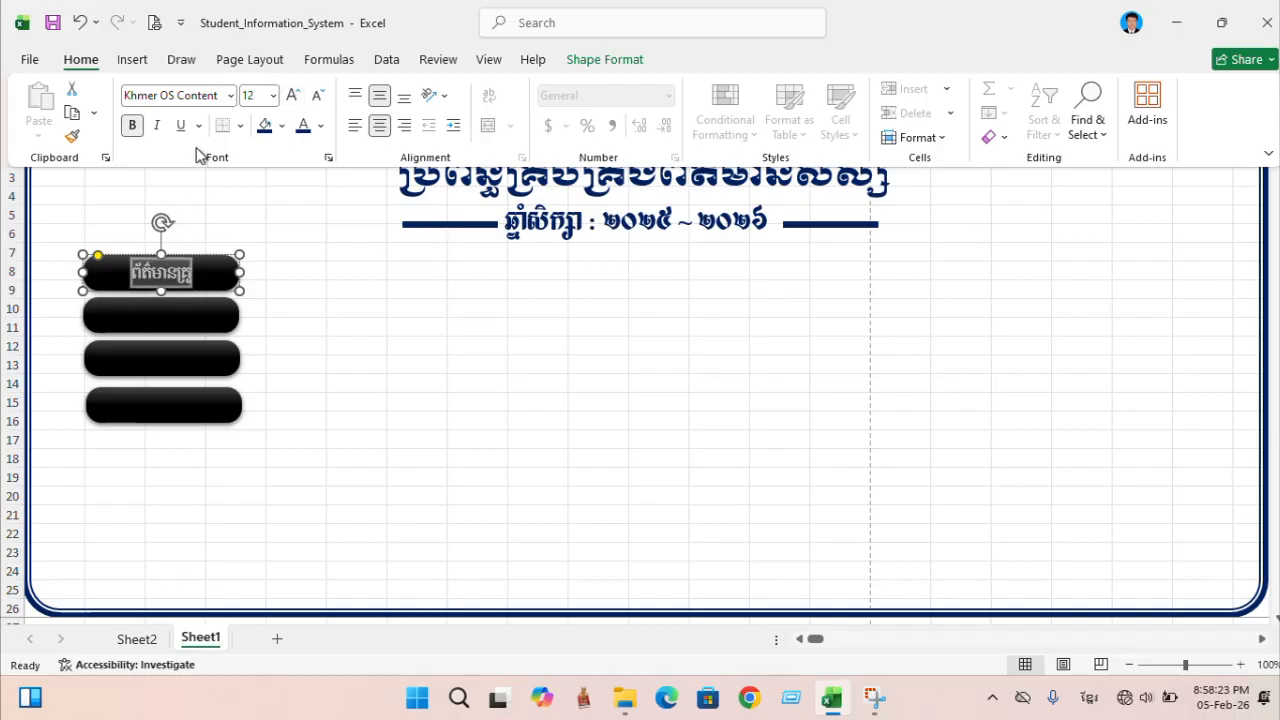
left_click(253, 323)
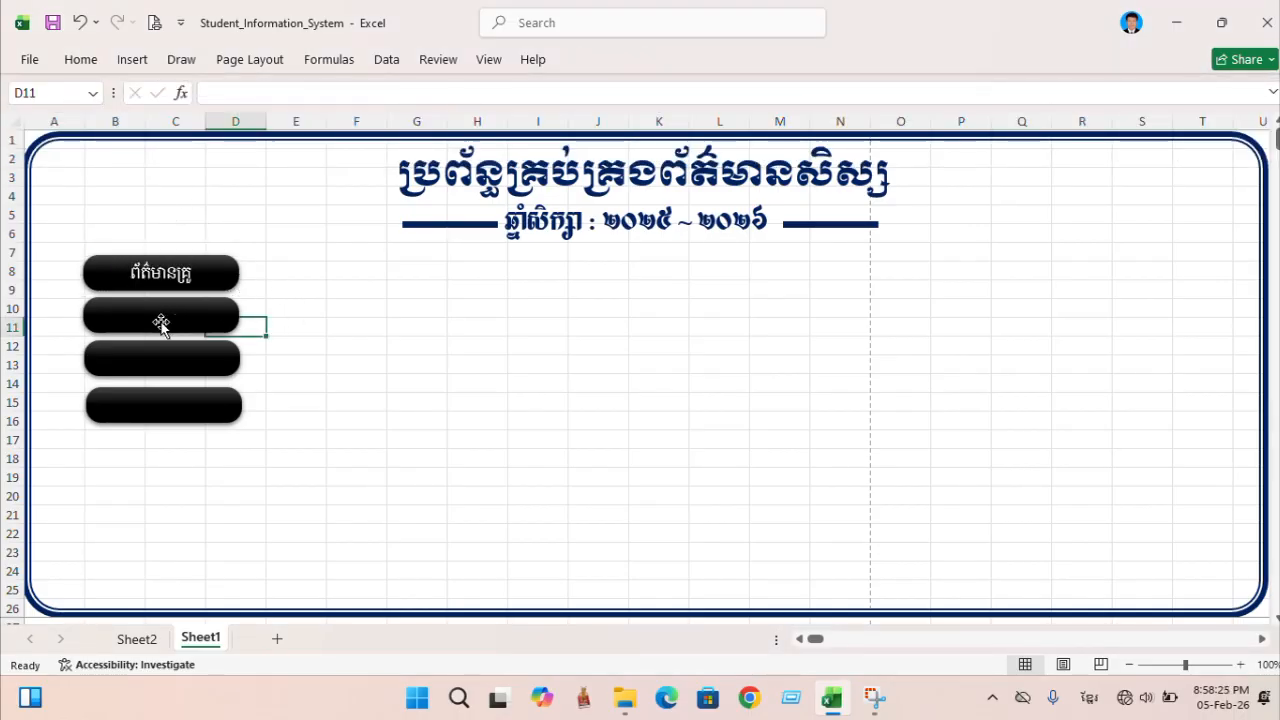
left_click(356, 289)
- Delete the three blank black buttons below the labelled one
left_click(166, 323)
key("Delete")
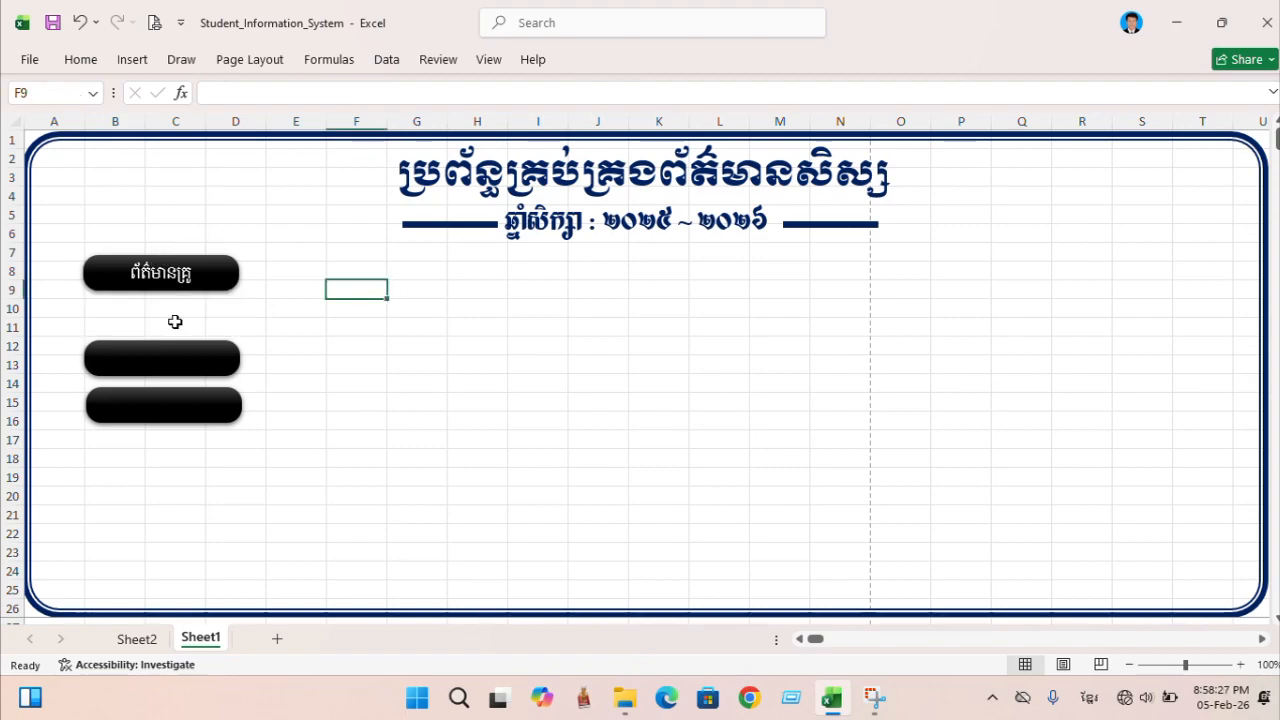
left_click(172, 361)
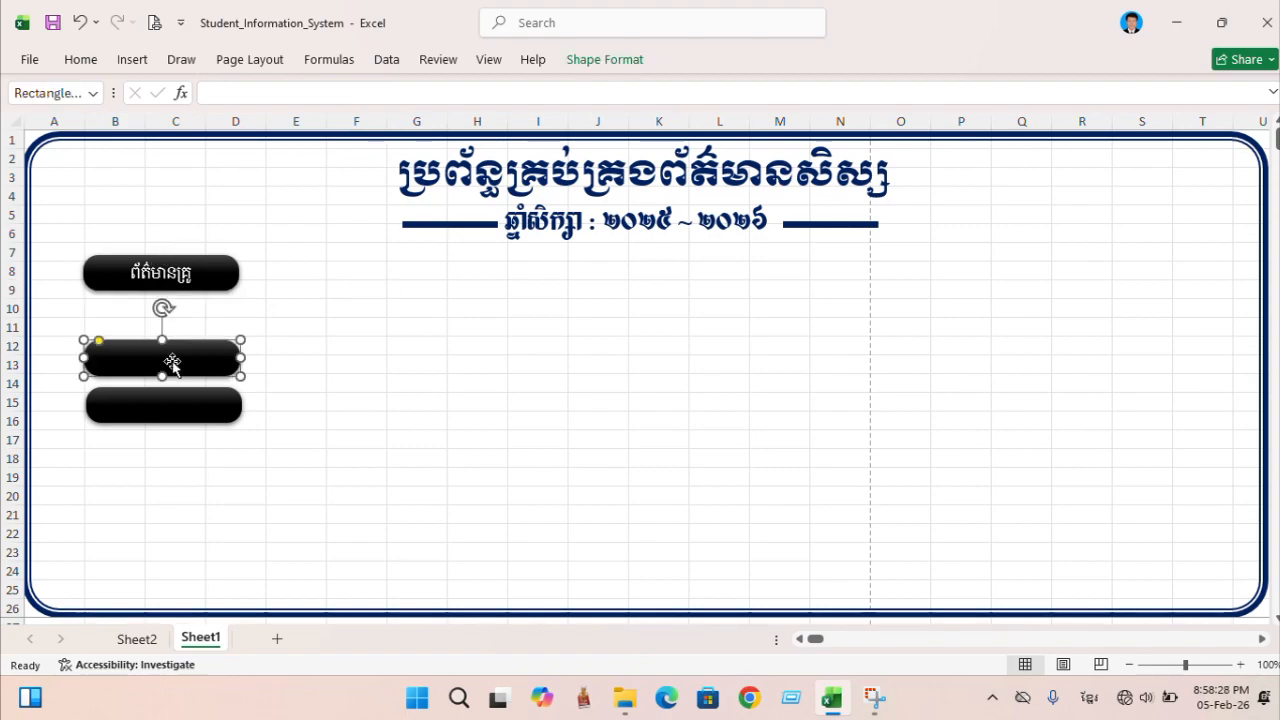
key("Delete")
left_click(182, 408)
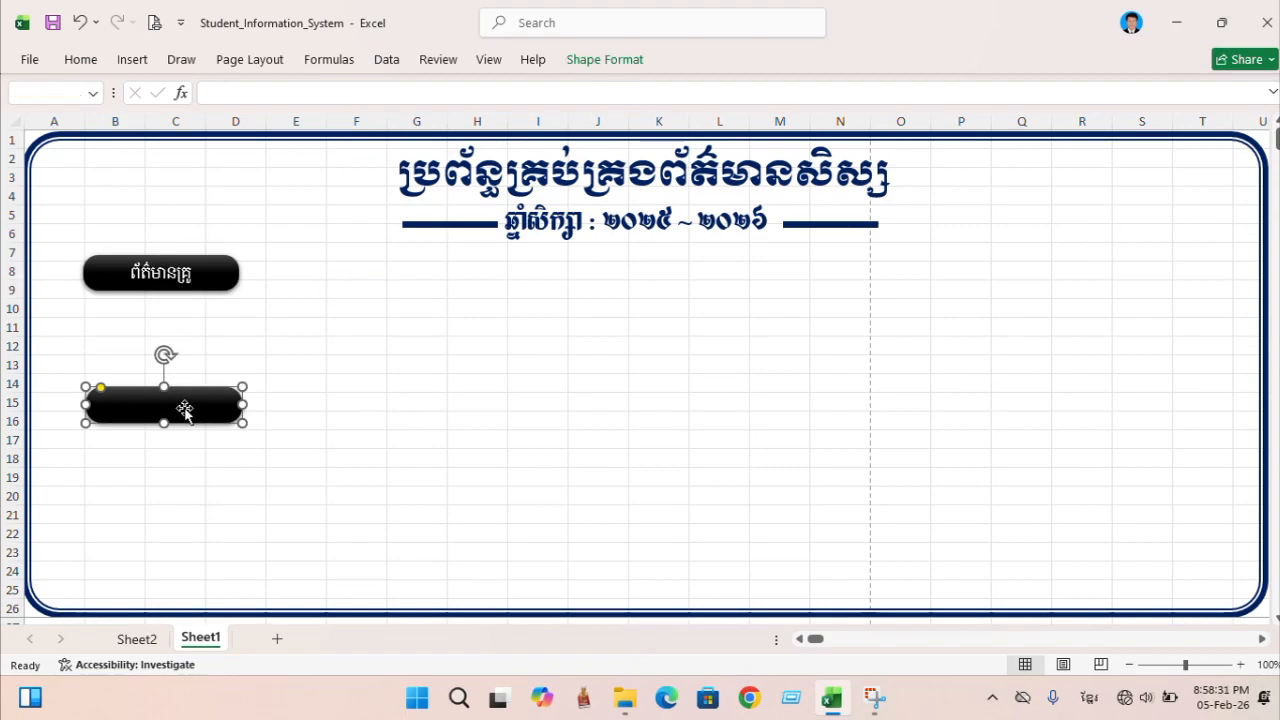
key("Delete")
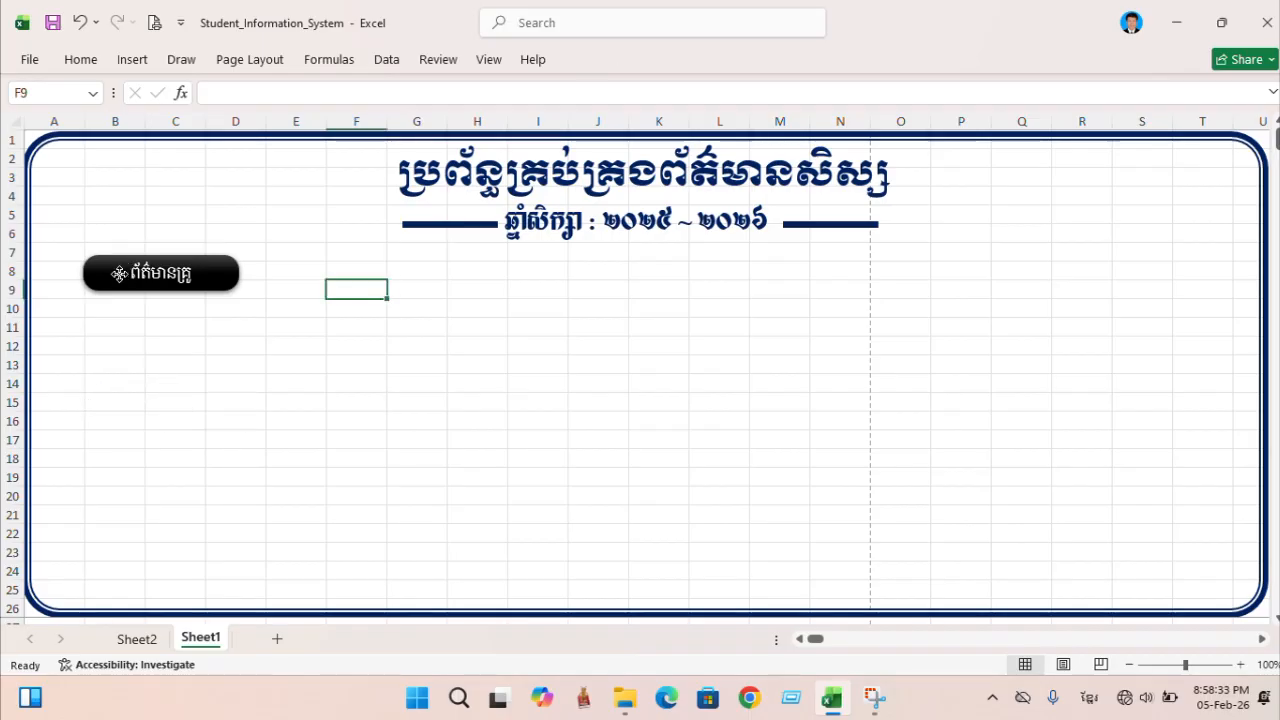
- Place a copy of the labelled black button directly below it at rows 10 to 12 and change its label to ព័ត៌មានសិស្ស
left_click(118, 273)
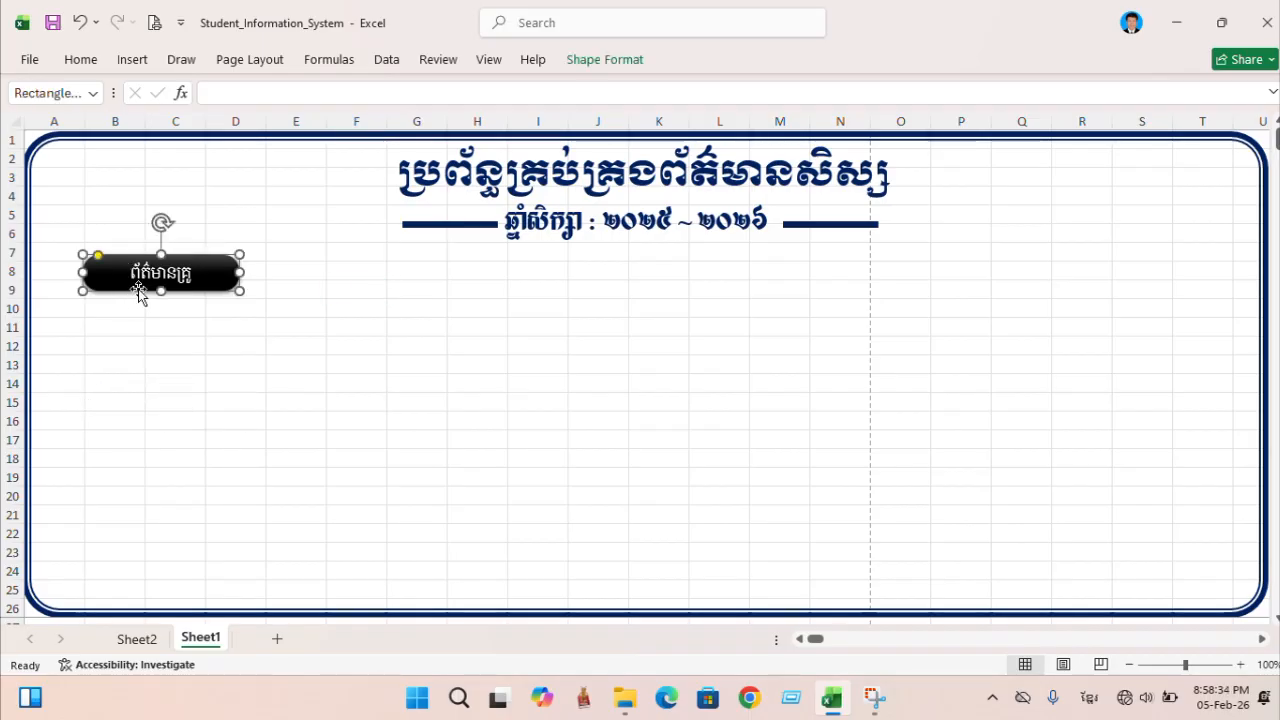
left_click_drag(139, 292, 209, 322)
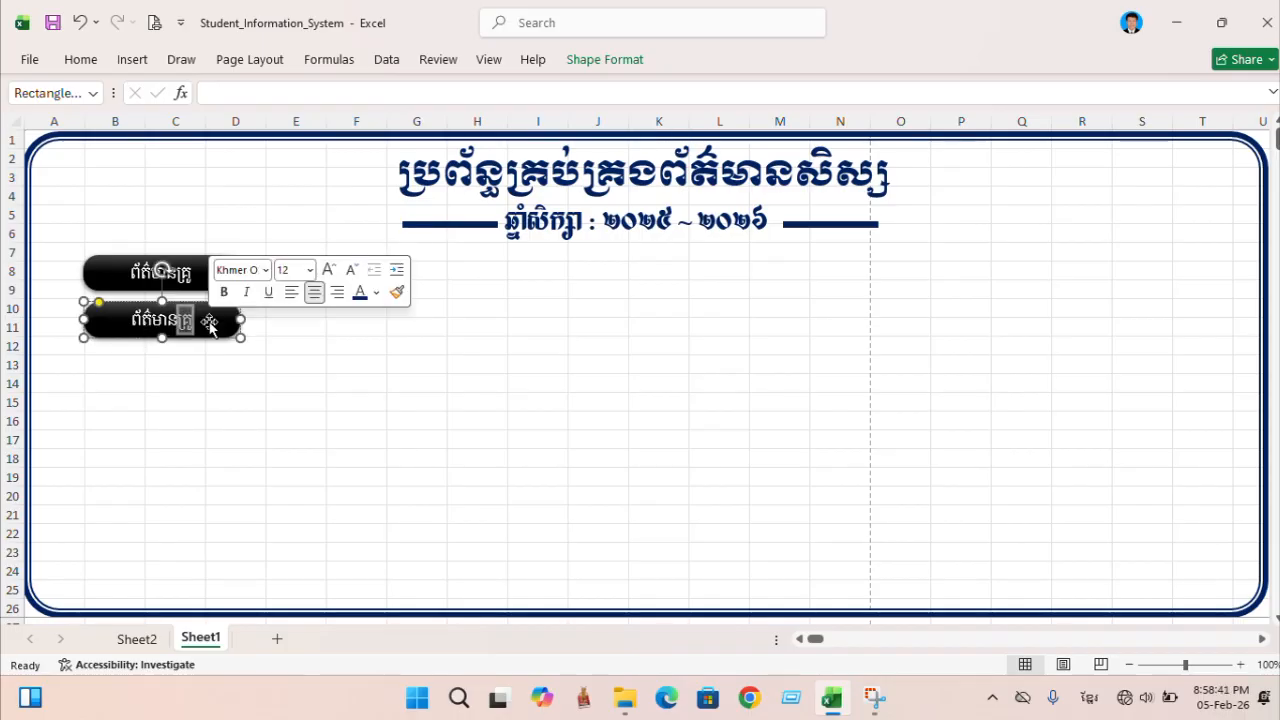
type("សិស្ស")
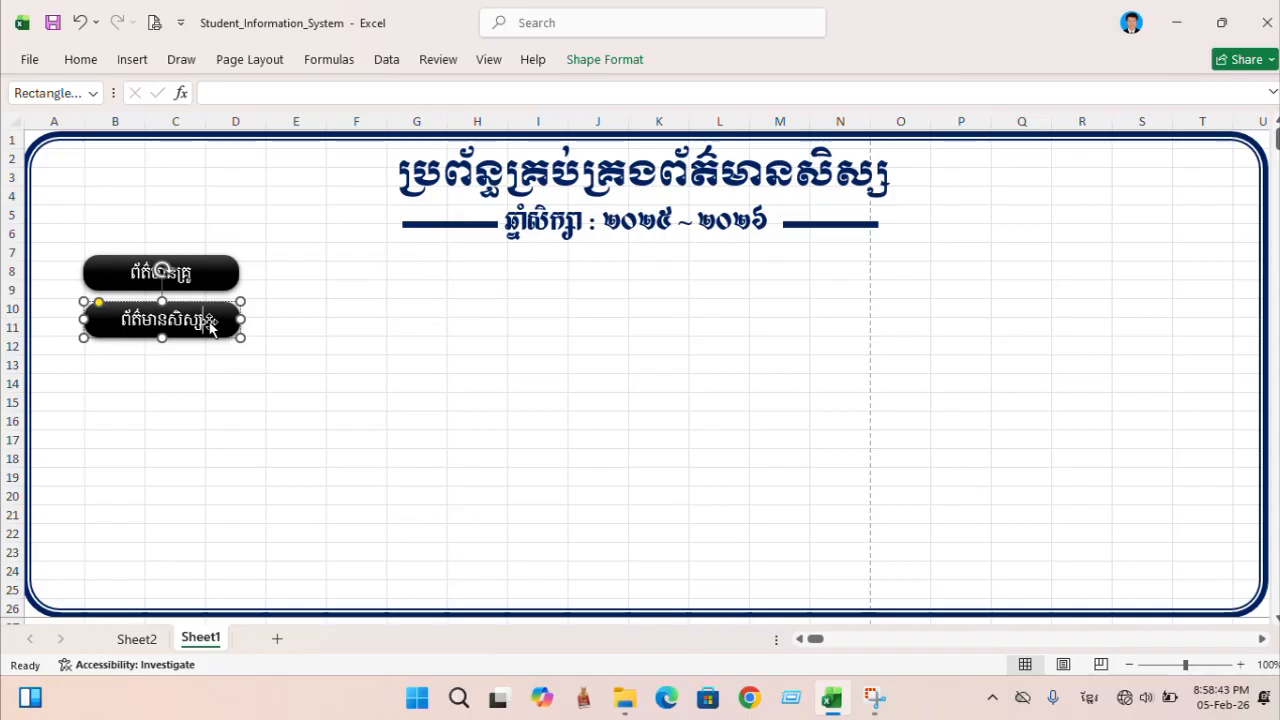
- Place a copy of the ព័ត៌មានសិស្ស button directly below it at rows 12 to 14 and clear its label
left_click(271, 387)
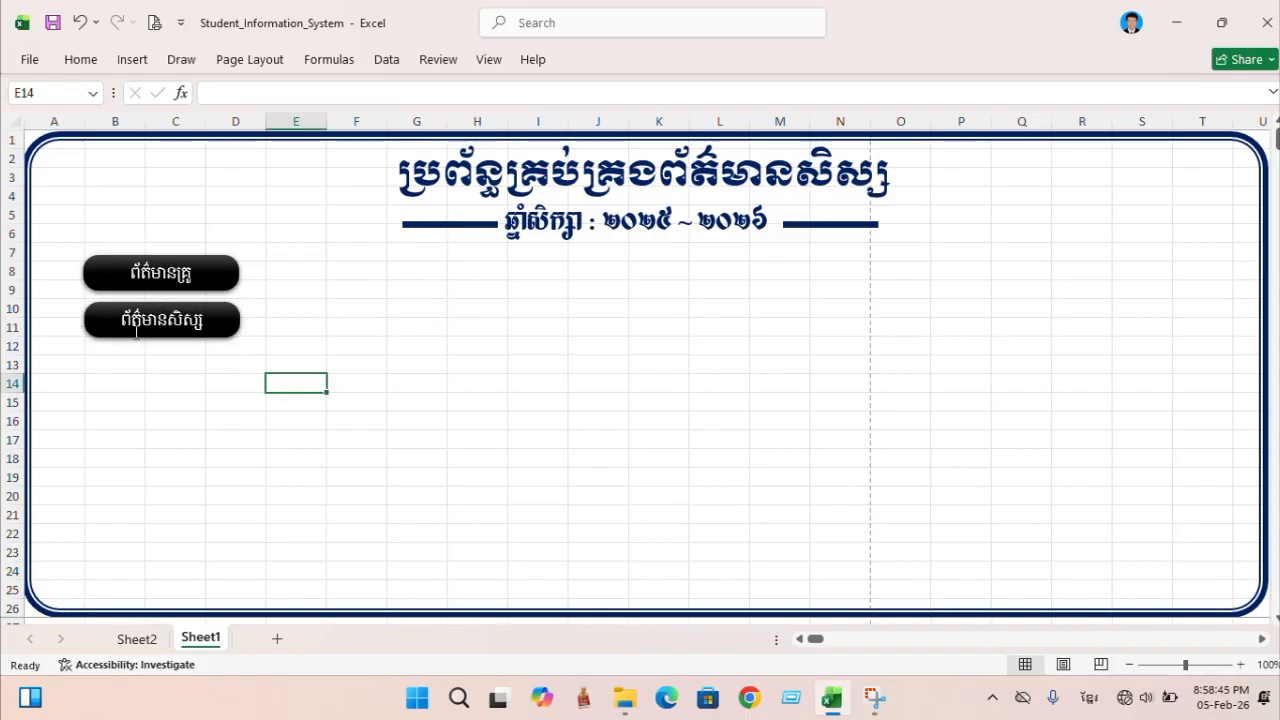
left_click(142, 333)
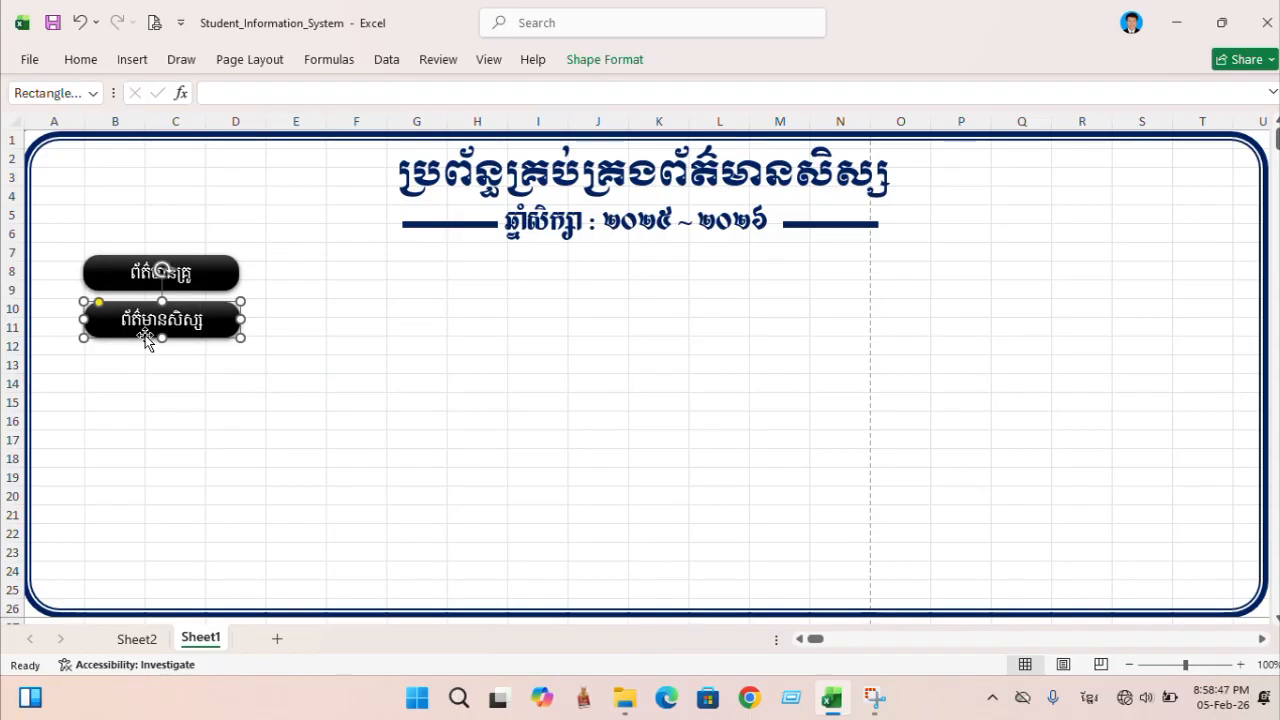
left_click_drag(143, 335, 150, 395)
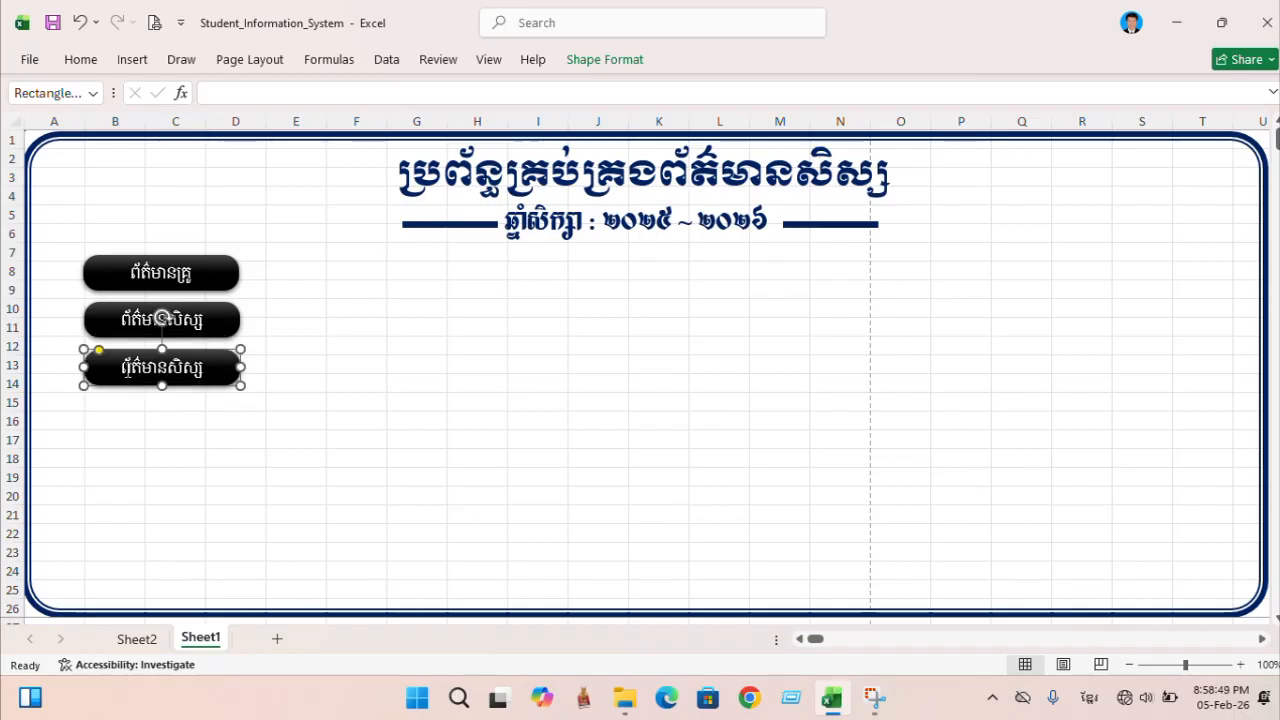
double_click(124, 368)
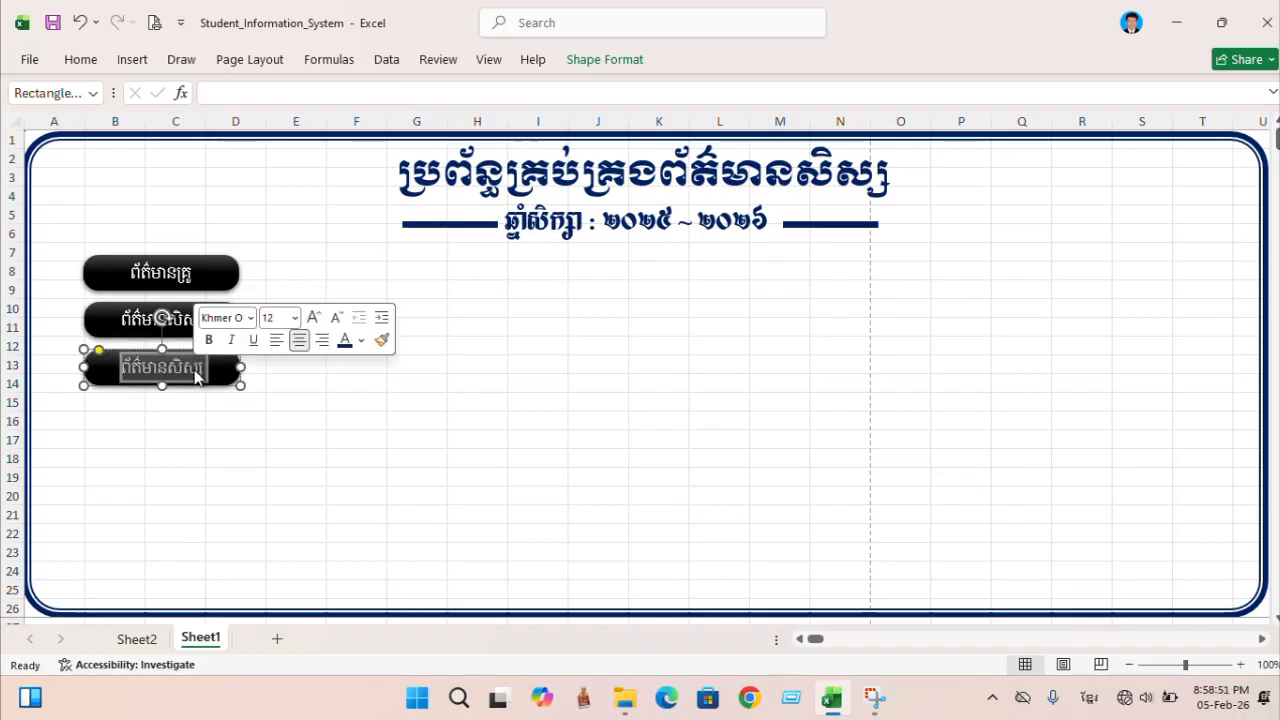
key("Delete")
left_click(389, 430)
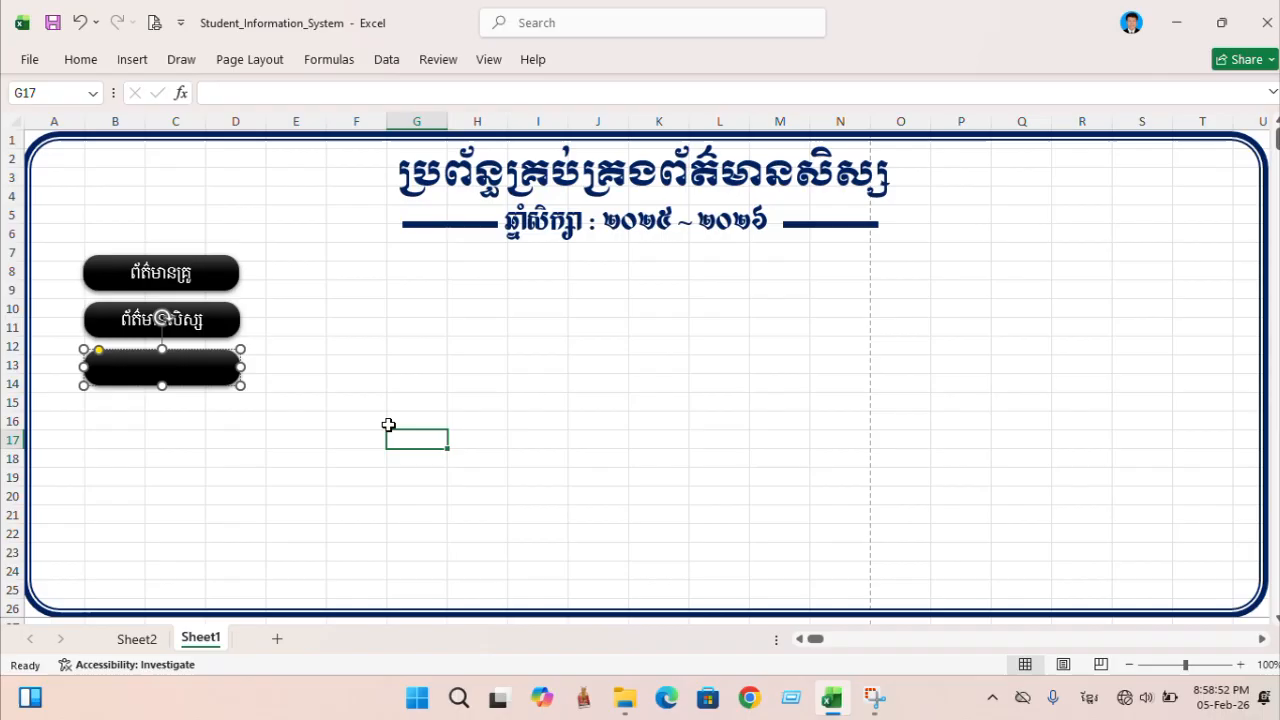
left_click(543, 403)
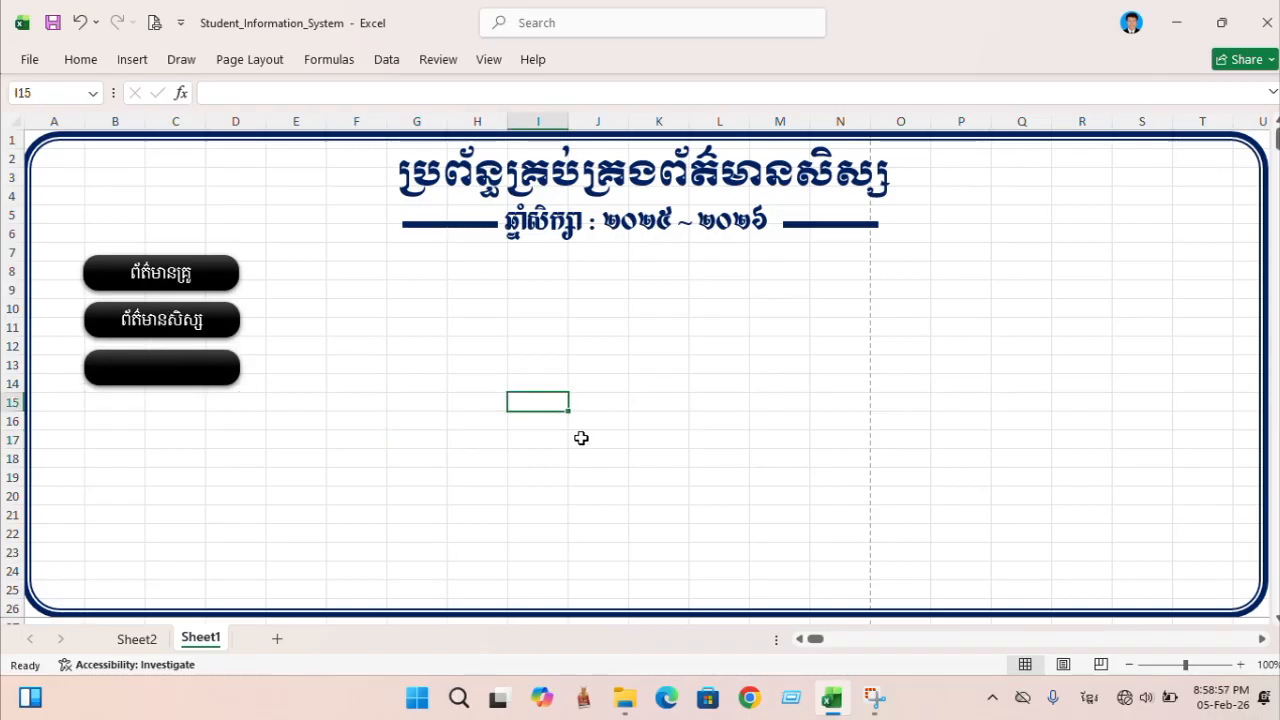
- Set the print area to the full columns spanned by the dashboard frame, starting at column A
left_click_drag(54, 121, 1229, 86)
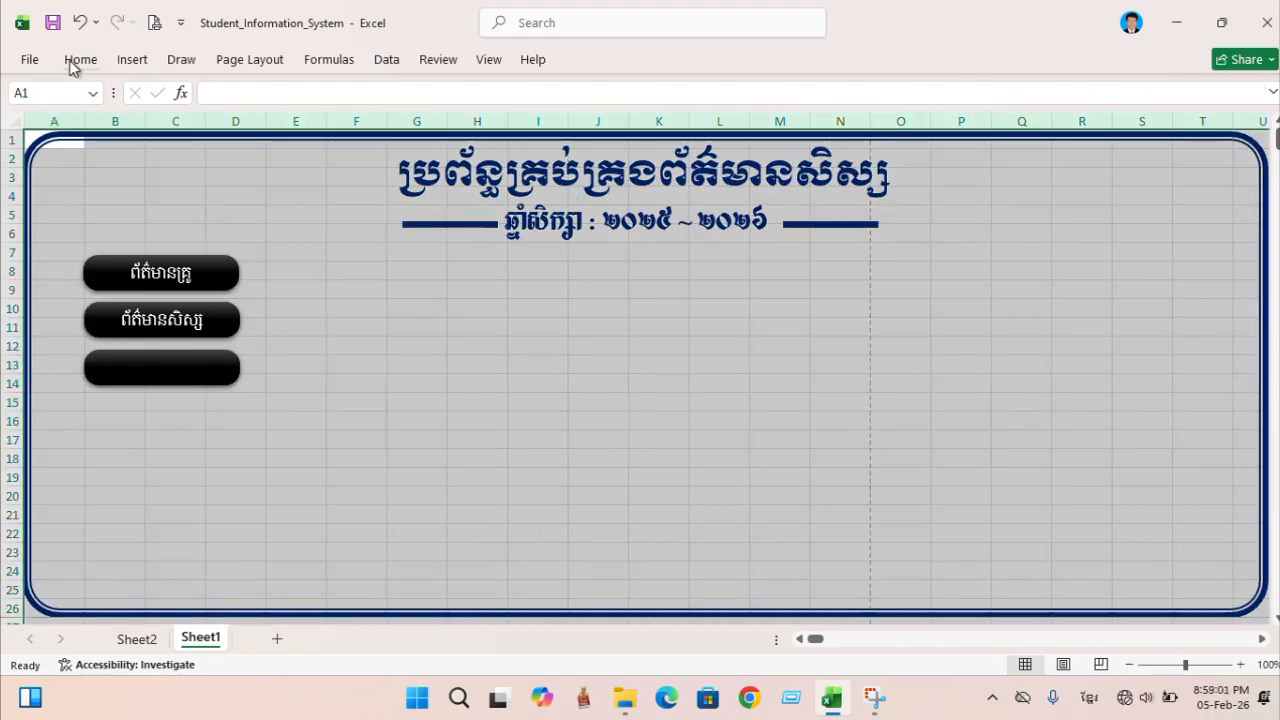
left_click(245, 61)
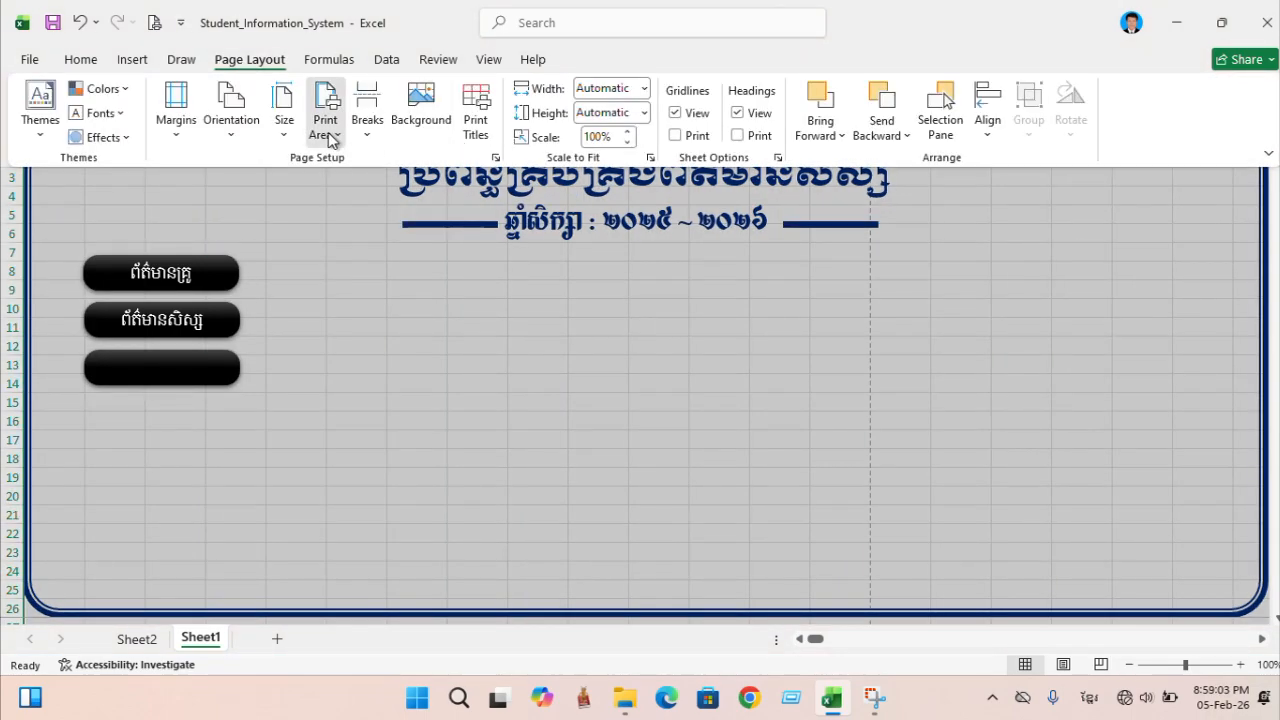
left_click(330, 138)
left_click(346, 163)
left_click(1142, 327)
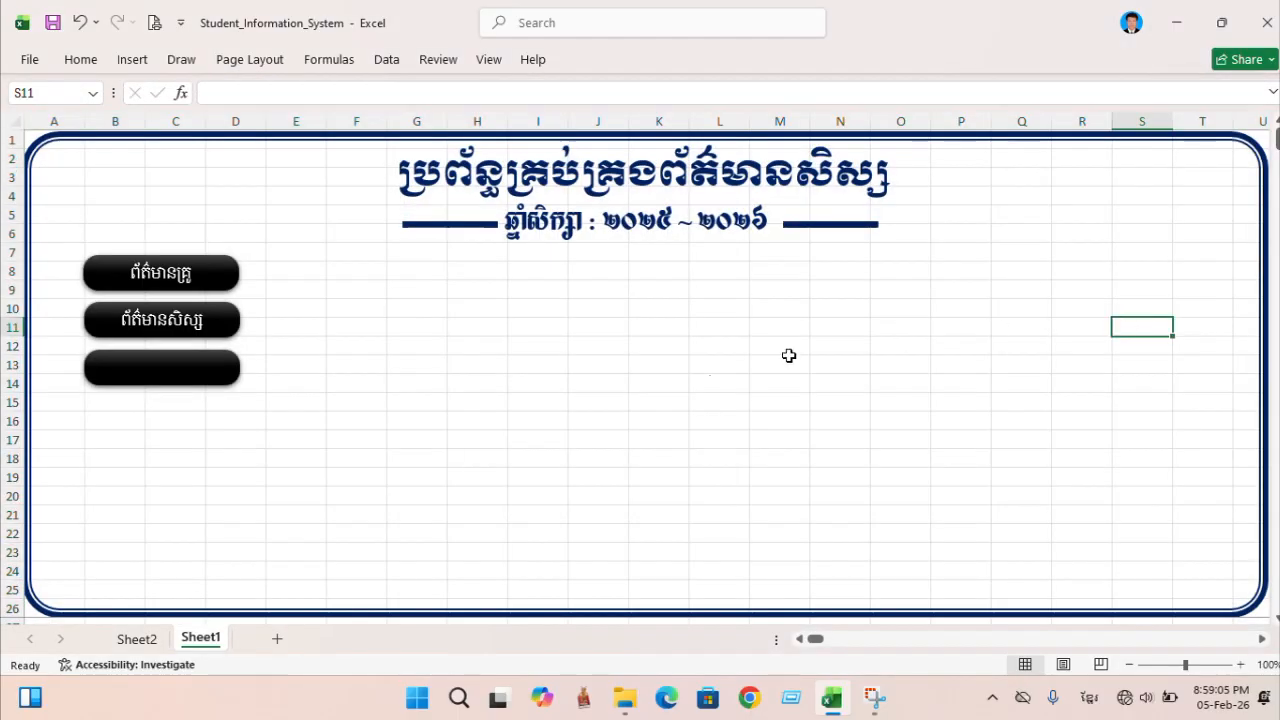
left_click(462, 440)
left_click(297, 286)
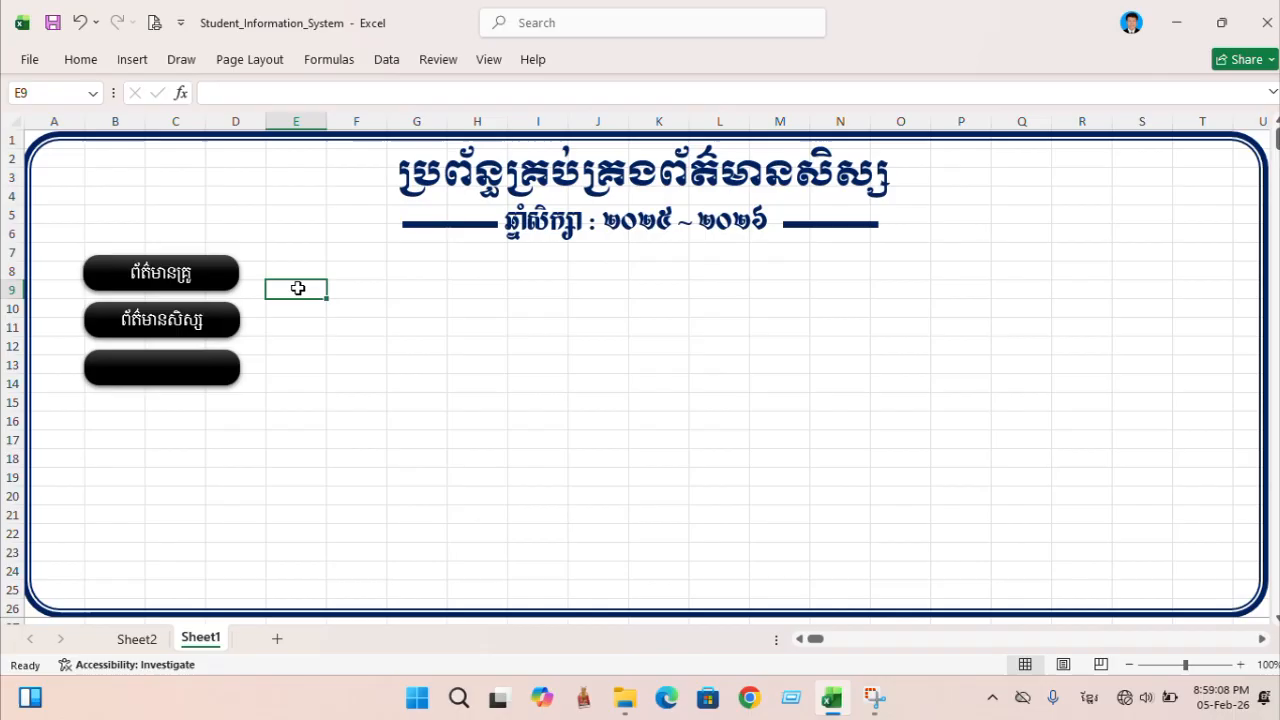
left_click(200, 274)
left_click(334, 291)
left_click(283, 314)
left_click(209, 322)
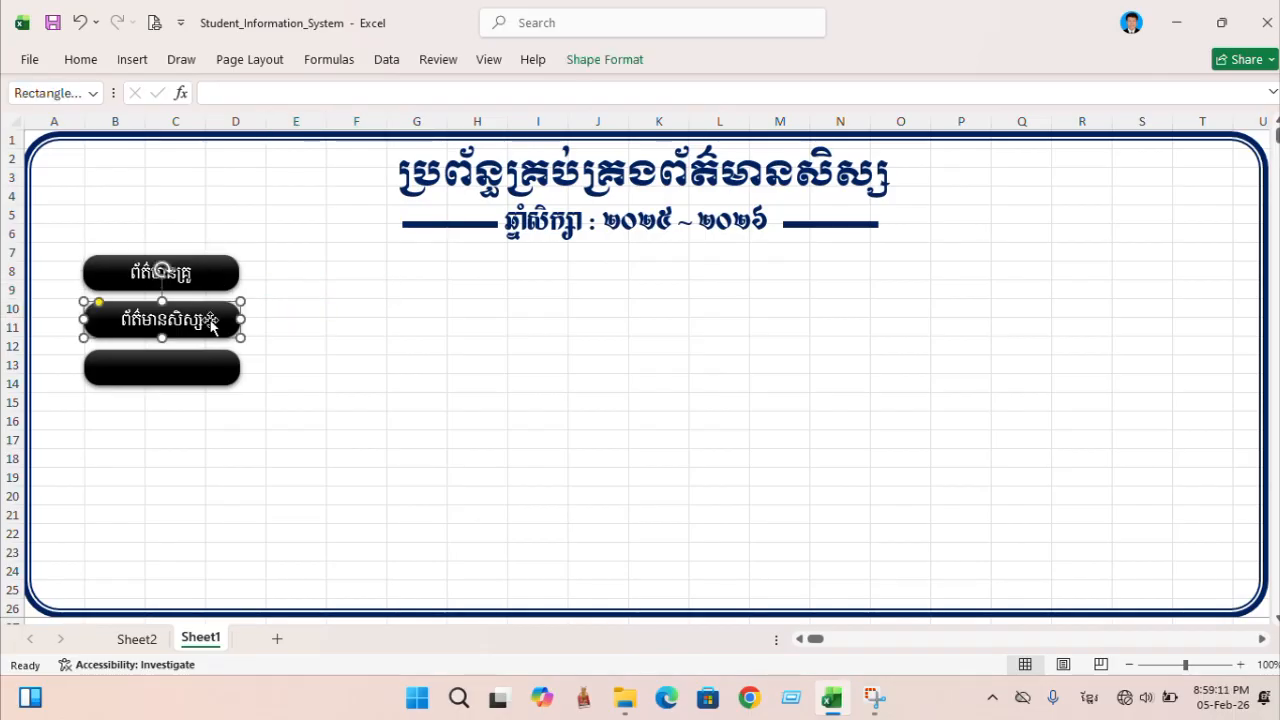
left_click(200, 277)
left_click(355, 330)
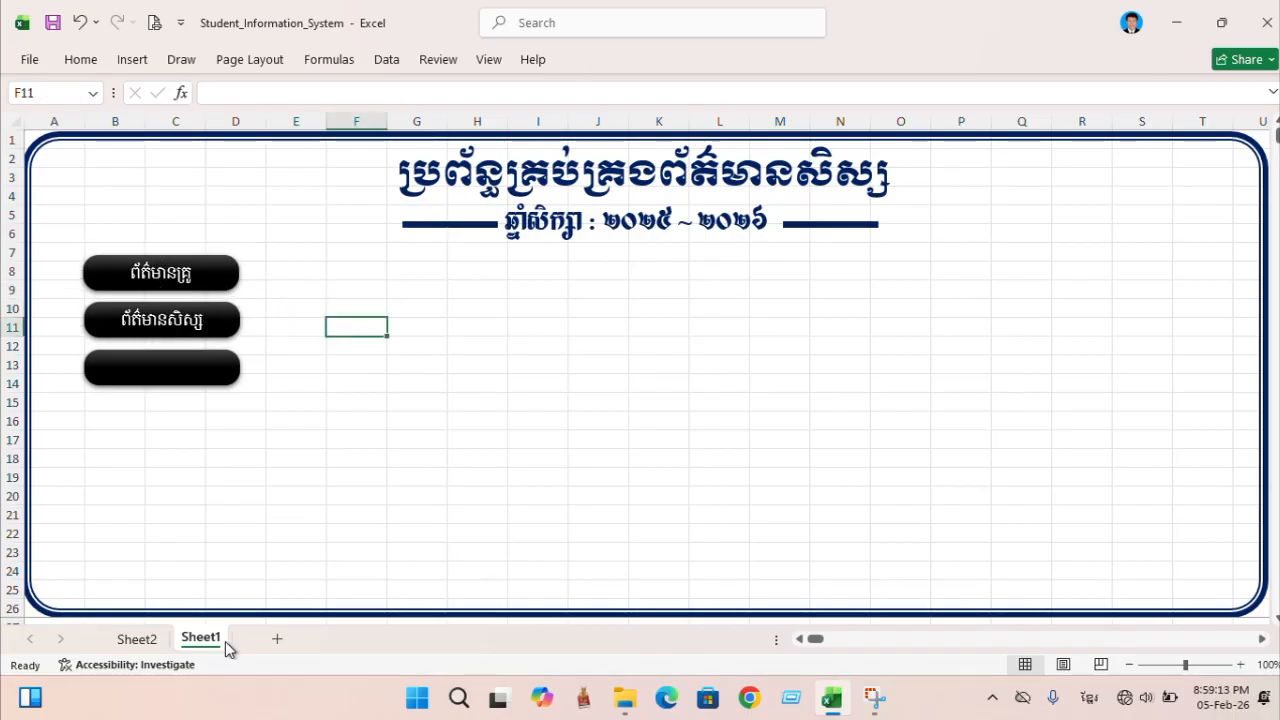
- Rename Sheet1 as Home
right_click(206, 646)
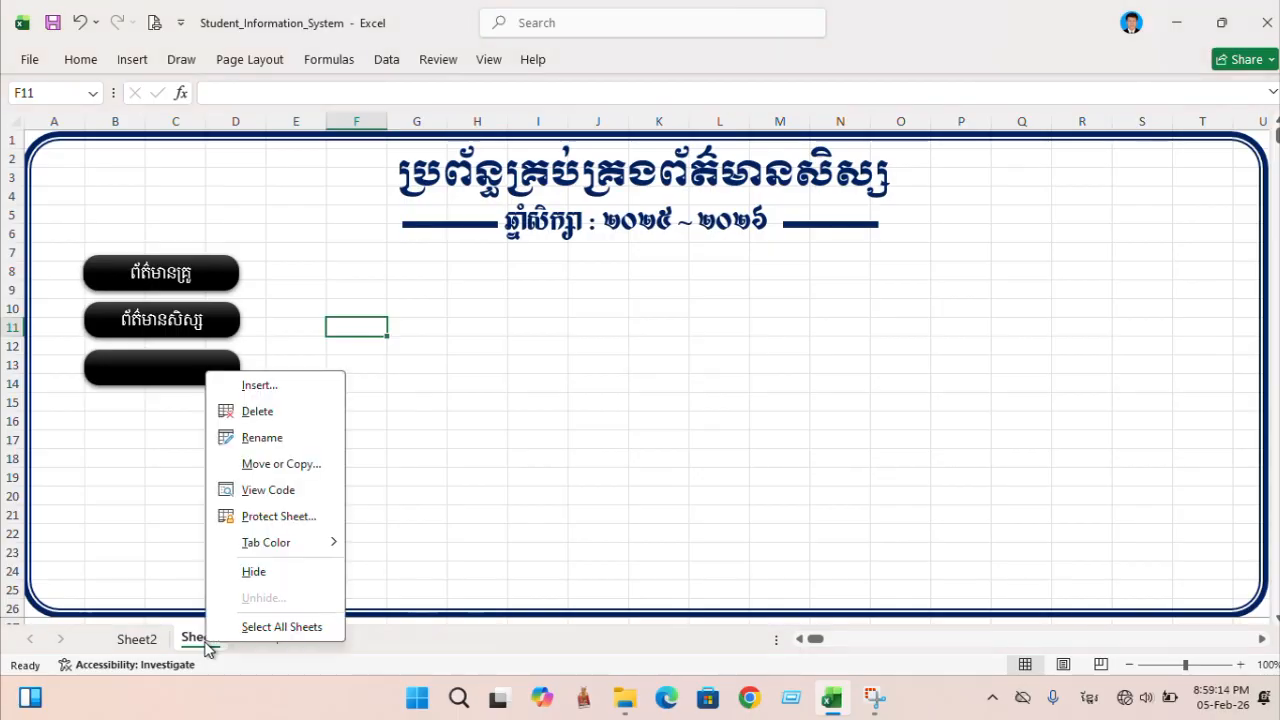
left_click(250, 437)
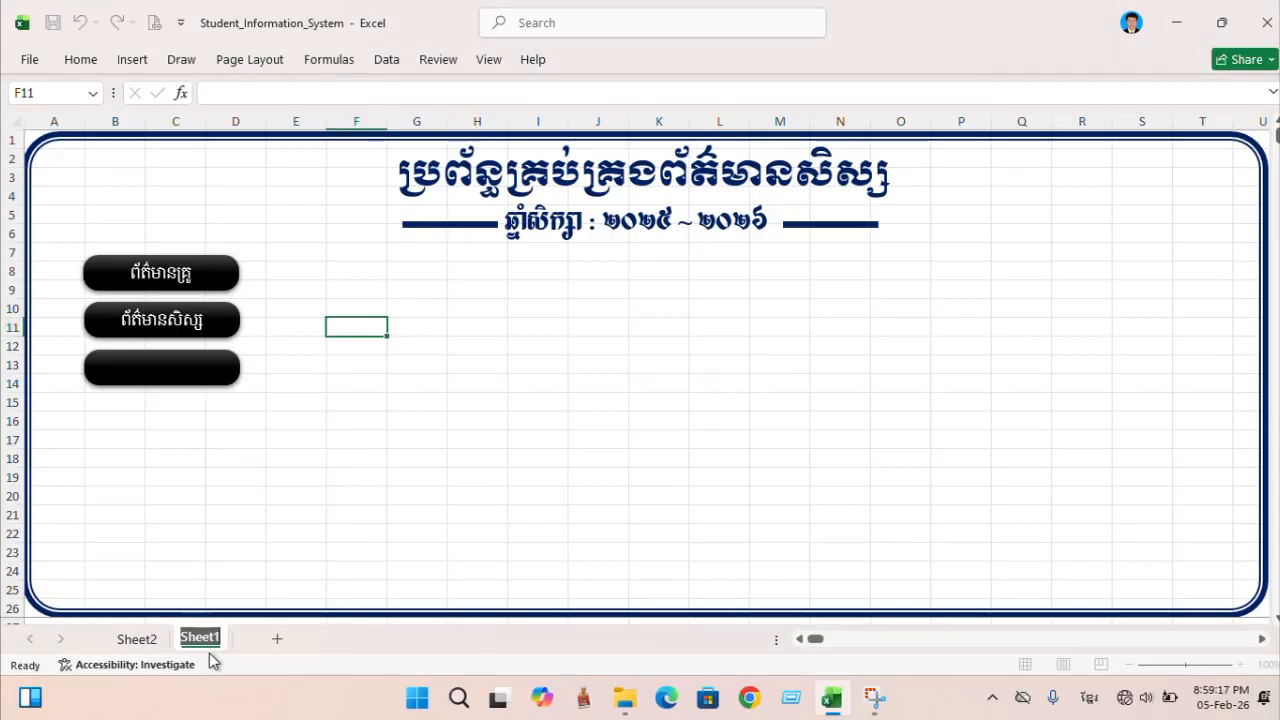
type("ទ")
key("BackSpace")
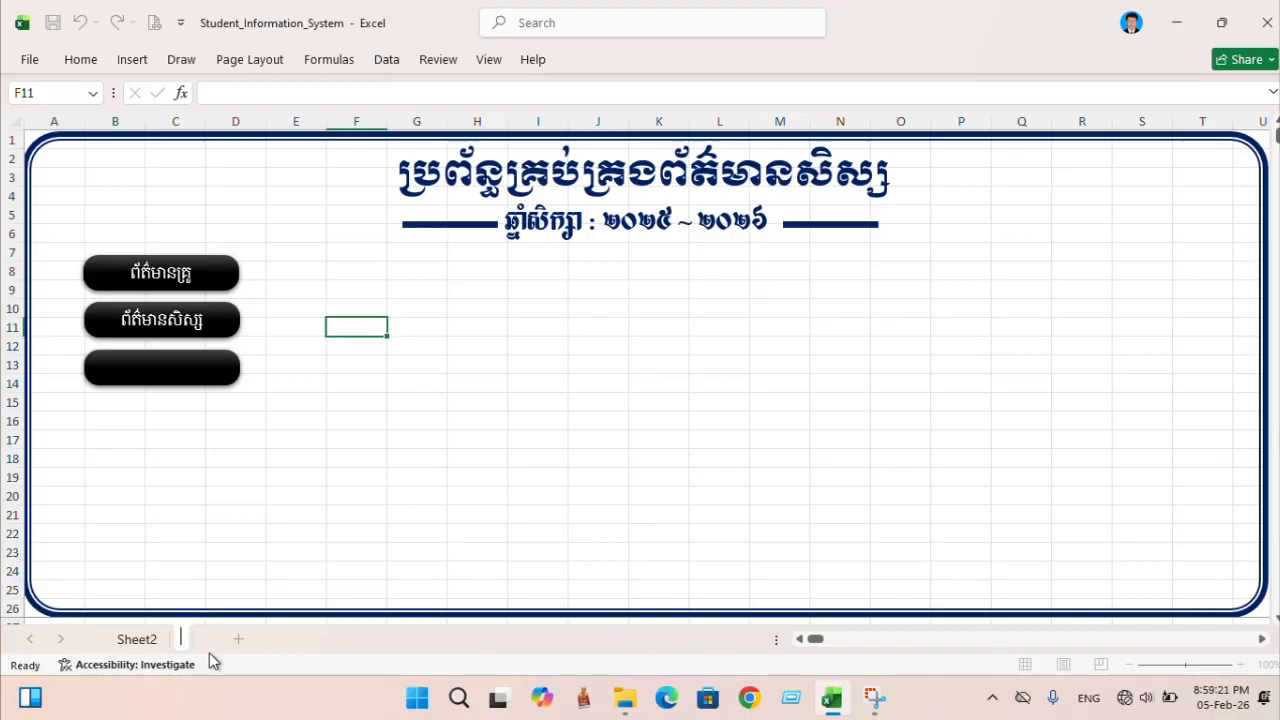
type("Home")
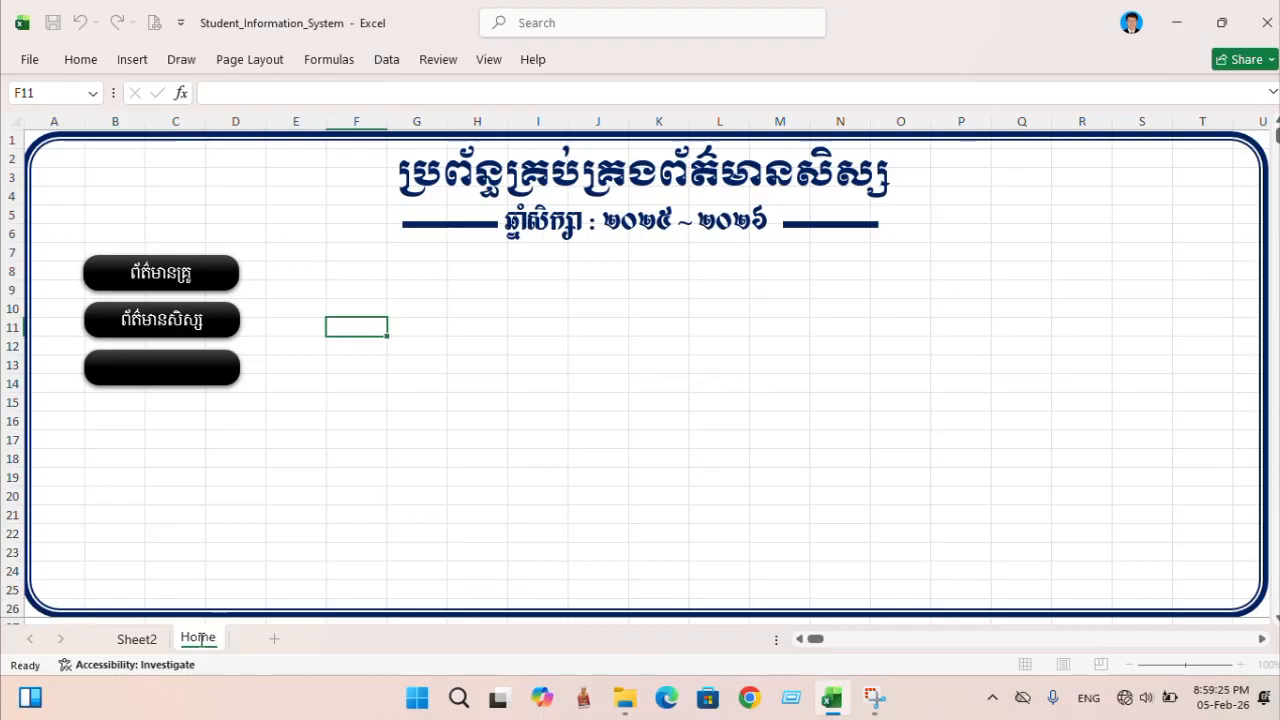
left_click(344, 552)
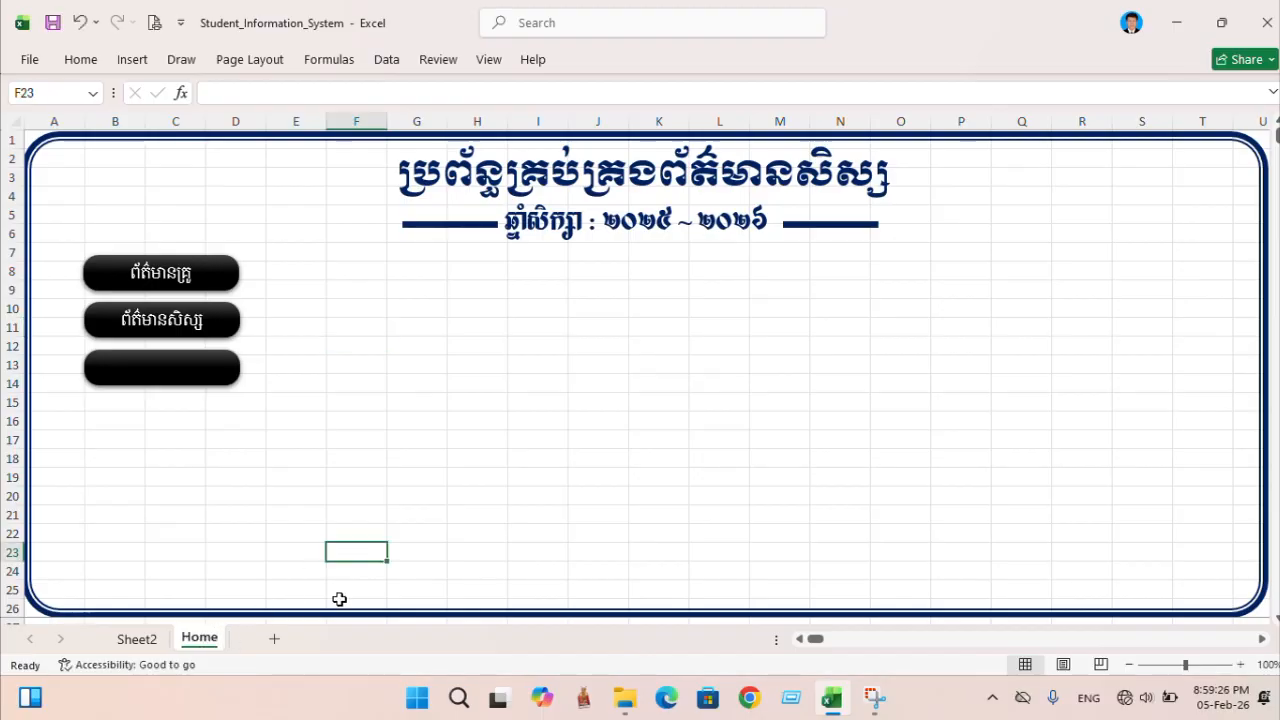
- Colour the Home sheet tab dark red and check it by switching to Sheet2 and back
right_click(207, 640)
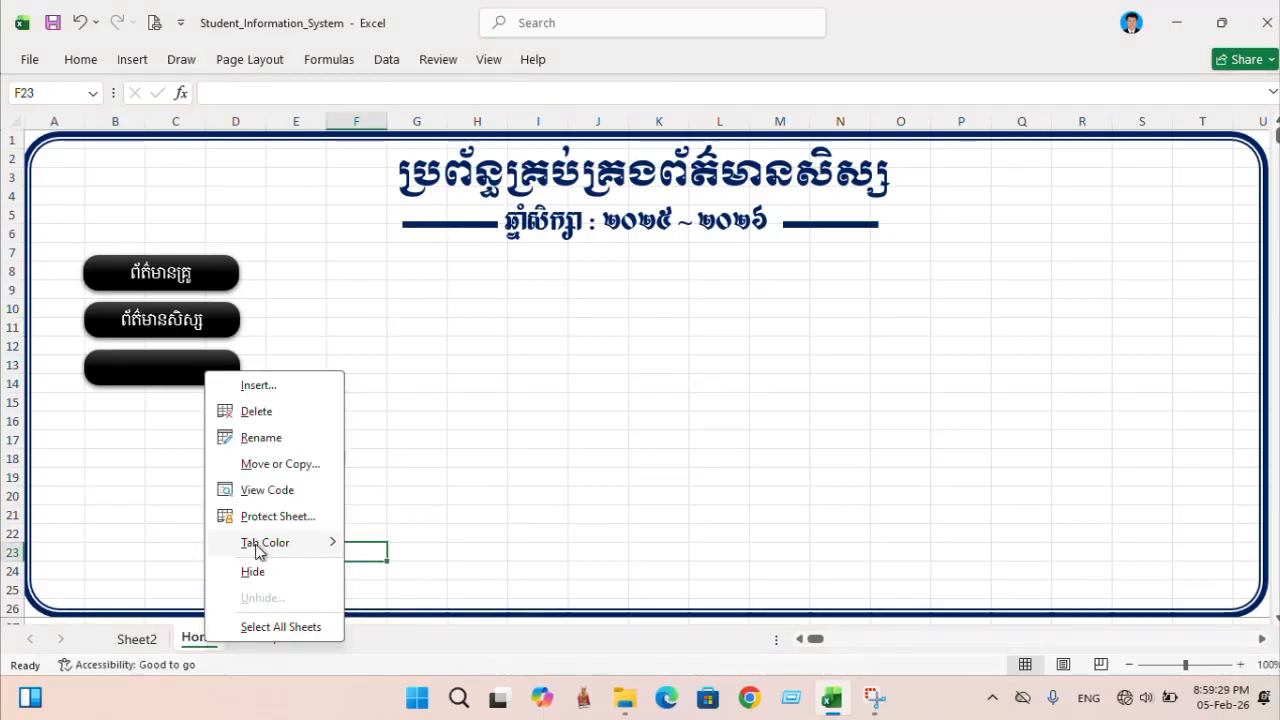
mouse_move(334, 551)
left_click(357, 590)
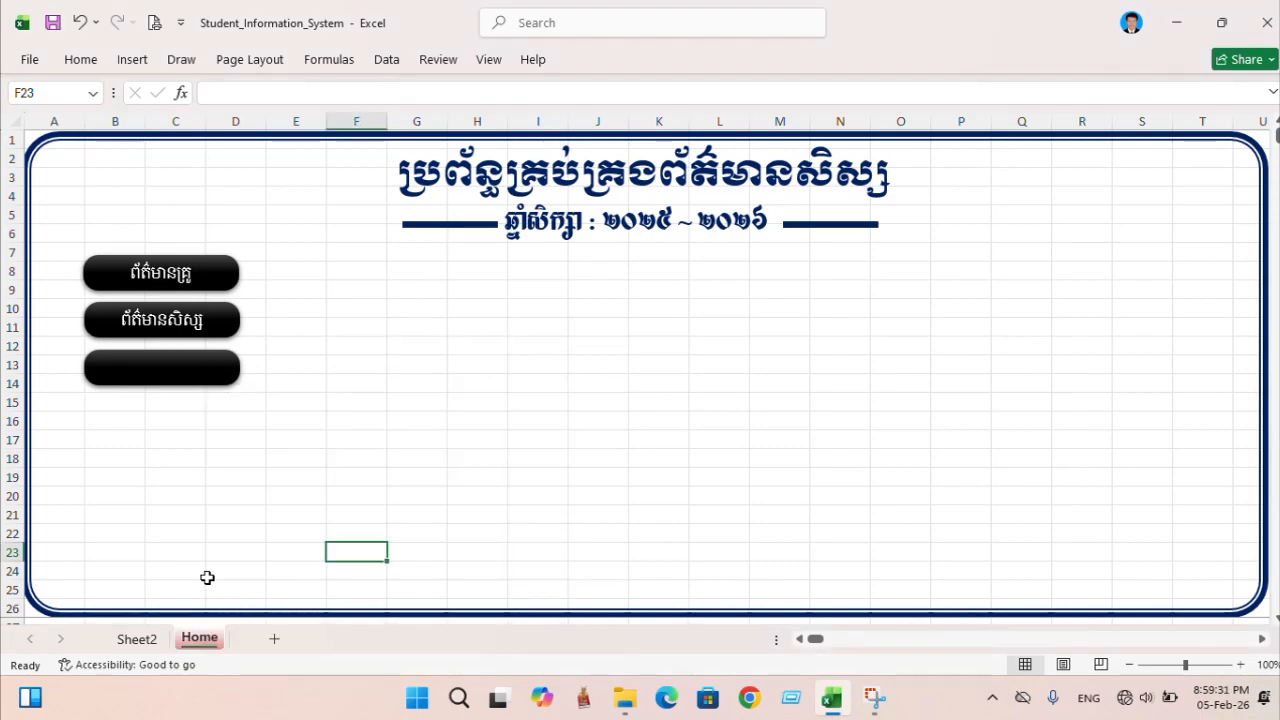
left_click(133, 640)
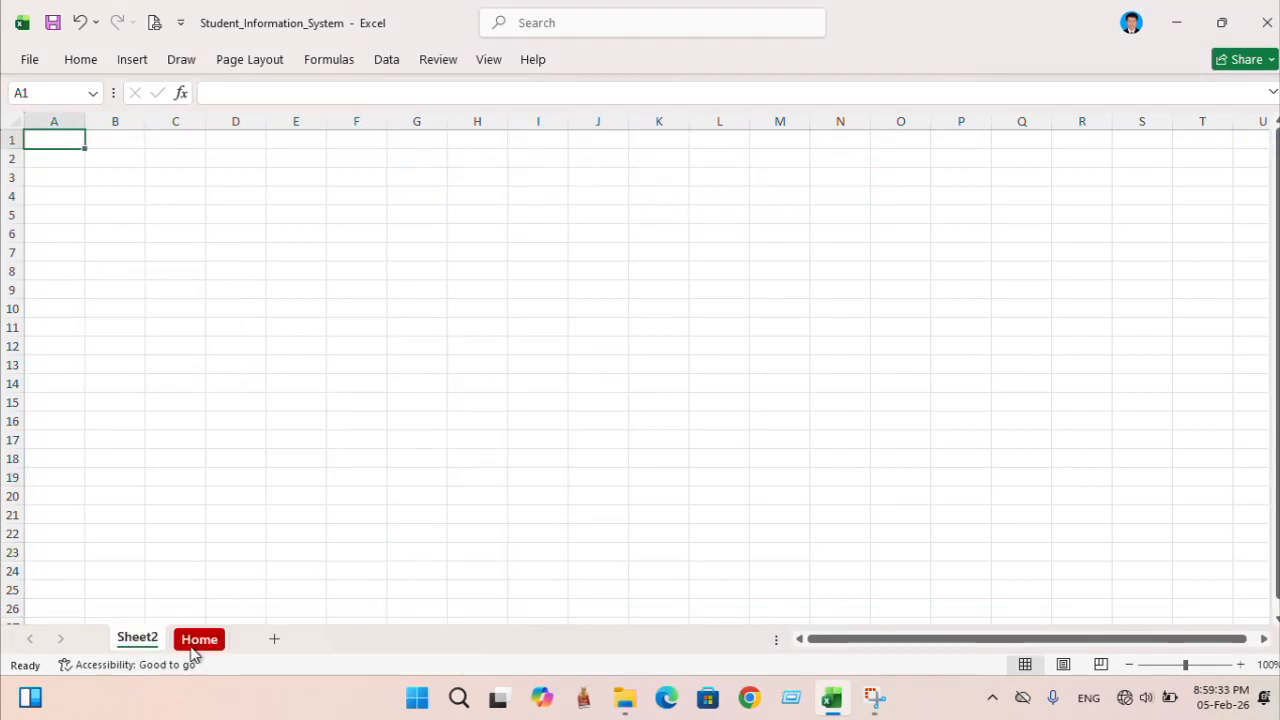
left_click(199, 640)
left_click(137, 638)
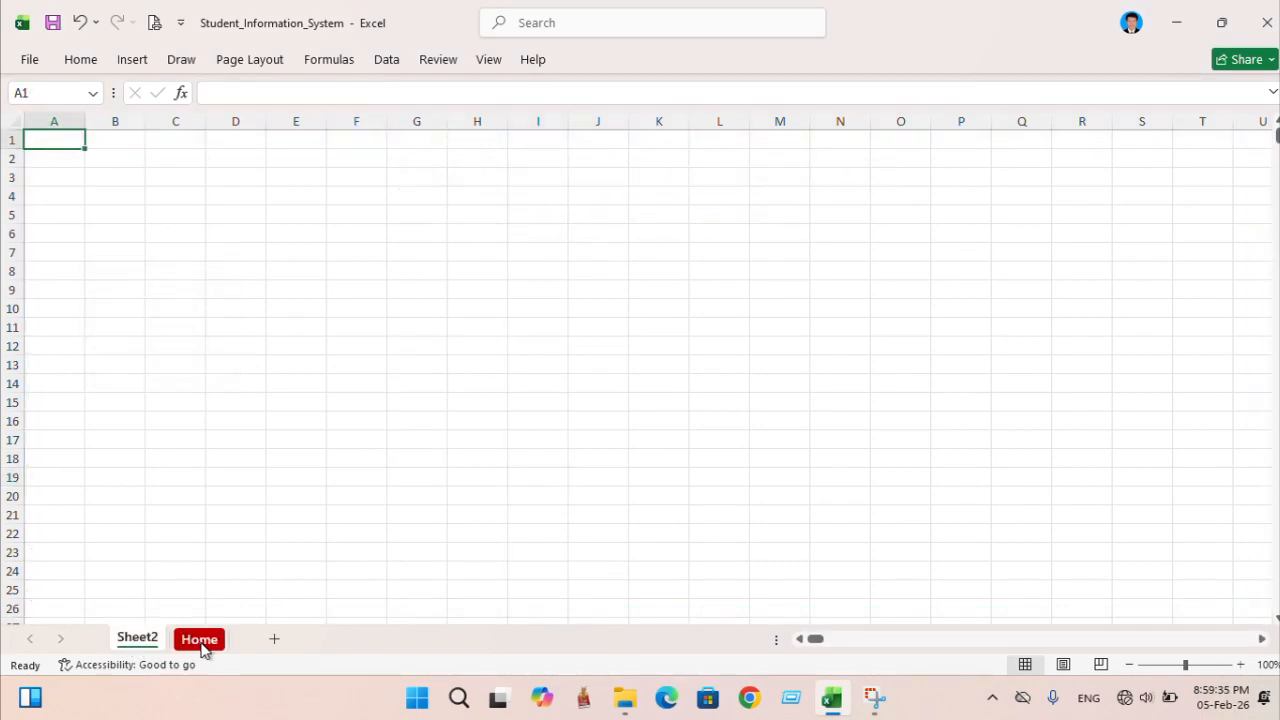
left_click(201, 644)
left_click(484, 382)
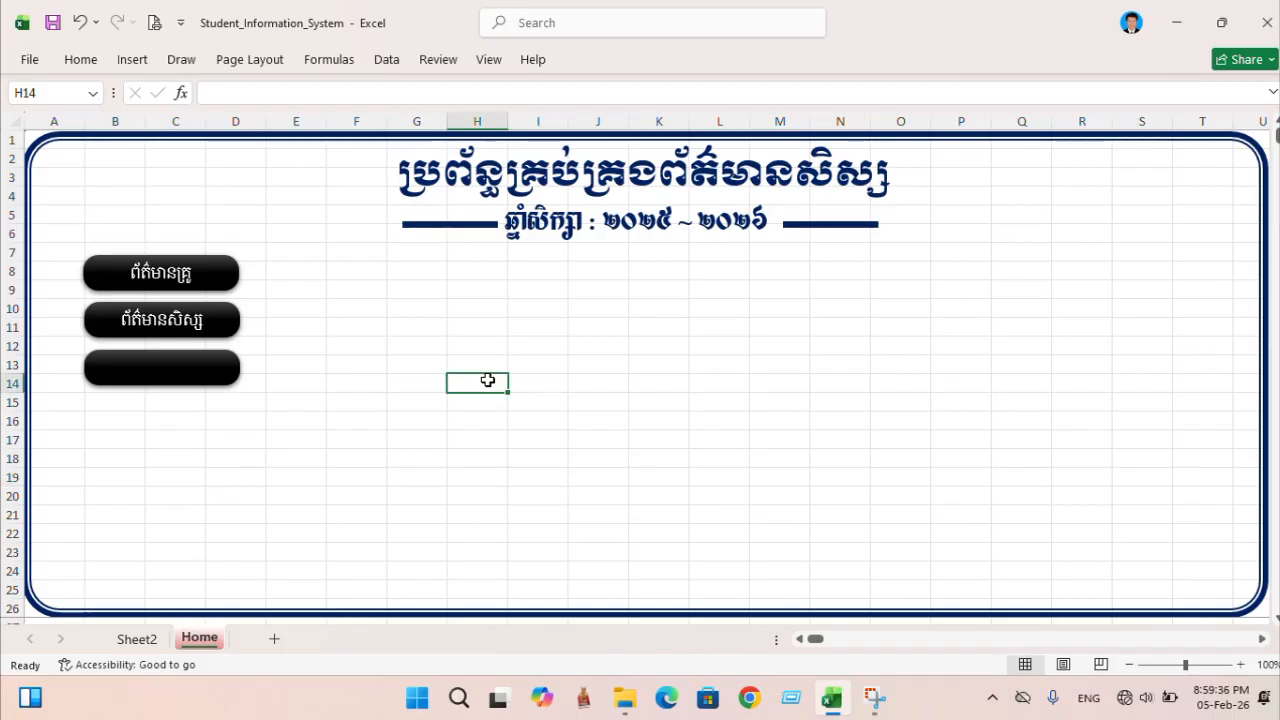
left_click(198, 285)
left_click(388, 348)
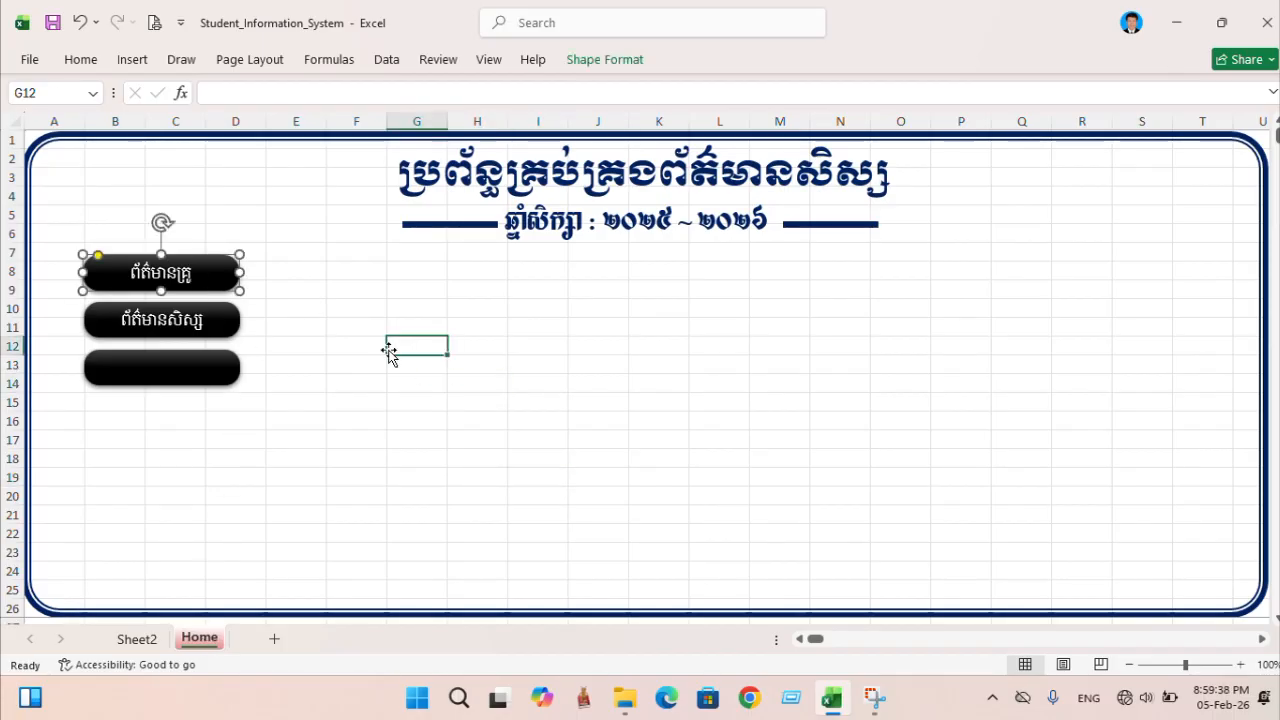
- Add a new worksheet after Home and name it Teacher_Info
left_click(273, 641)
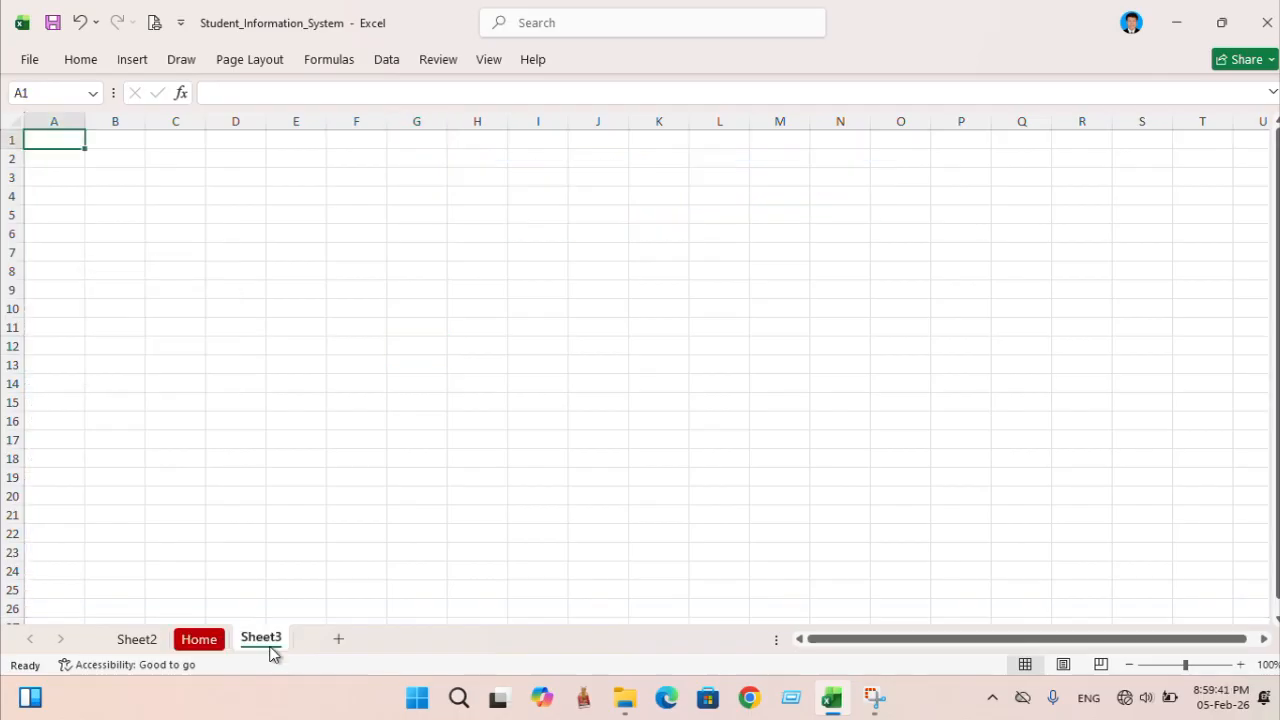
right_click(260, 640)
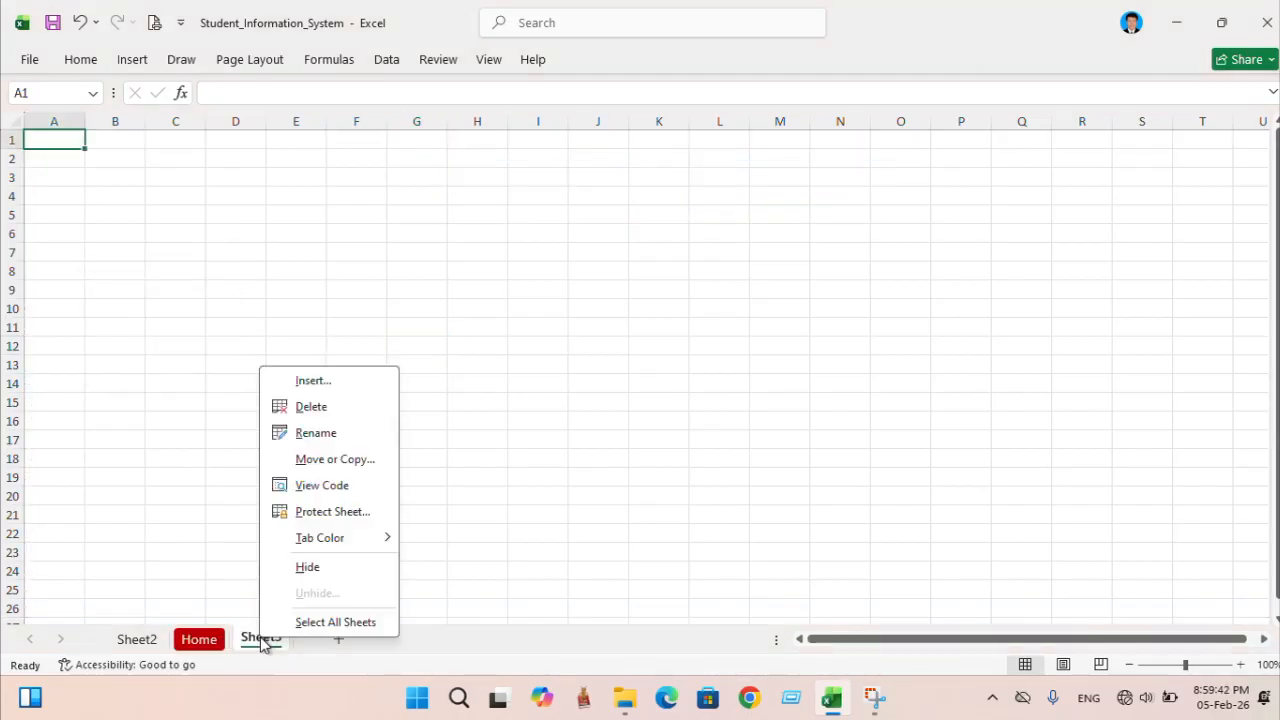
left_click(316, 433)
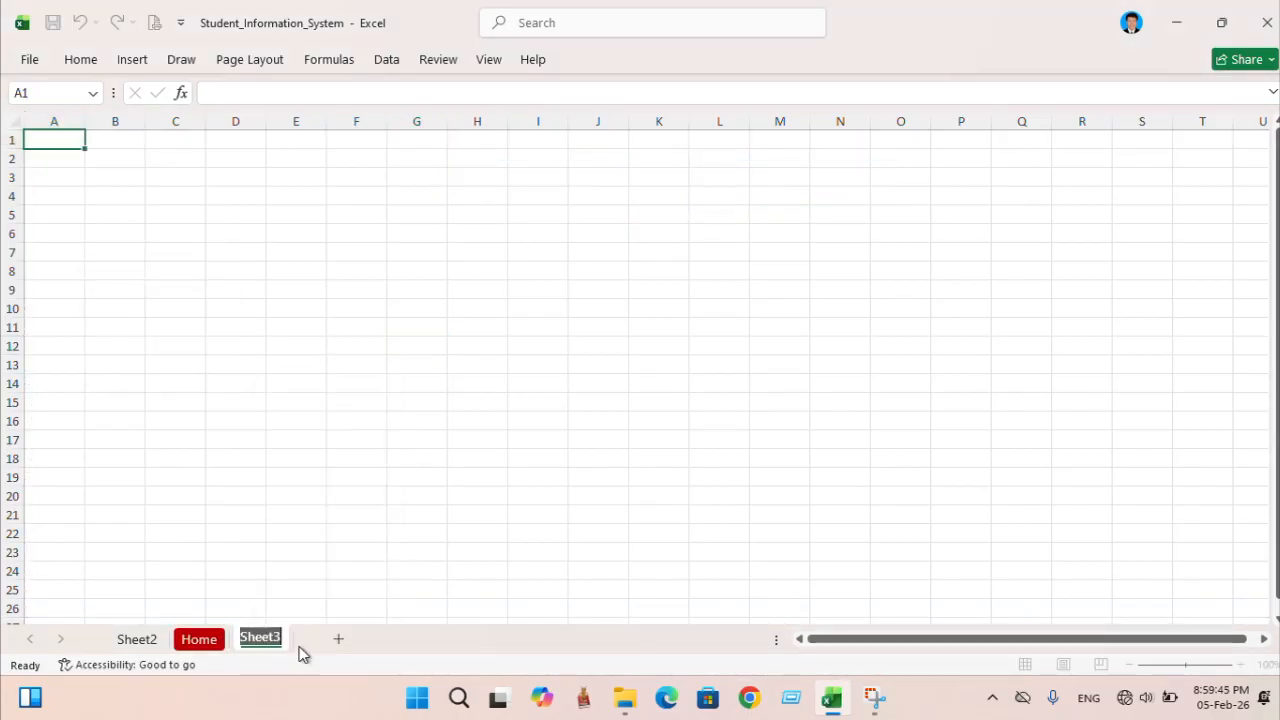
type("Teache")
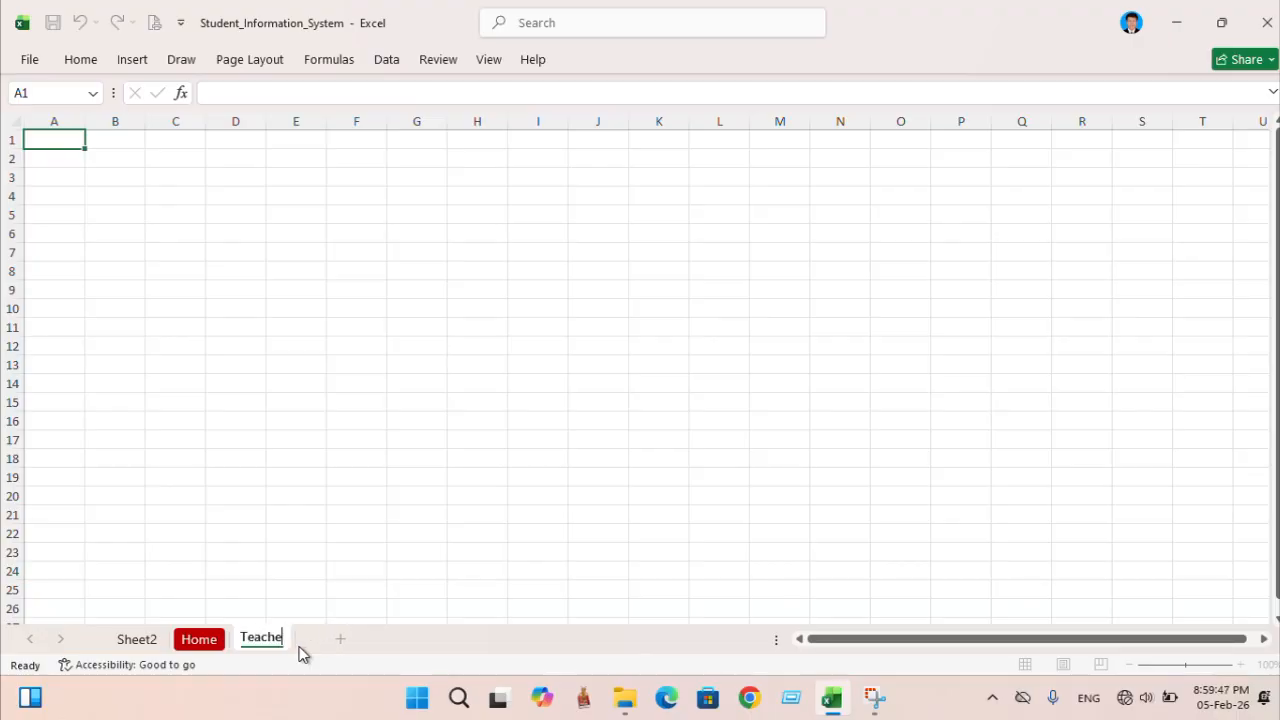
type("r_Info")
left_click(313, 456)
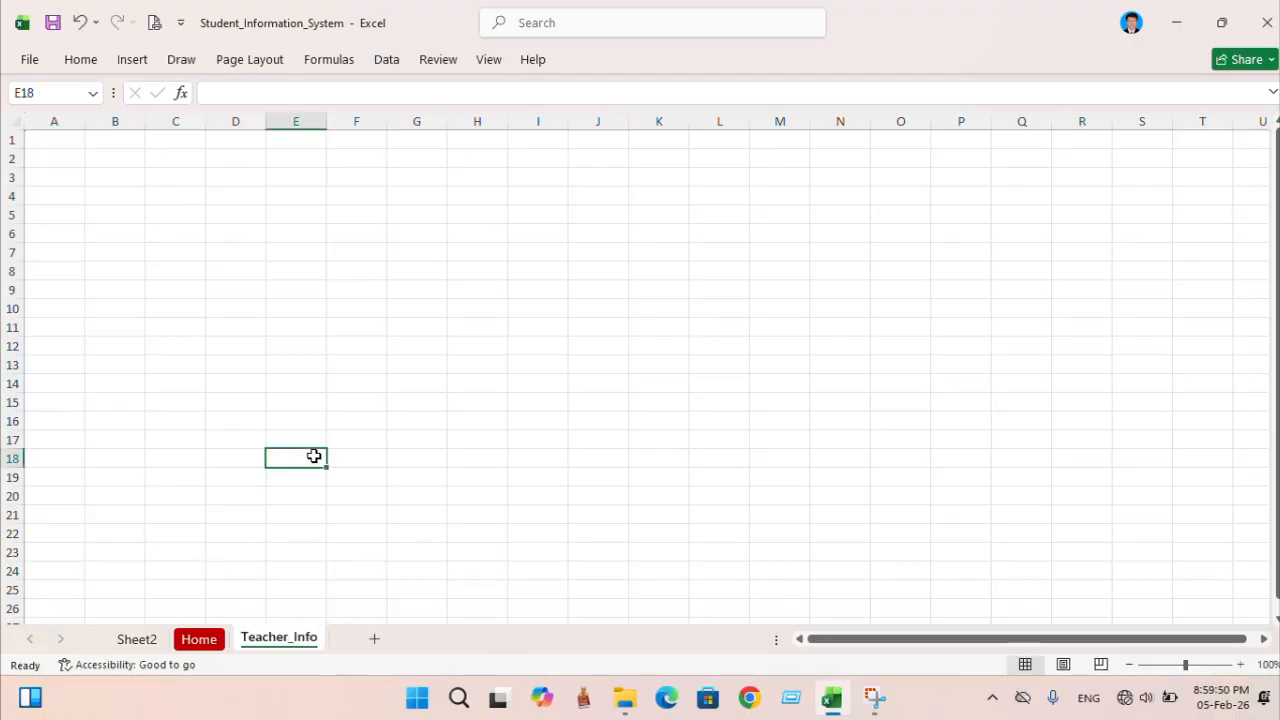
- On the Home sheet, hyperlink the ព័ត៌មានគ្រូ button to cell A1 of the Teacher_Info sheet in this document
left_click(200, 640)
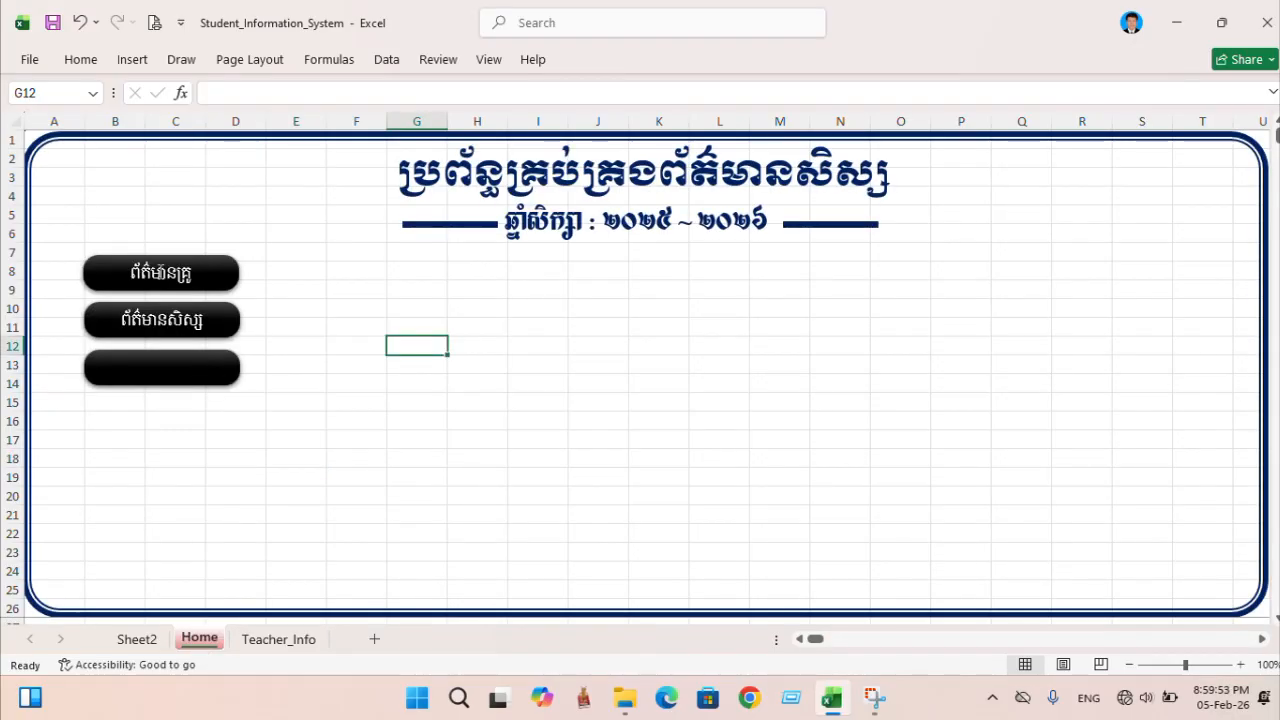
right_click(160, 275)
left_click(203, 538)
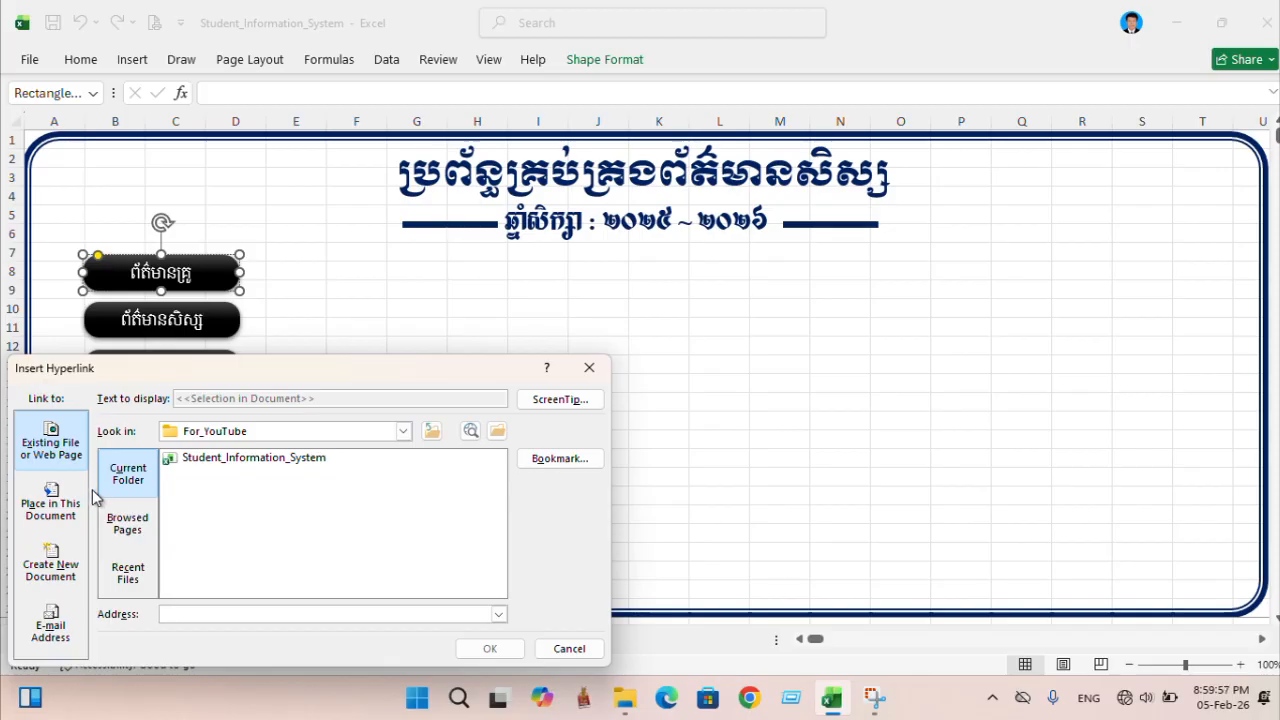
left_click(87, 500)
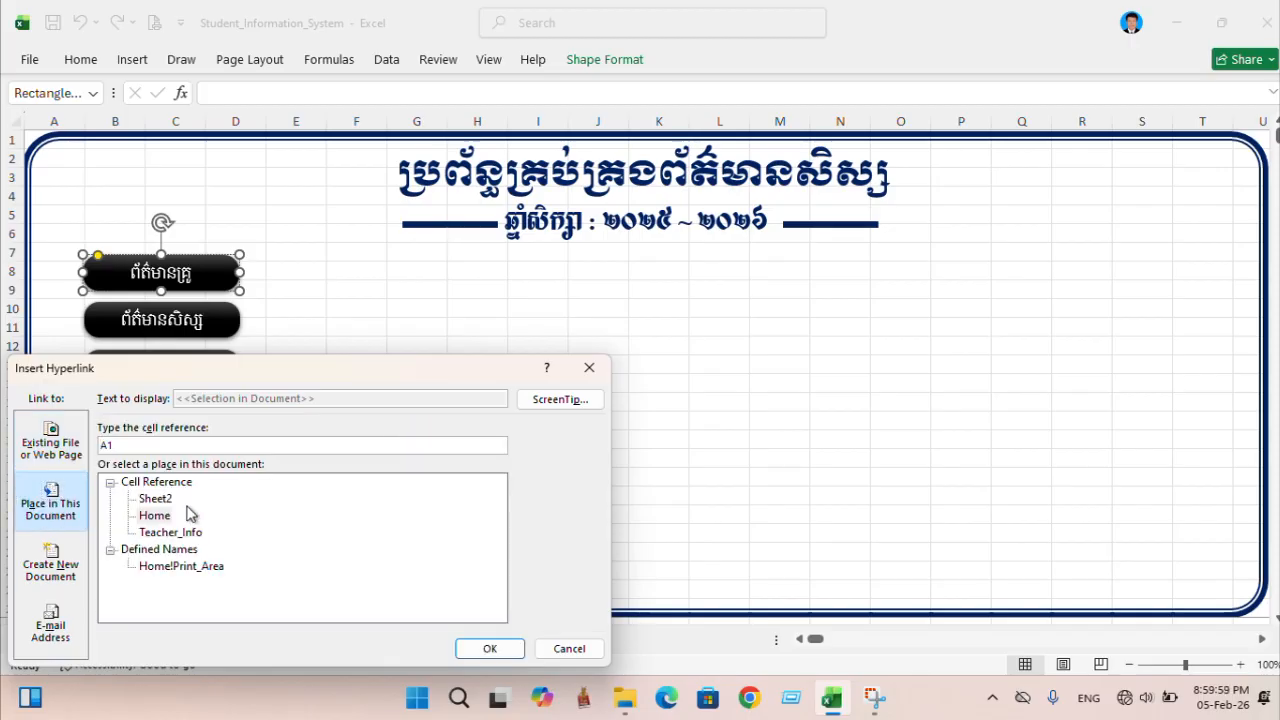
left_click(168, 533)
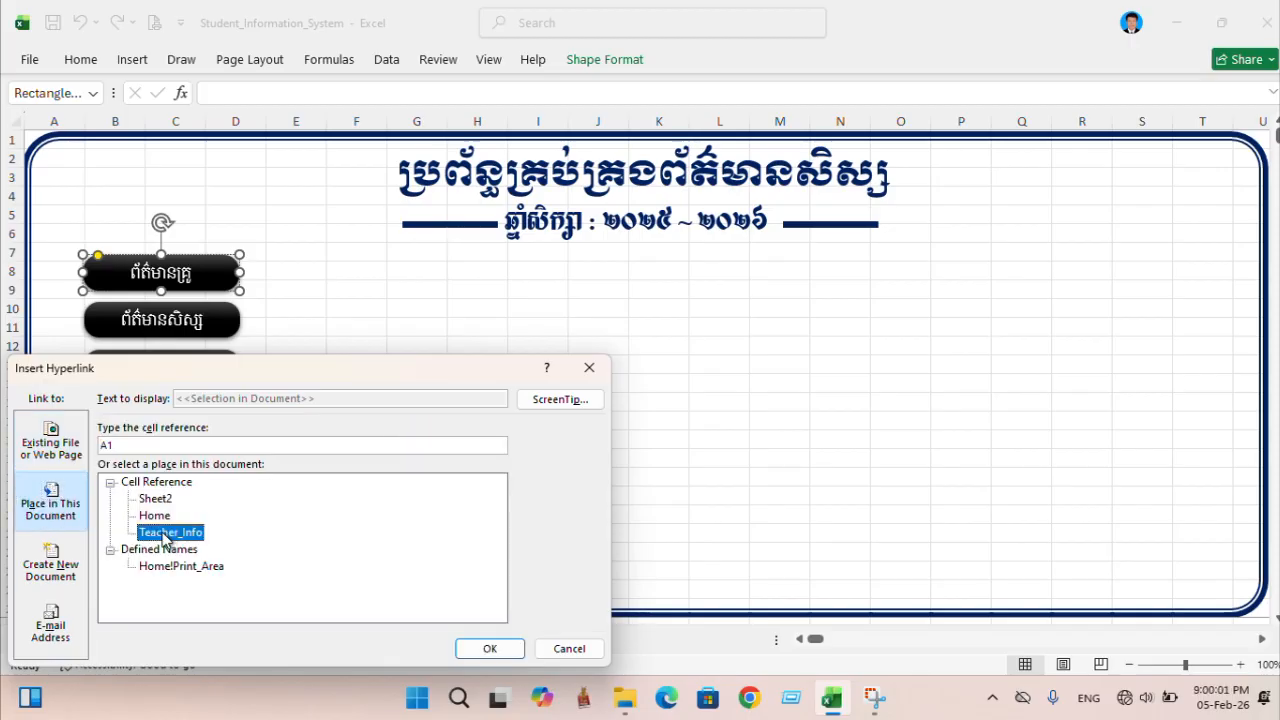
left_click(487, 649)
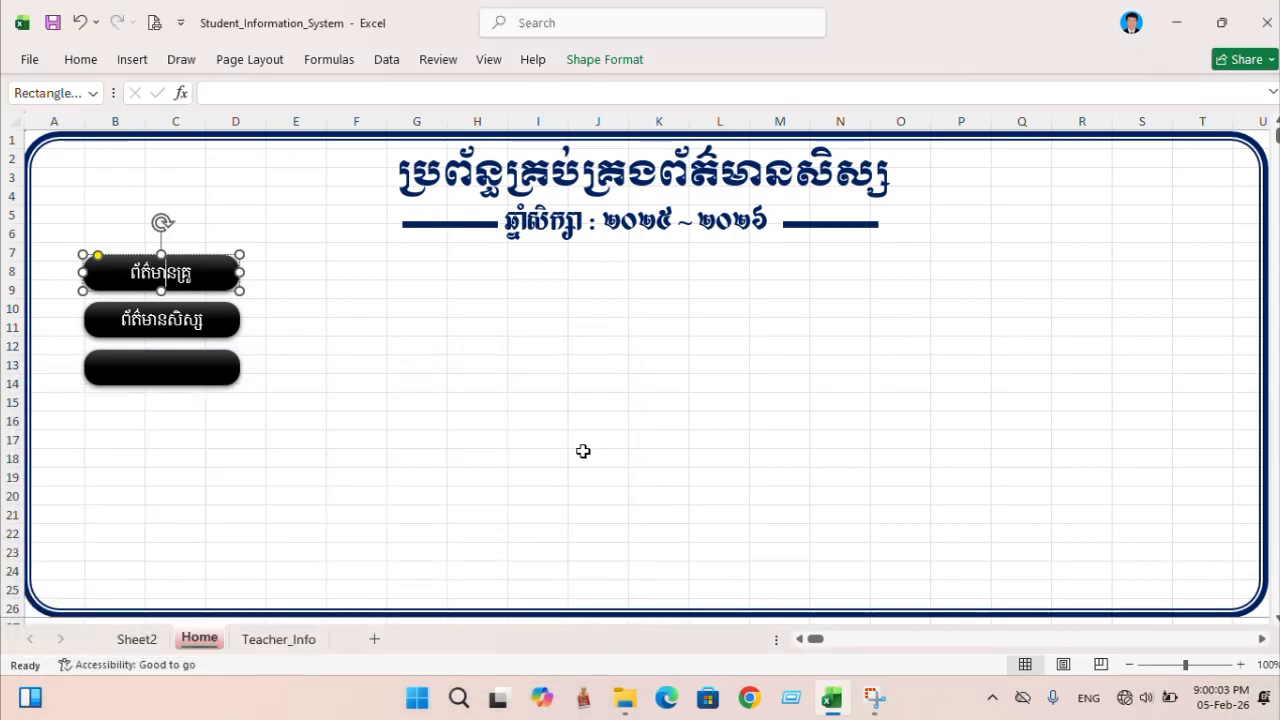
- Test the ព័ត៌មានគ្រូ button's link and return to the Home sheet
left_click(590, 456)
left_click(165, 270)
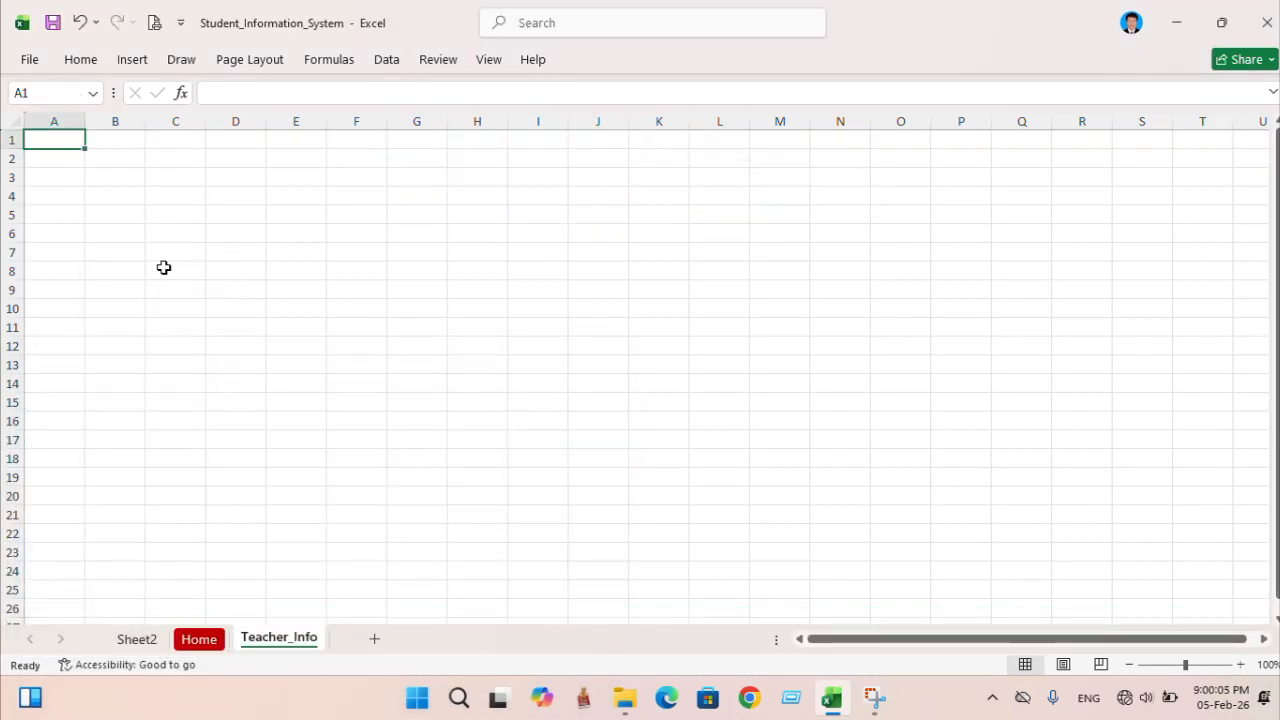
left_click(187, 645)
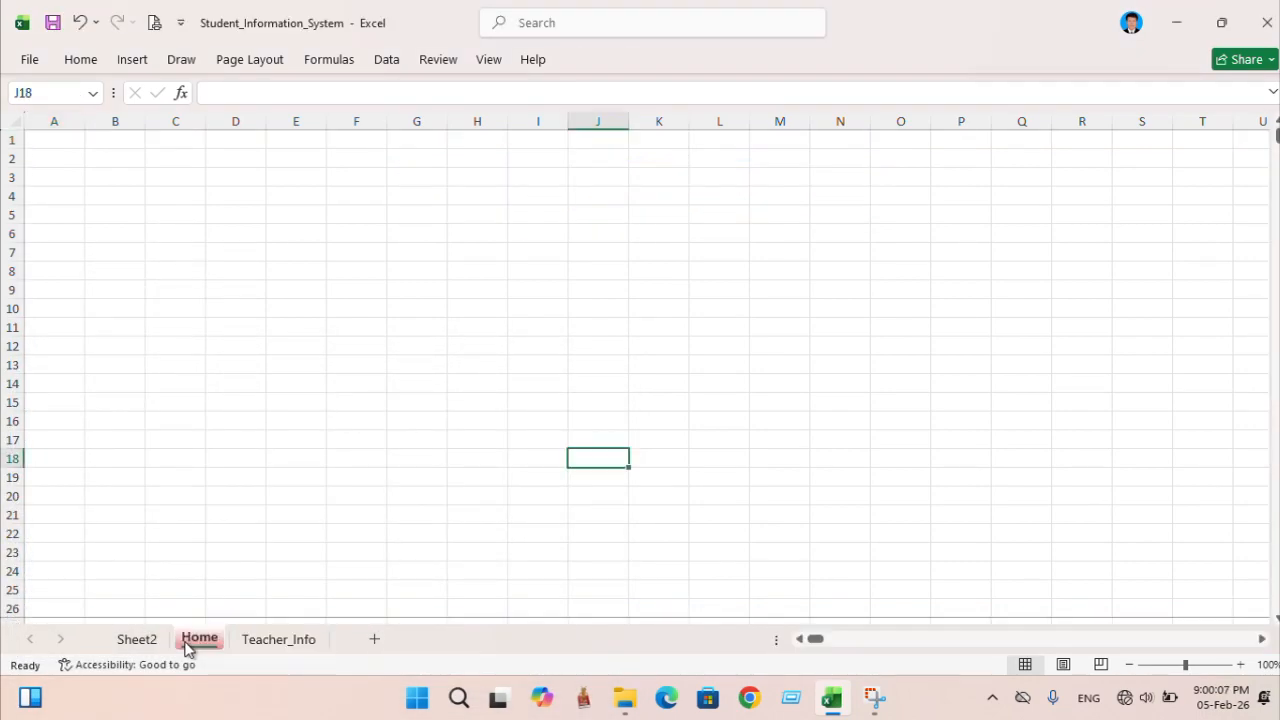
- Recheck the ព័ត៌មានគ្រូ button's link to Teacher_Info by following it twice from the Home sheet
left_click(158, 277)
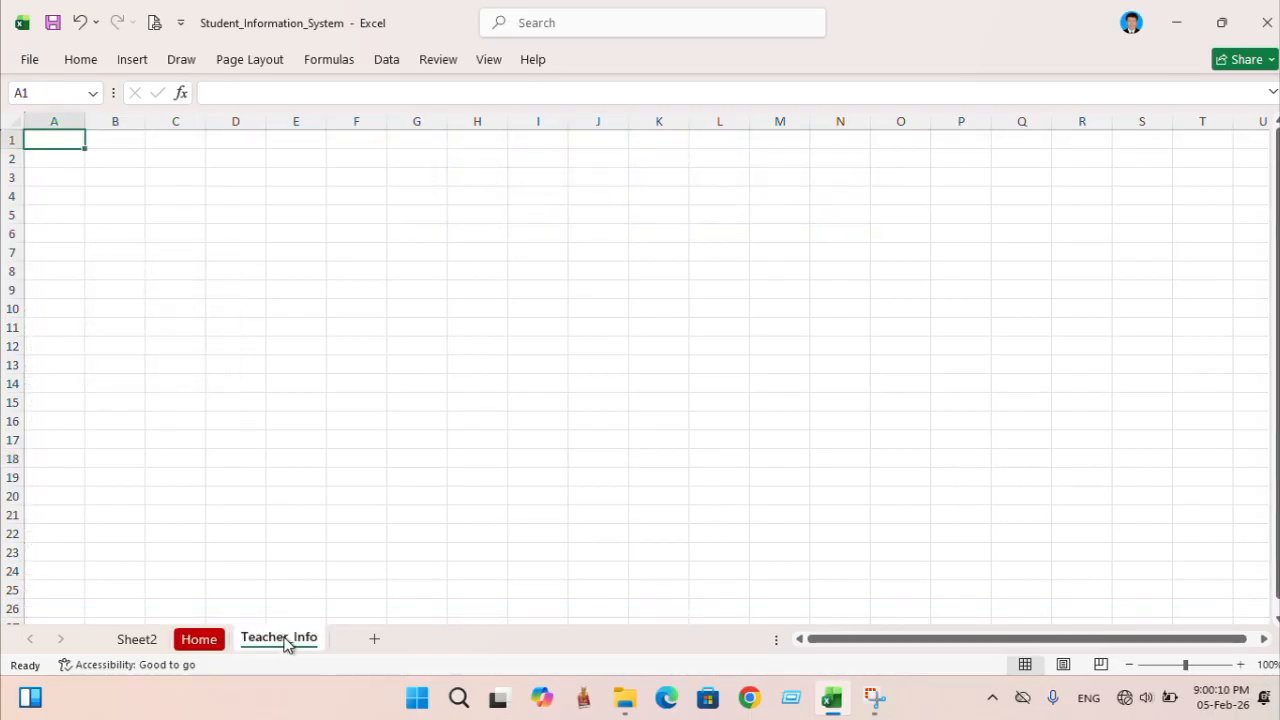
left_click(199, 640)
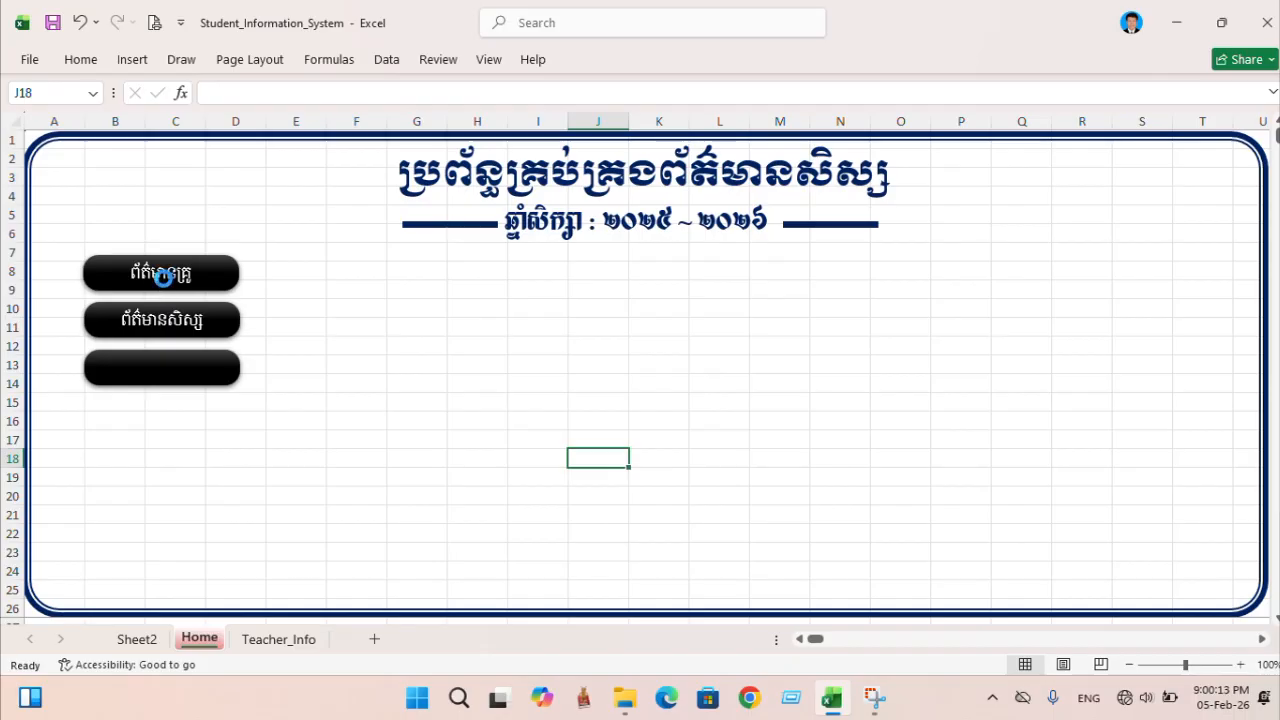
left_click(162, 277)
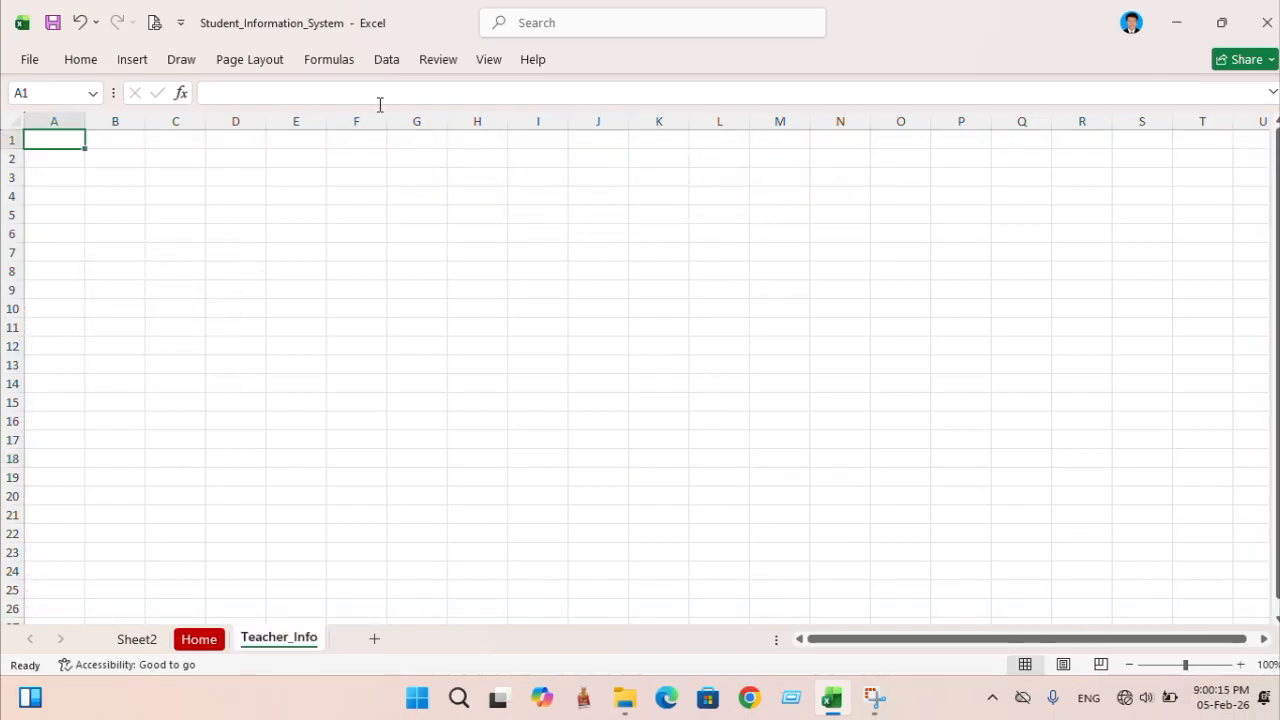
left_click(134, 64)
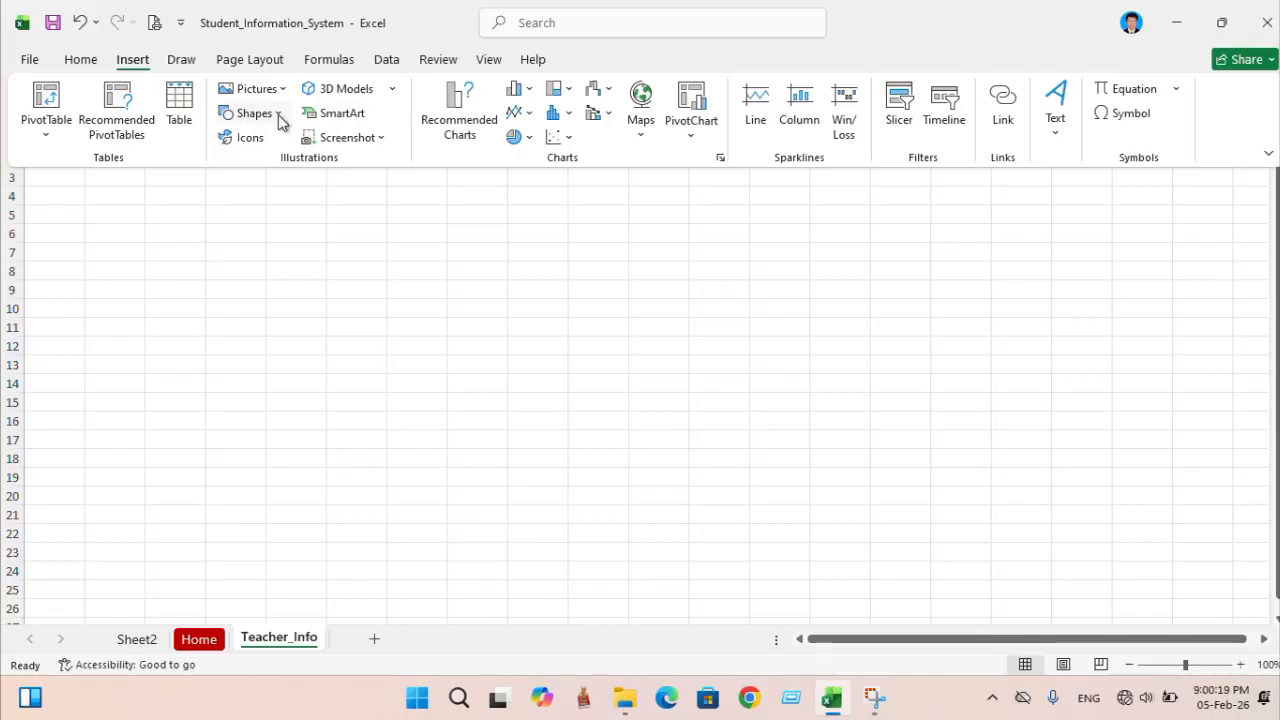
left_click(261, 257)
left_click(256, 228)
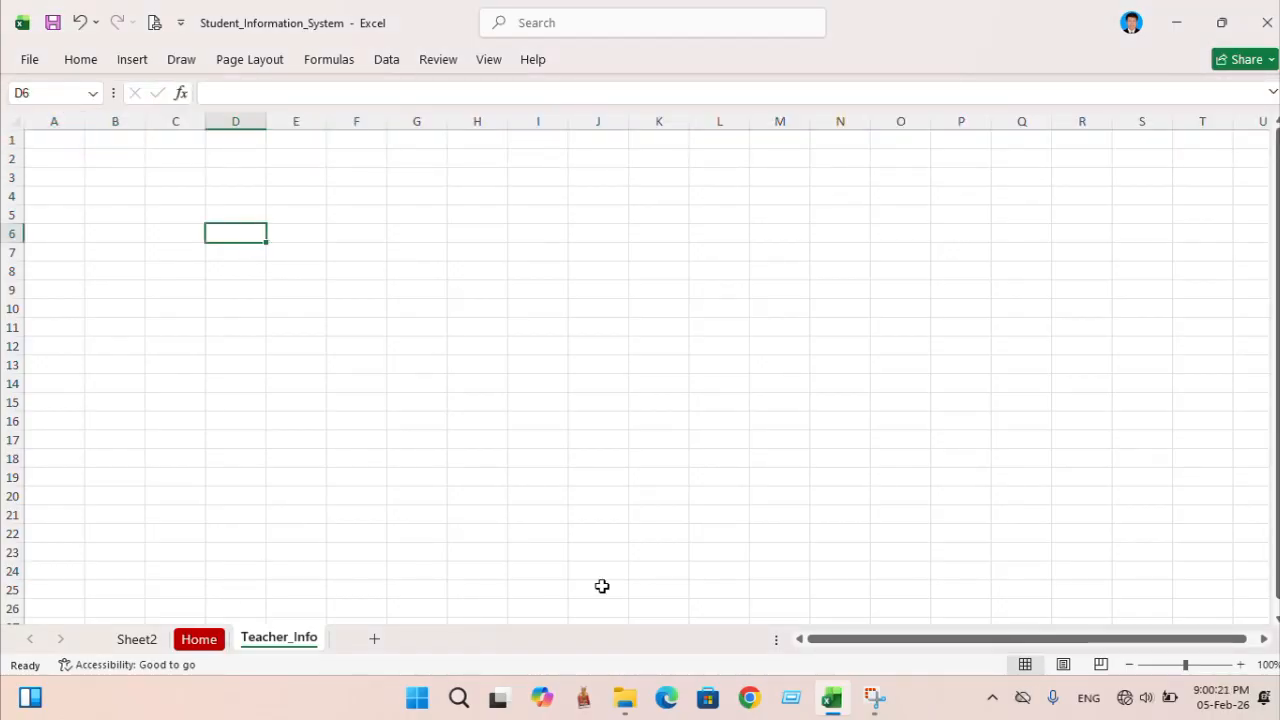
left_click(868, 698)
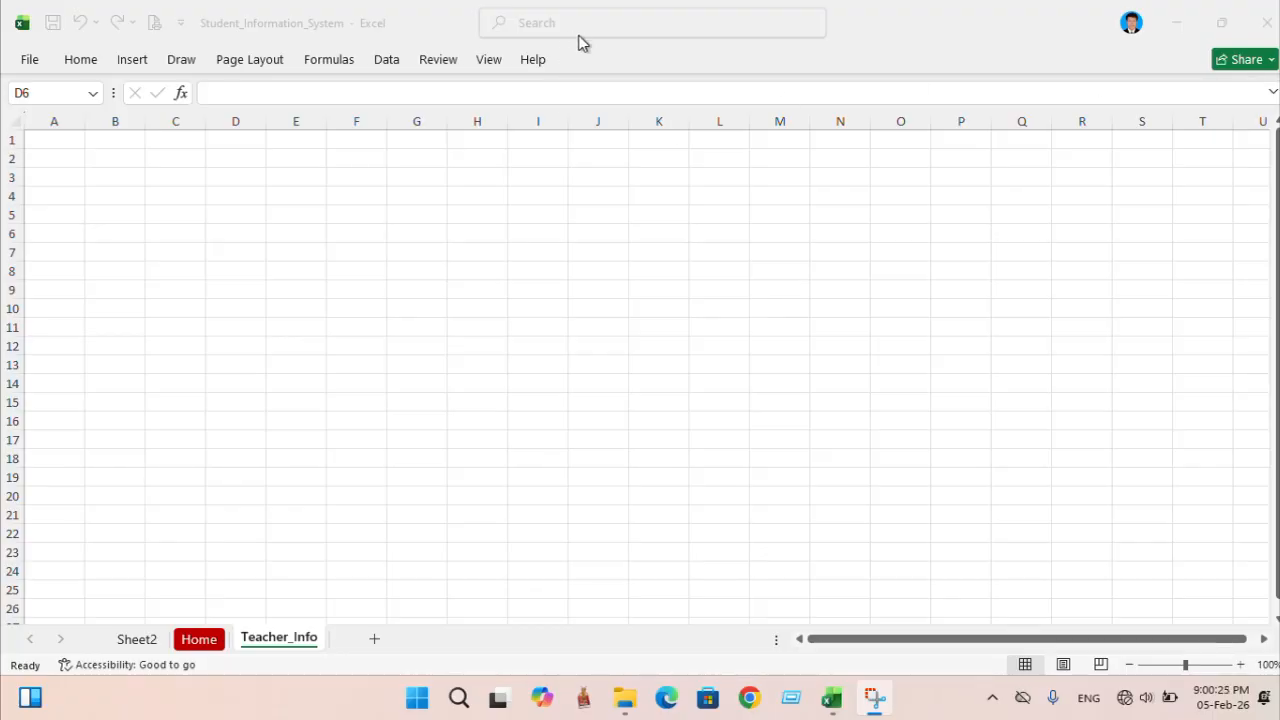
- Go back from the Teacher_Info sheet to the Home sheet
left_click(202, 643)
left_click(193, 643)
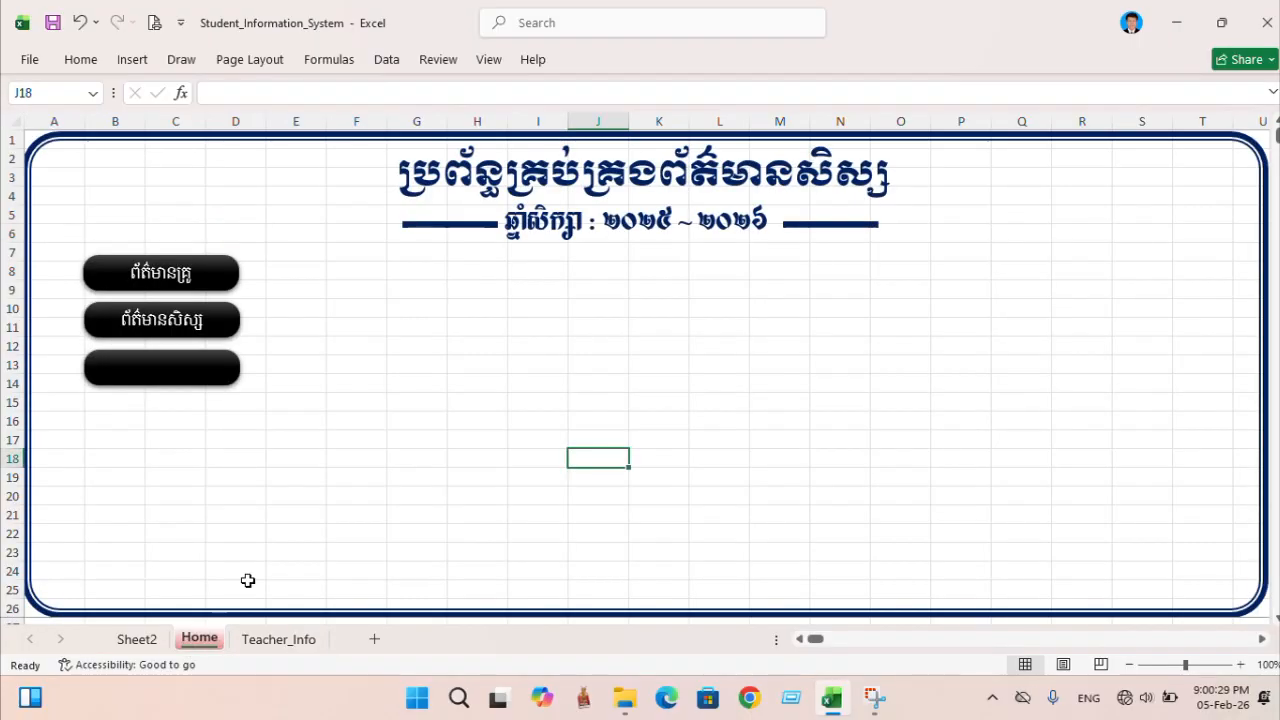